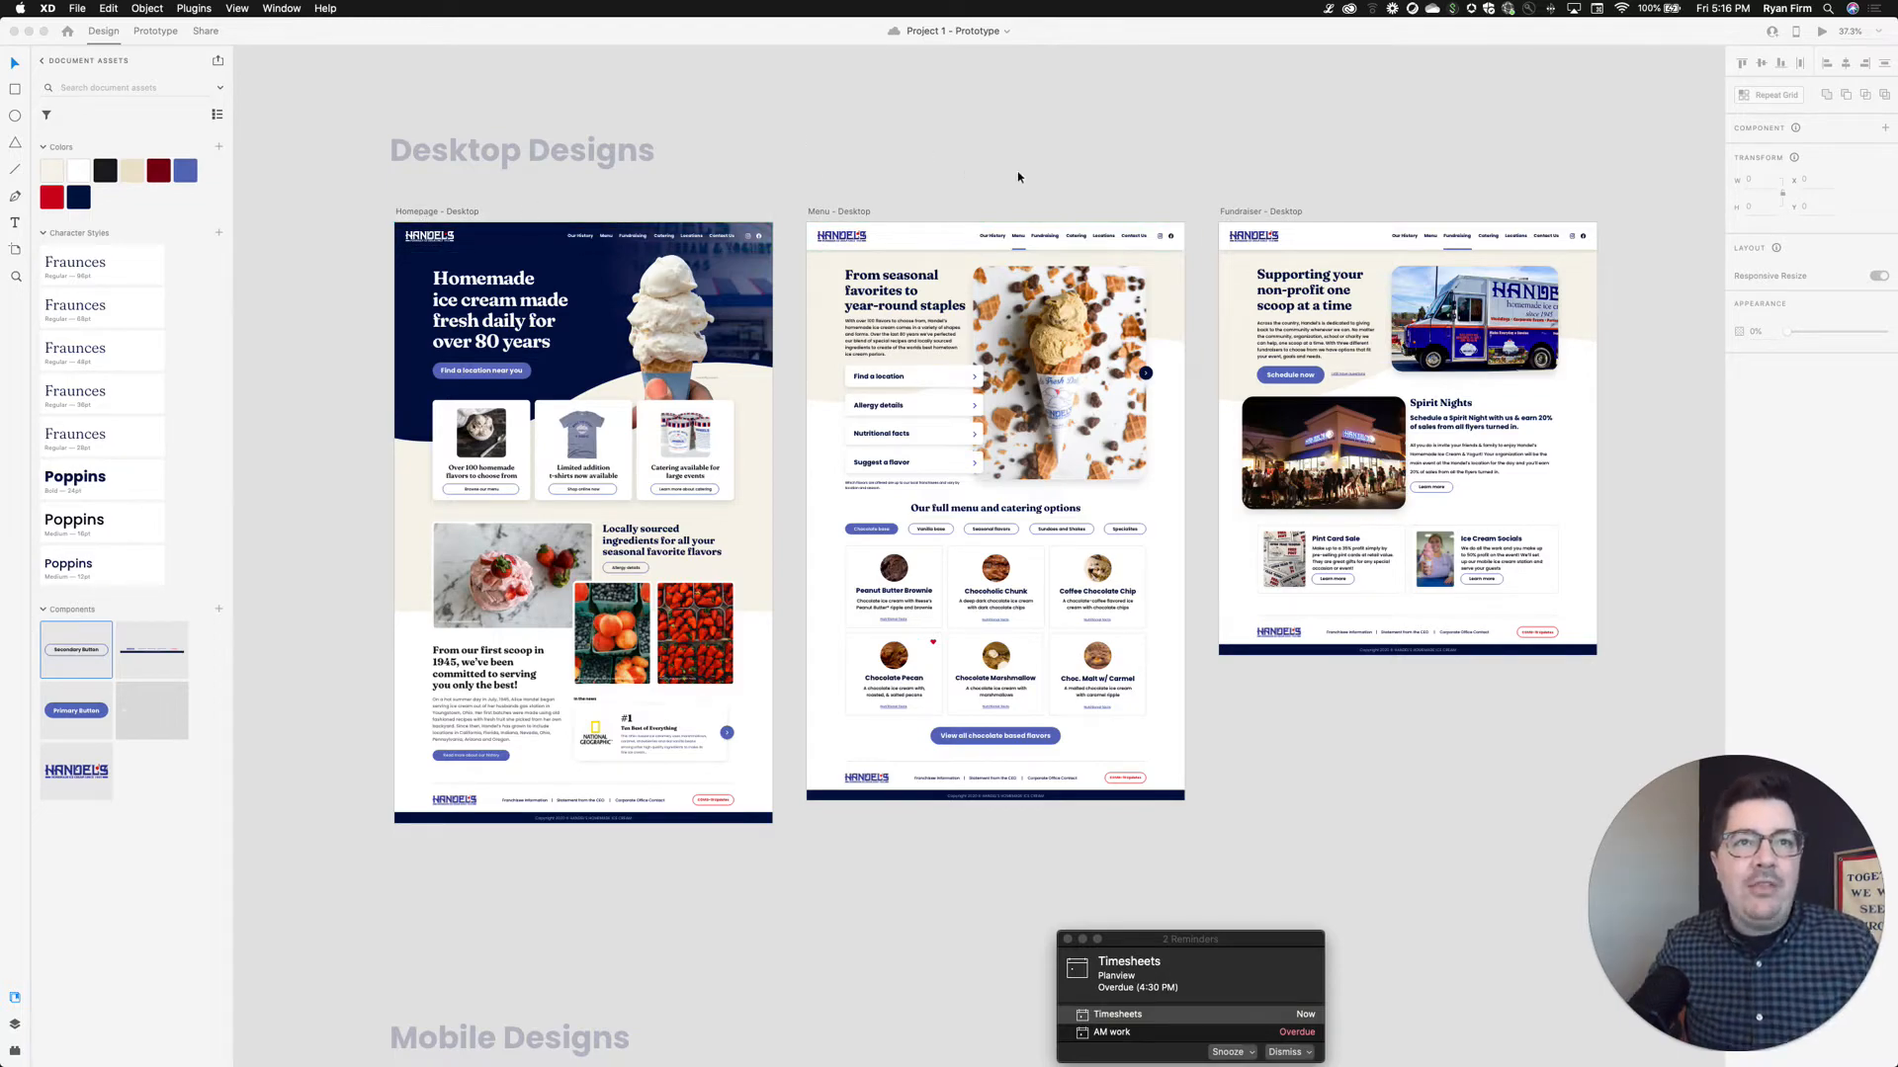
Look over the Mobile Designs on the canvas, then select the Homepage - Desktop artboard
{"action": "scroll", "coordinate": [1225, 192], "scroll_direction": "down", "scroll_amount": 5}
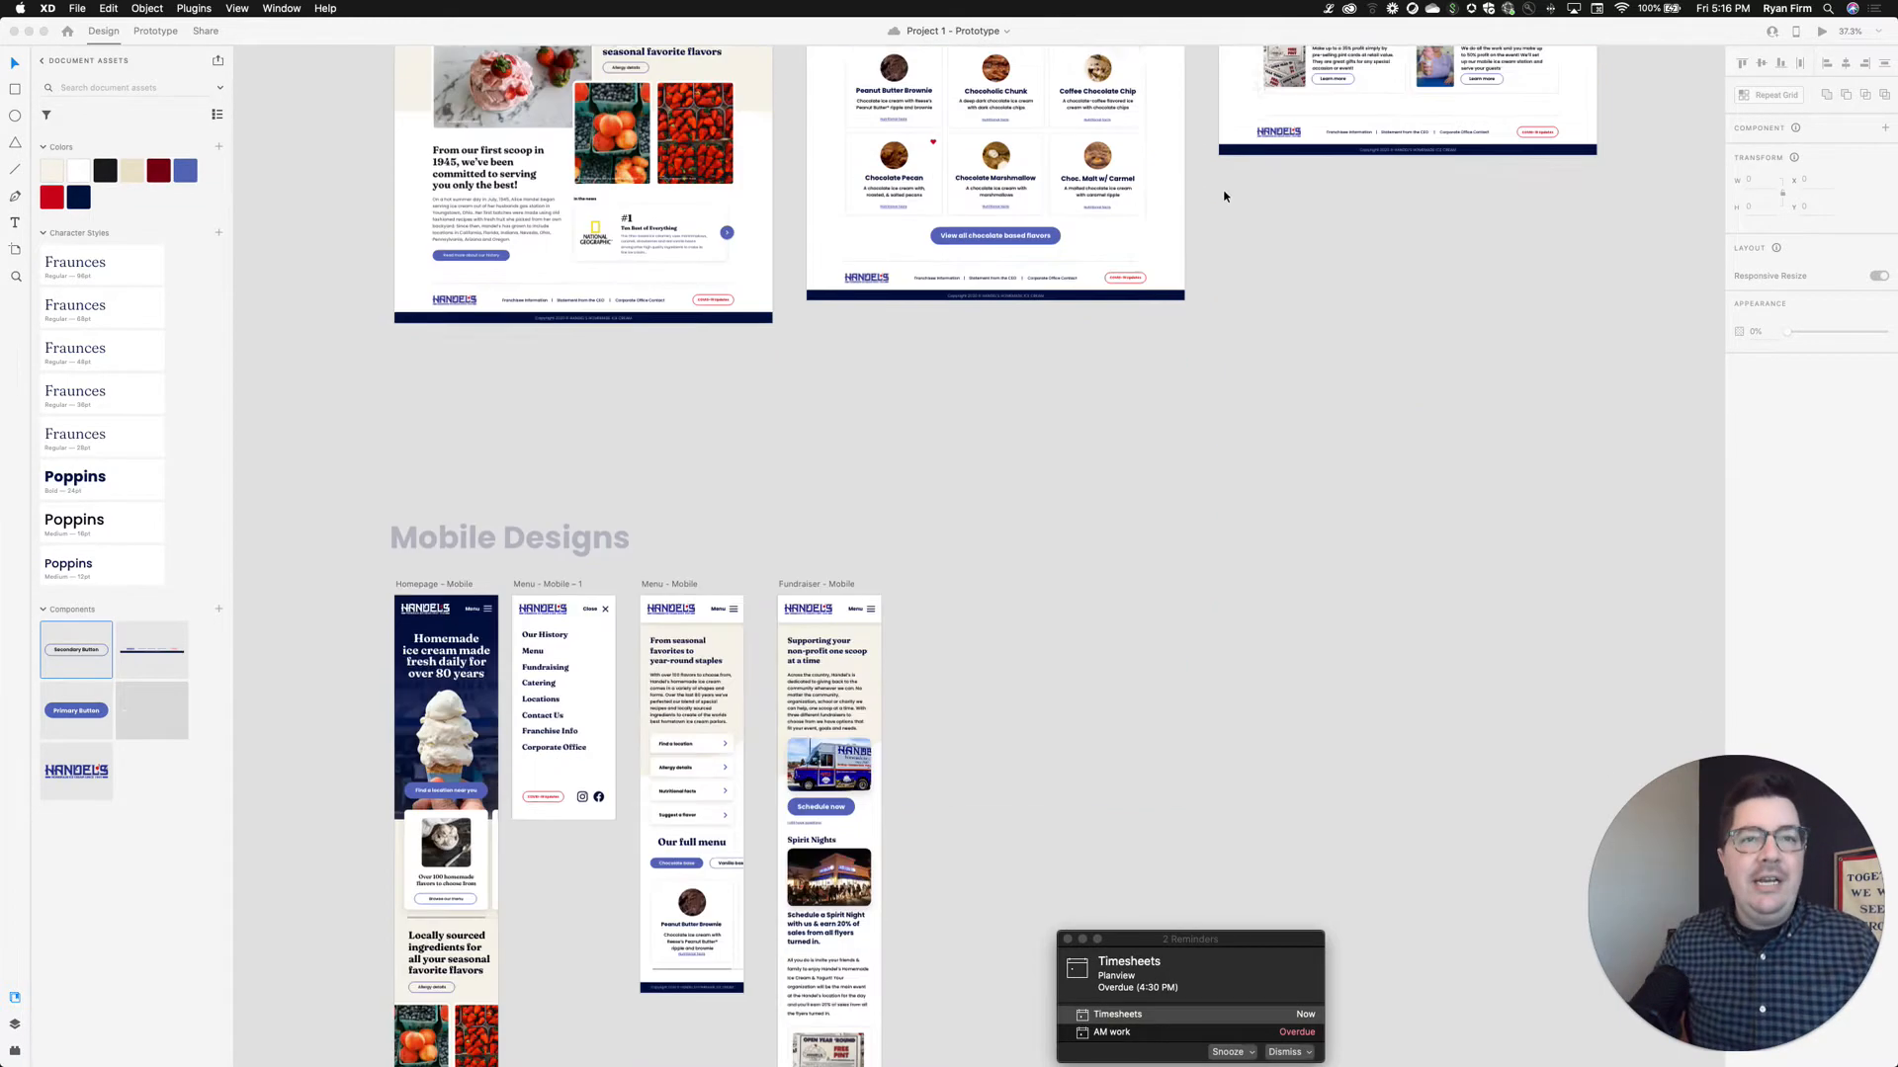
{"action": "scroll", "coordinate": [1225, 198], "scroll_direction": "up", "scroll_amount": 7}
{"action": "scroll", "coordinate": [1483, 343], "scroll_direction": "down", "scroll_amount": 10}
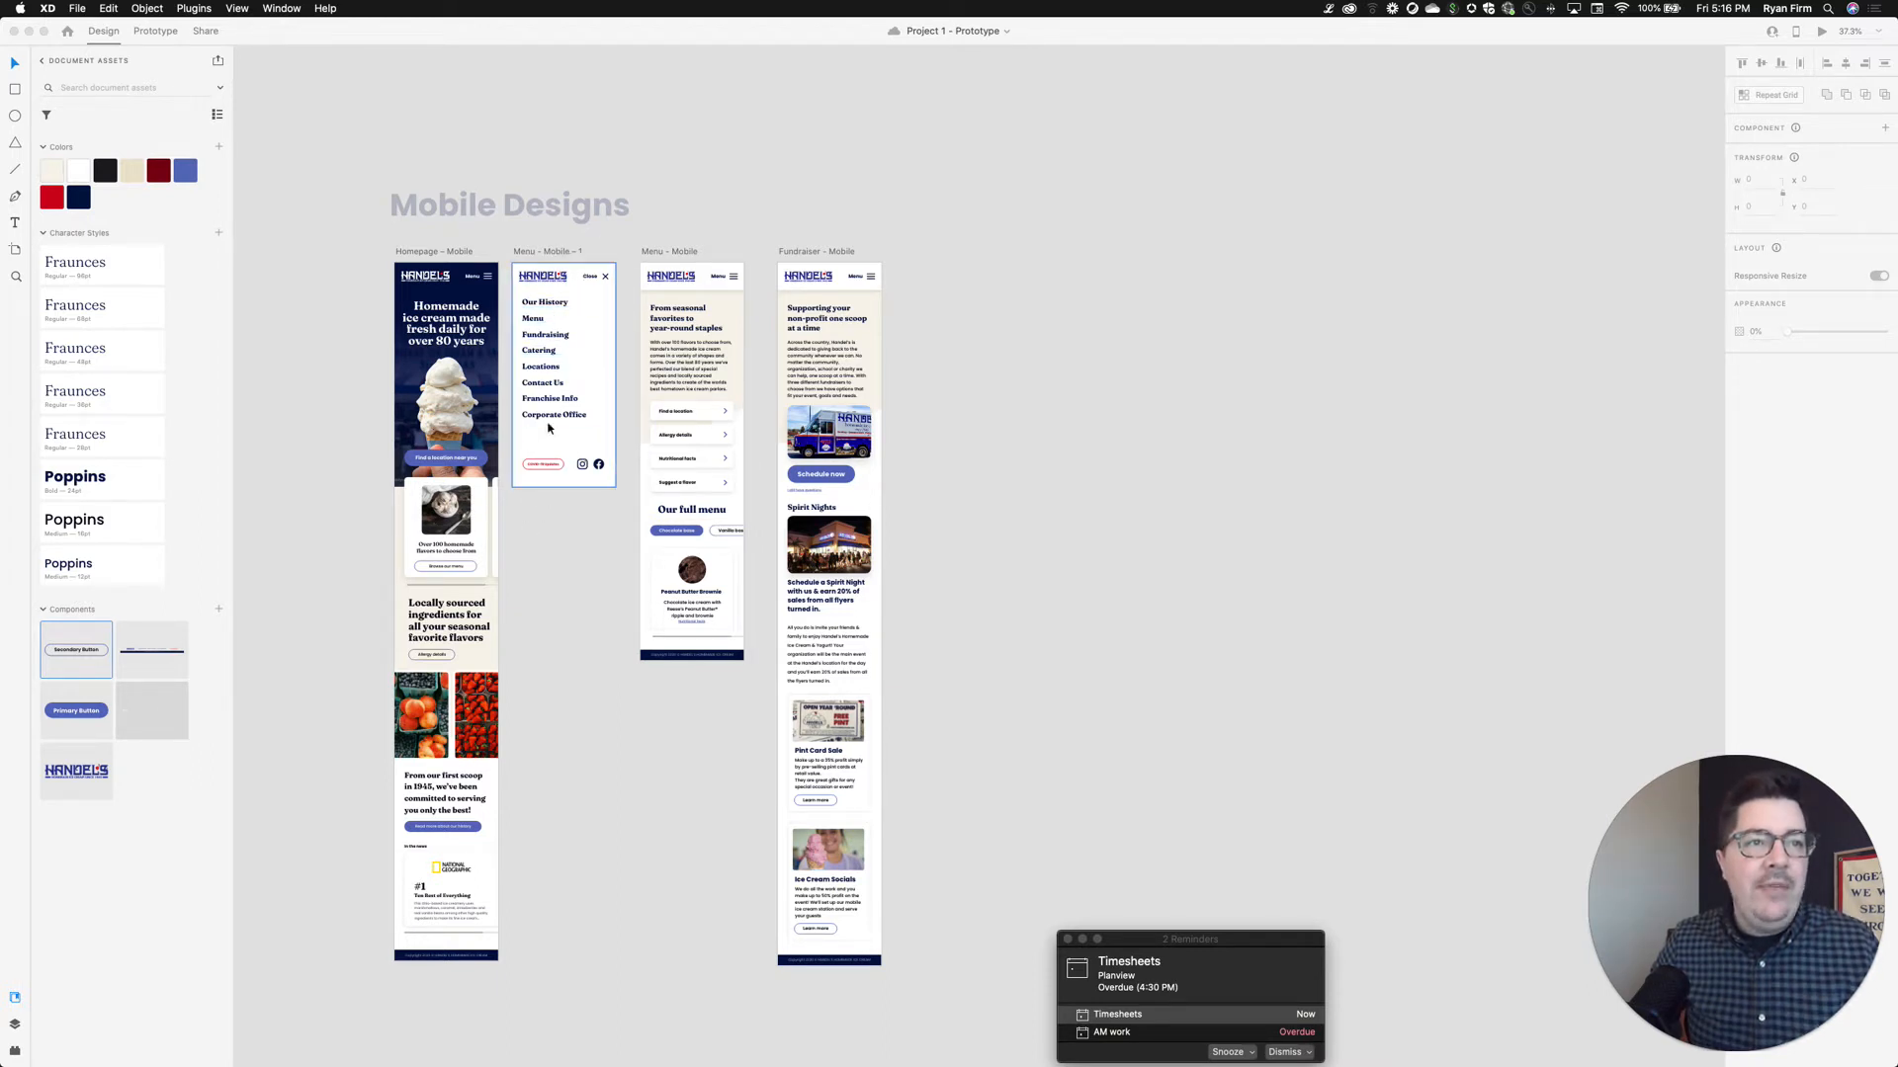
{"action": "scroll", "coordinate": [1006, 285], "scroll_direction": "up", "scroll_amount": 10}
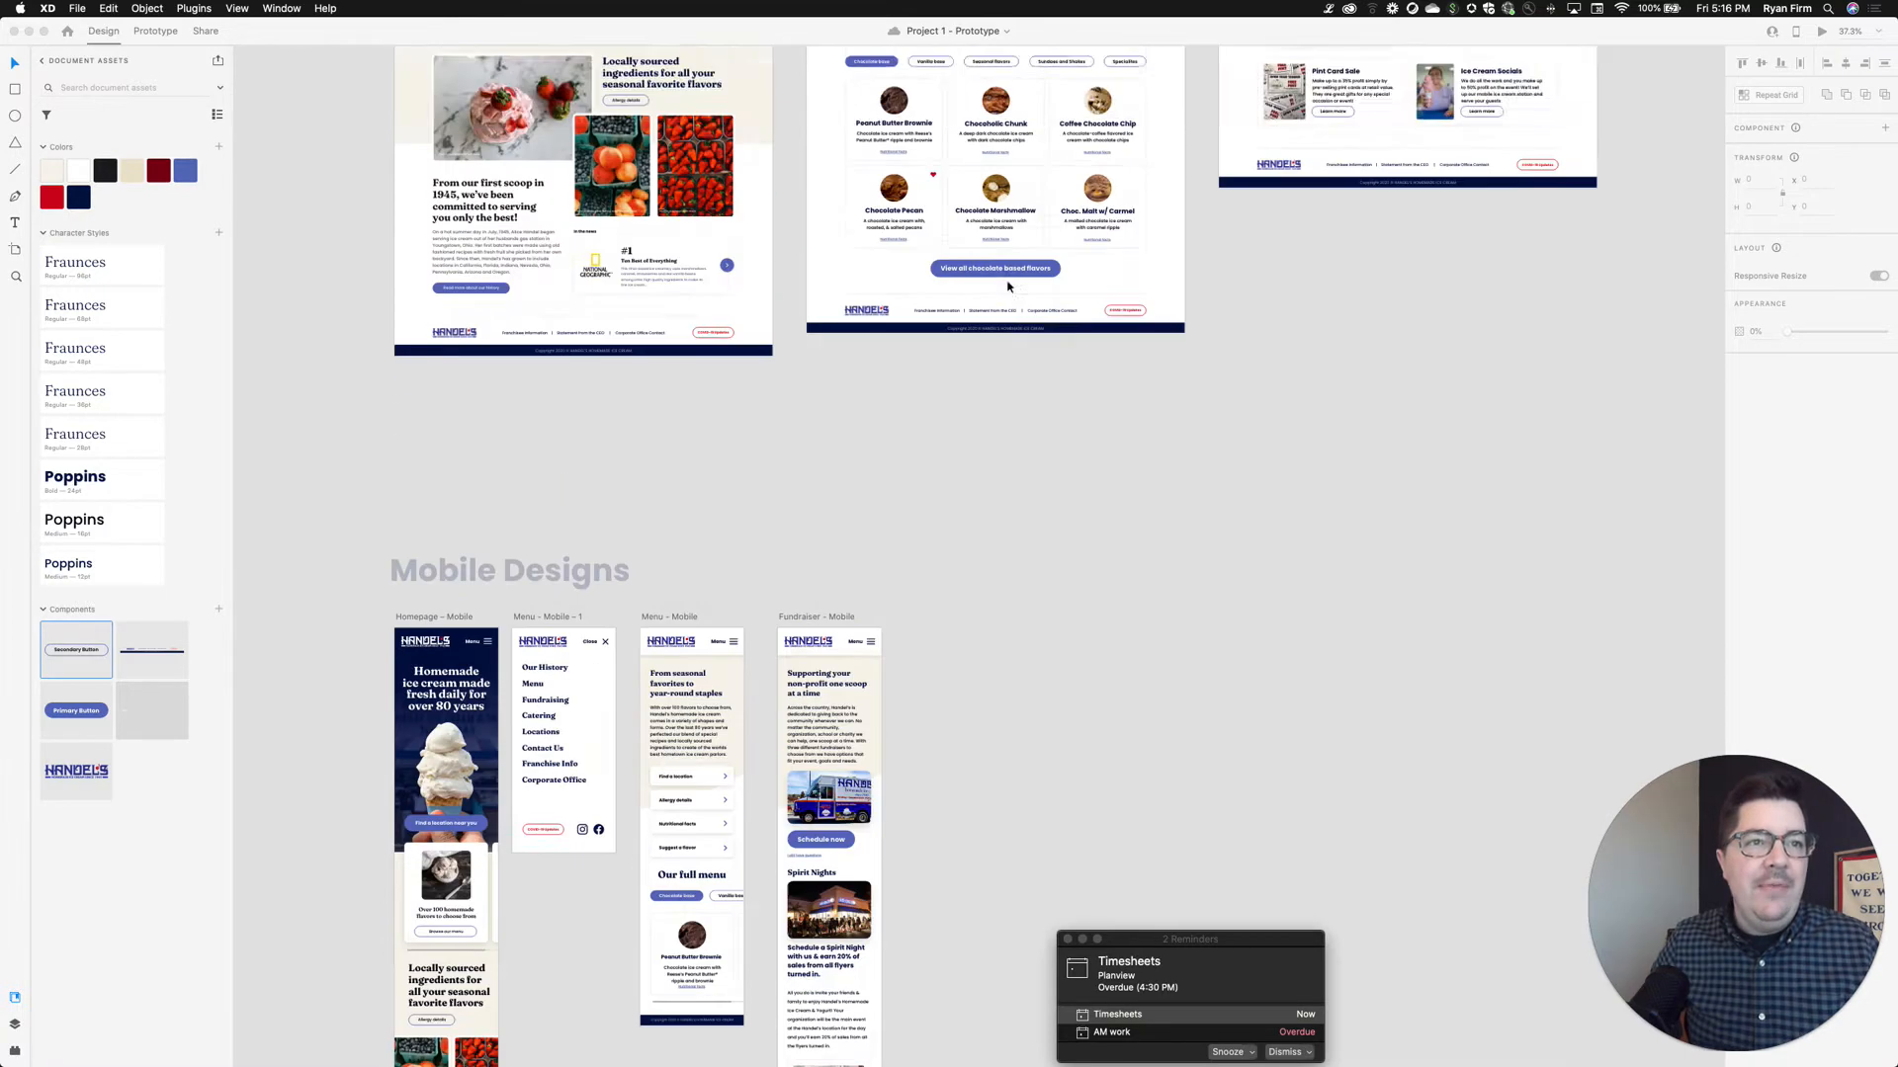
{"action": "left_click", "coordinate": [458, 308]}
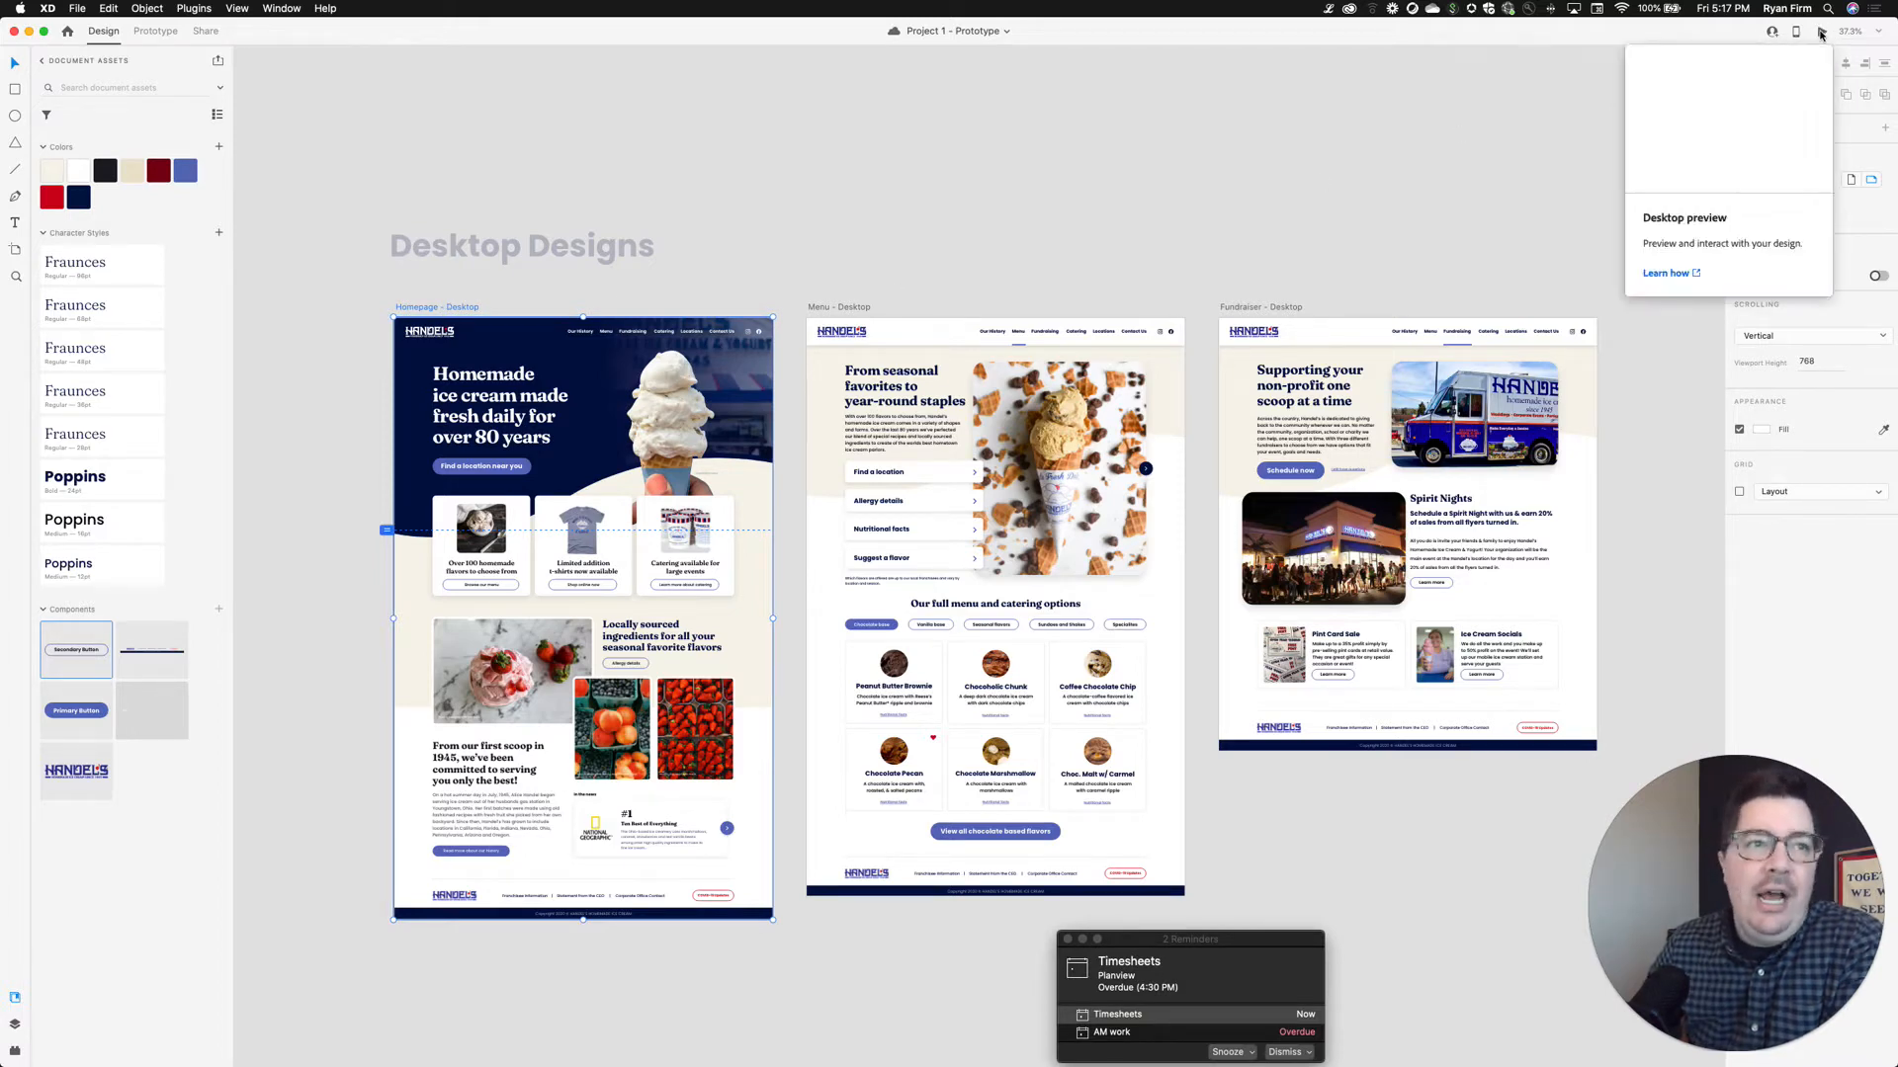
Launch the Desktop Preview of the homepage and enlarge its window to fill the screen
{"action": "left_click", "coordinate": [1824, 36]}
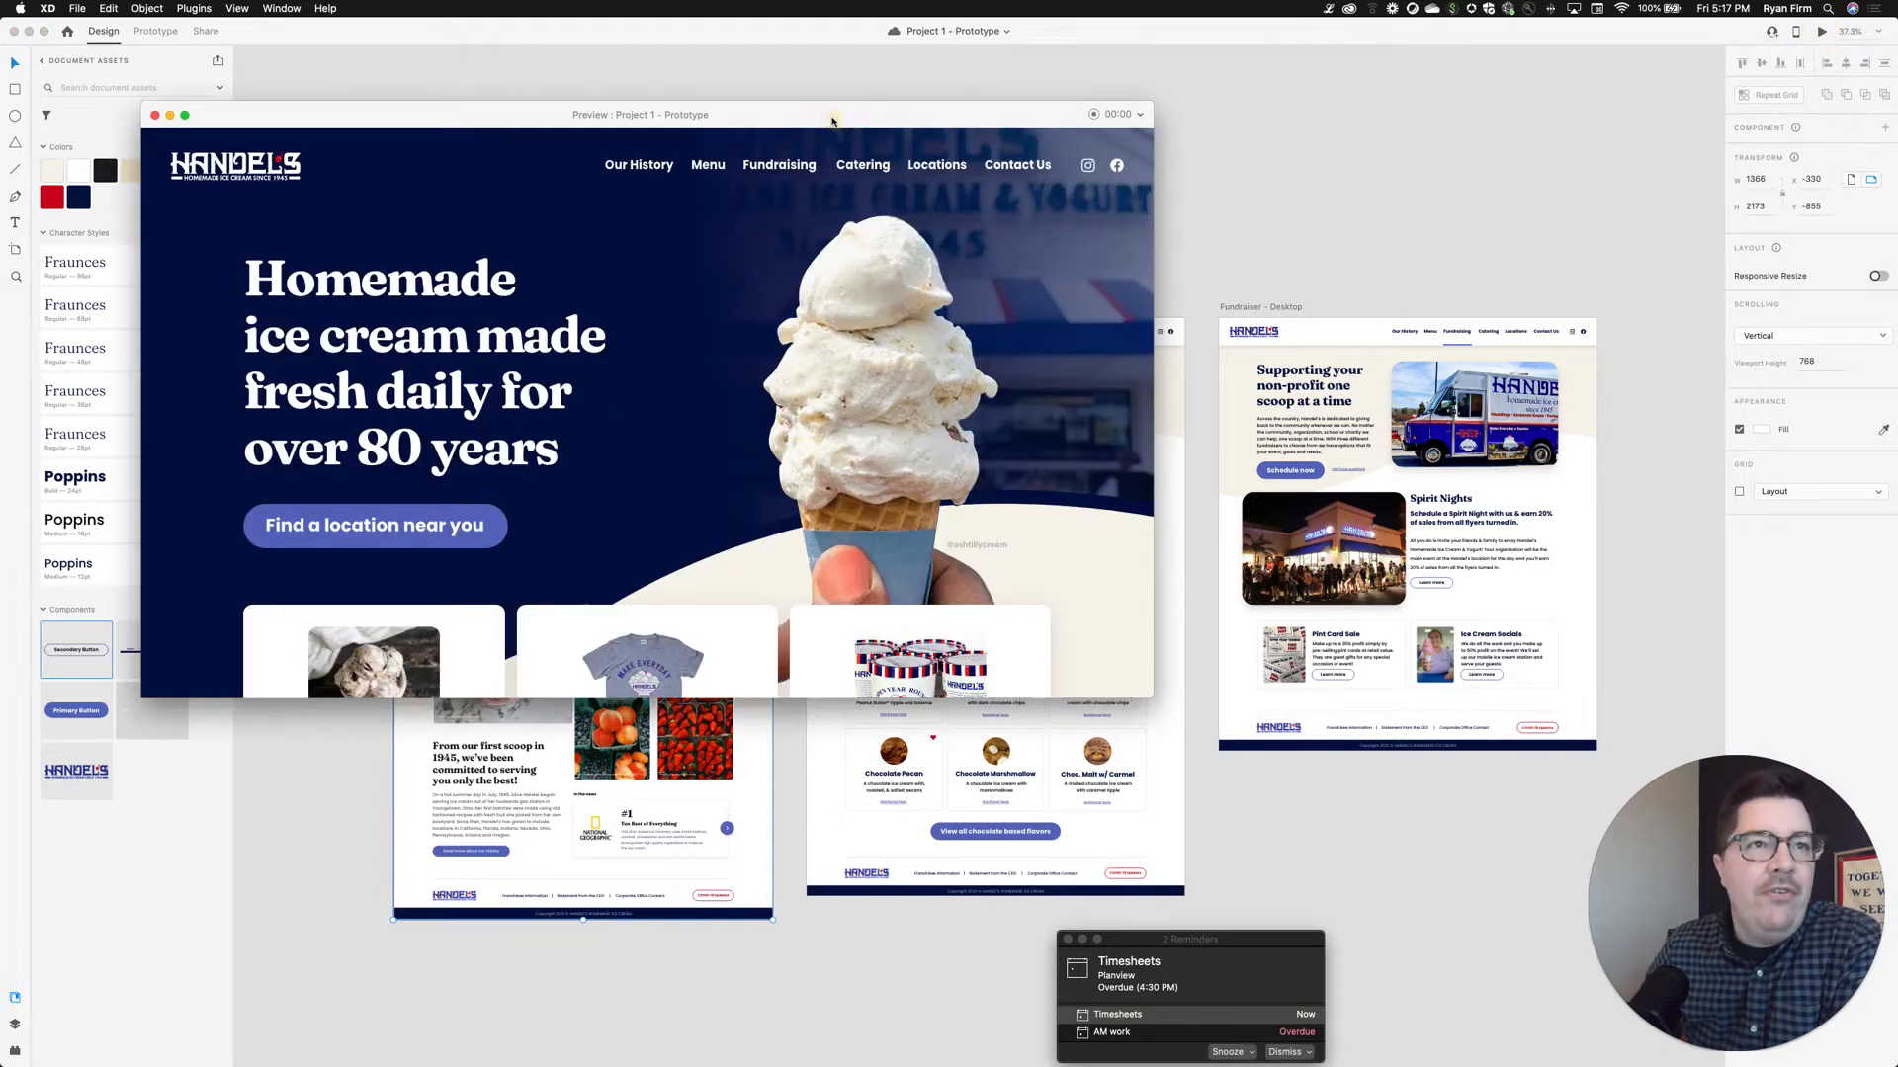
{"action": "left_click_drag", "start_coordinate": [833, 115], "coordinate": [728, 39]}
{"action": "left_click_drag", "start_coordinate": [1046, 620], "coordinate": [1897, 1066]}
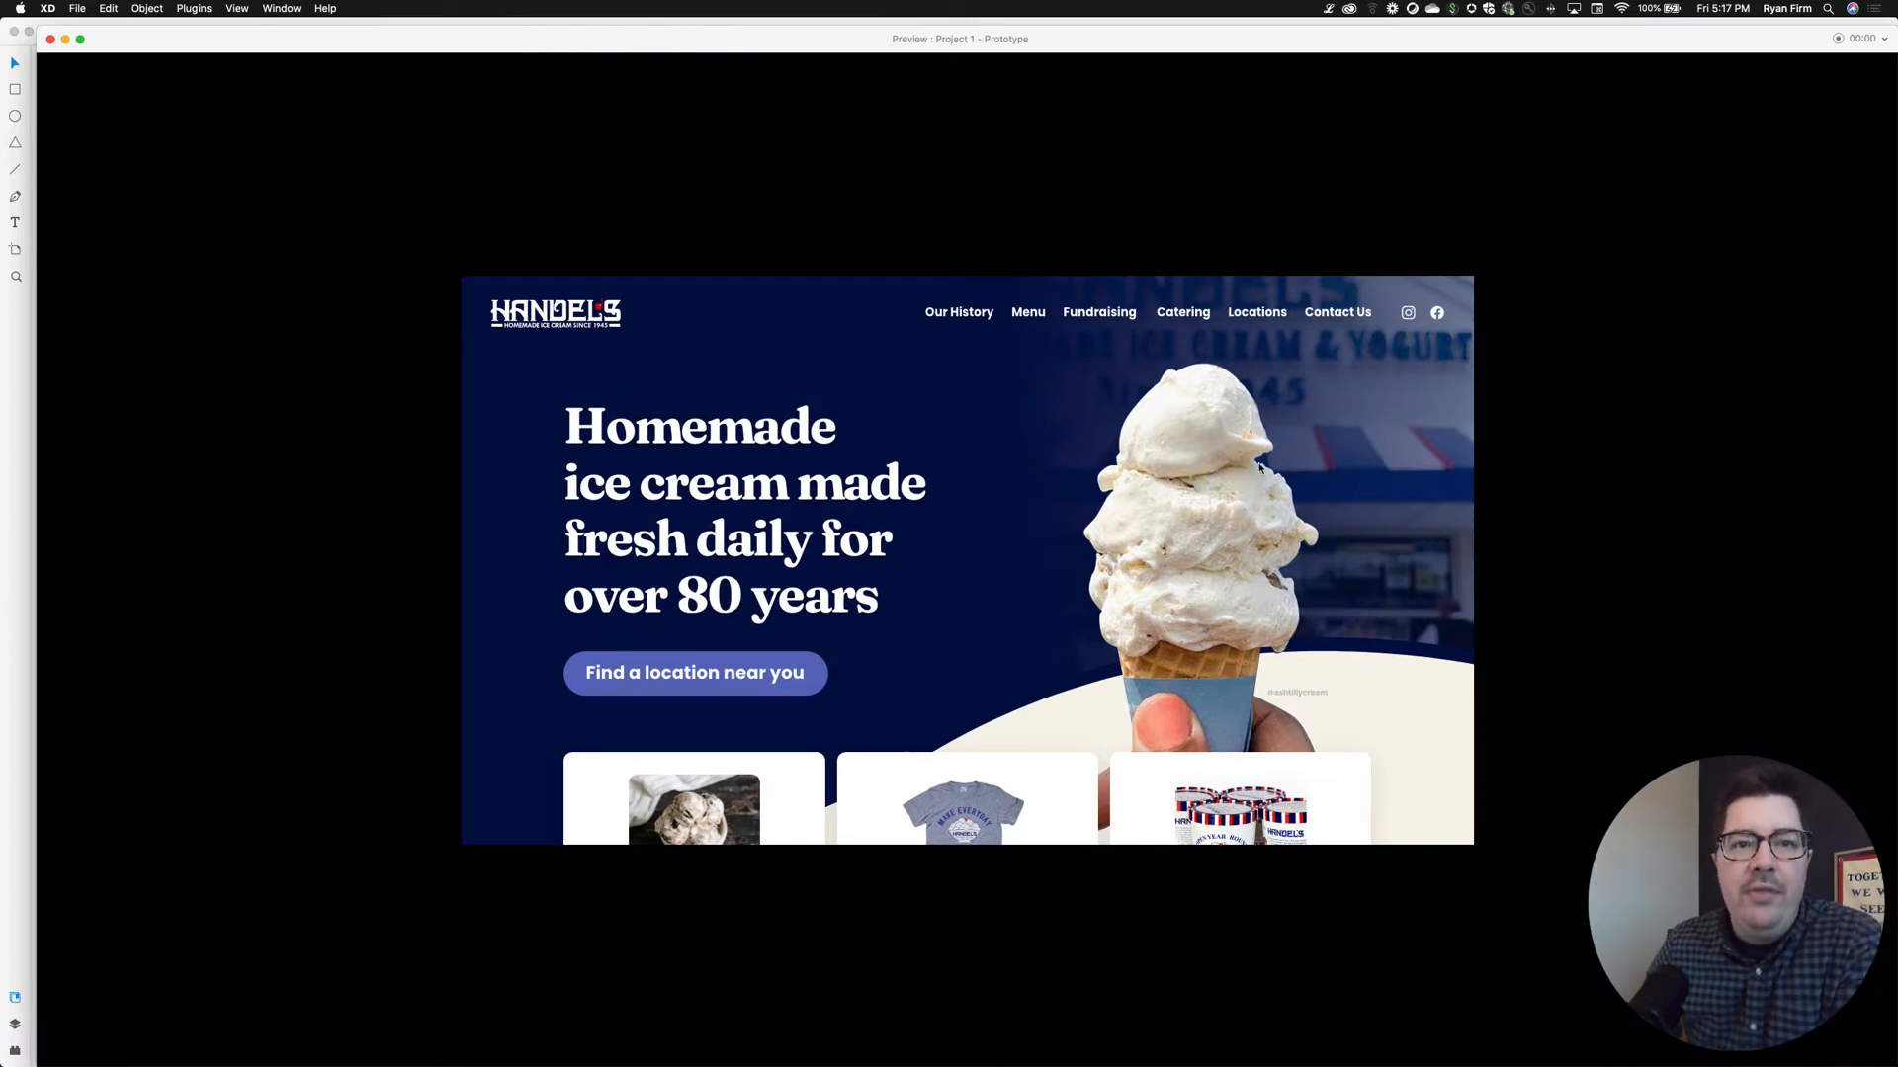
Scroll the homepage preview down to the footer and back up to the hero section
{"action": "scroll", "coordinate": [1386, 522], "scroll_direction": "down", "scroll_amount": 3}
{"action": "scroll", "coordinate": [1386, 521], "scroll_direction": "down", "scroll_amount": 6}
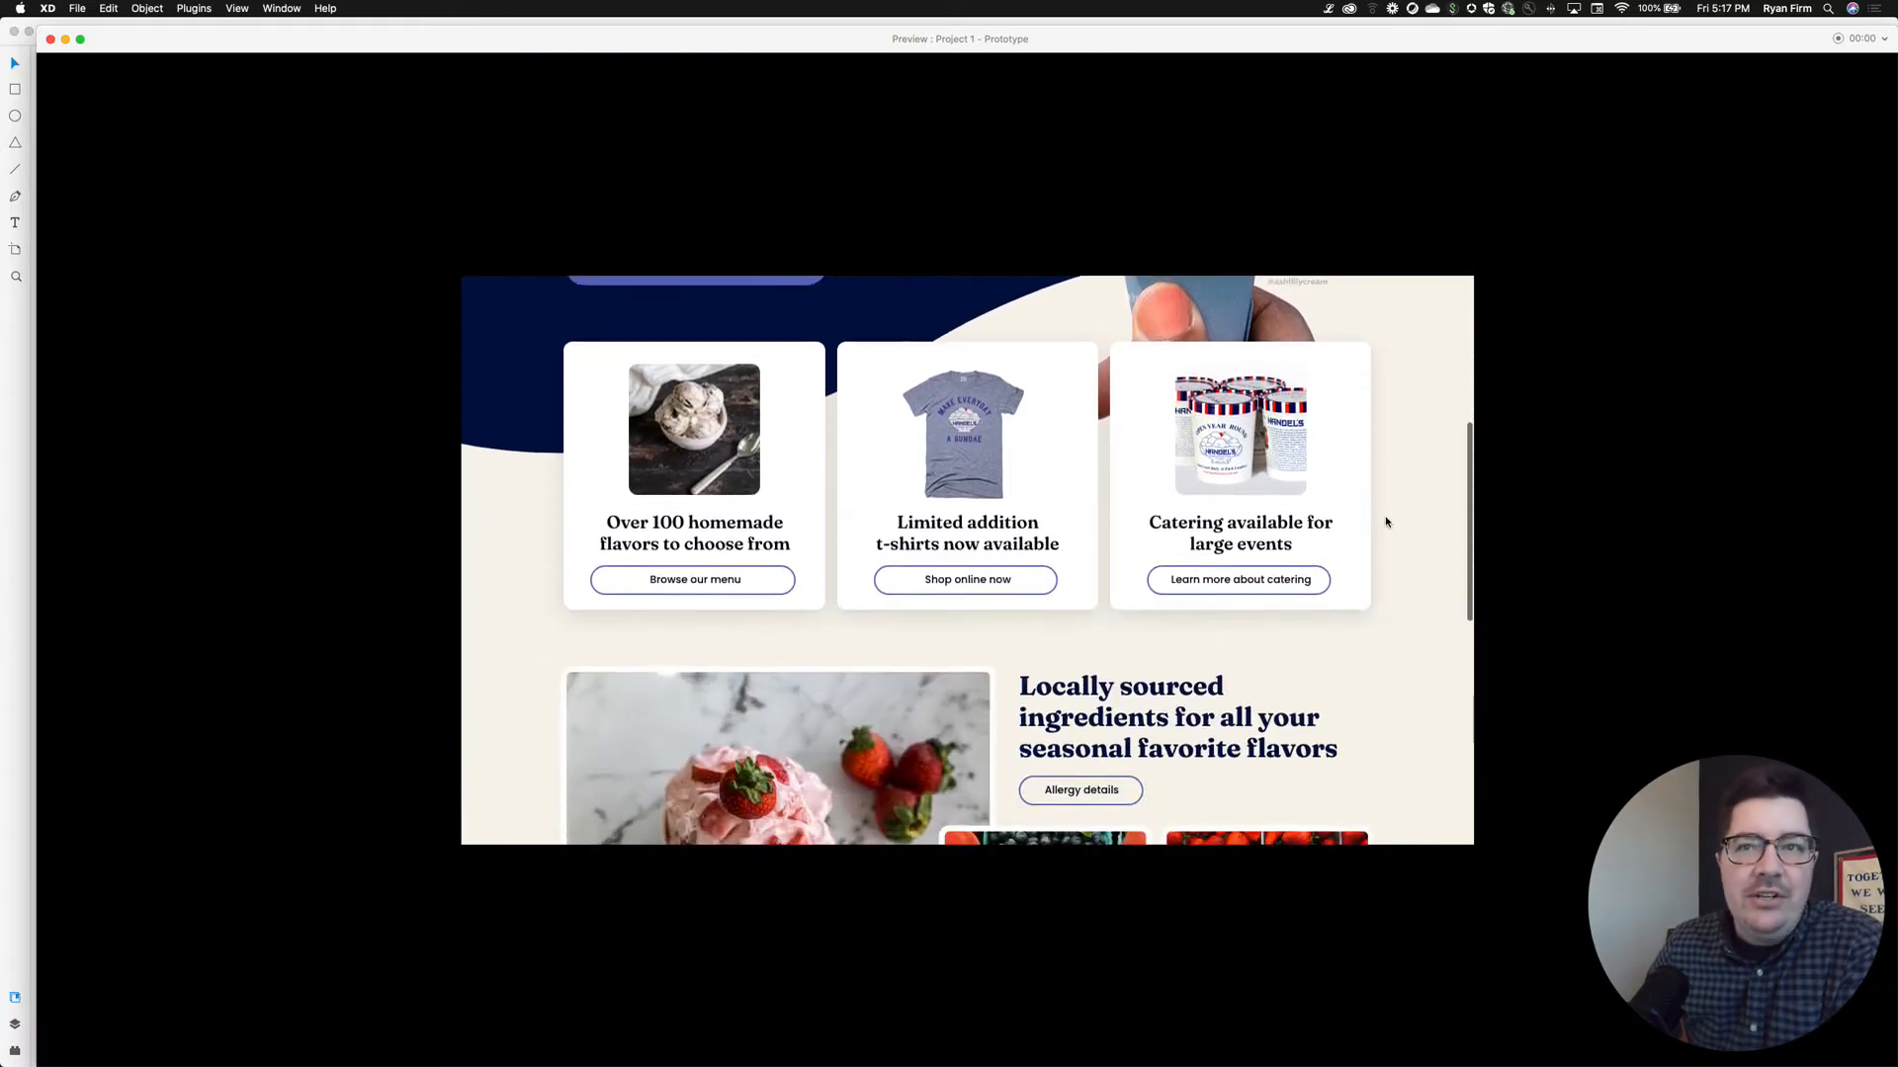
{"action": "scroll", "coordinate": [1386, 522], "scroll_direction": "down", "scroll_amount": 5}
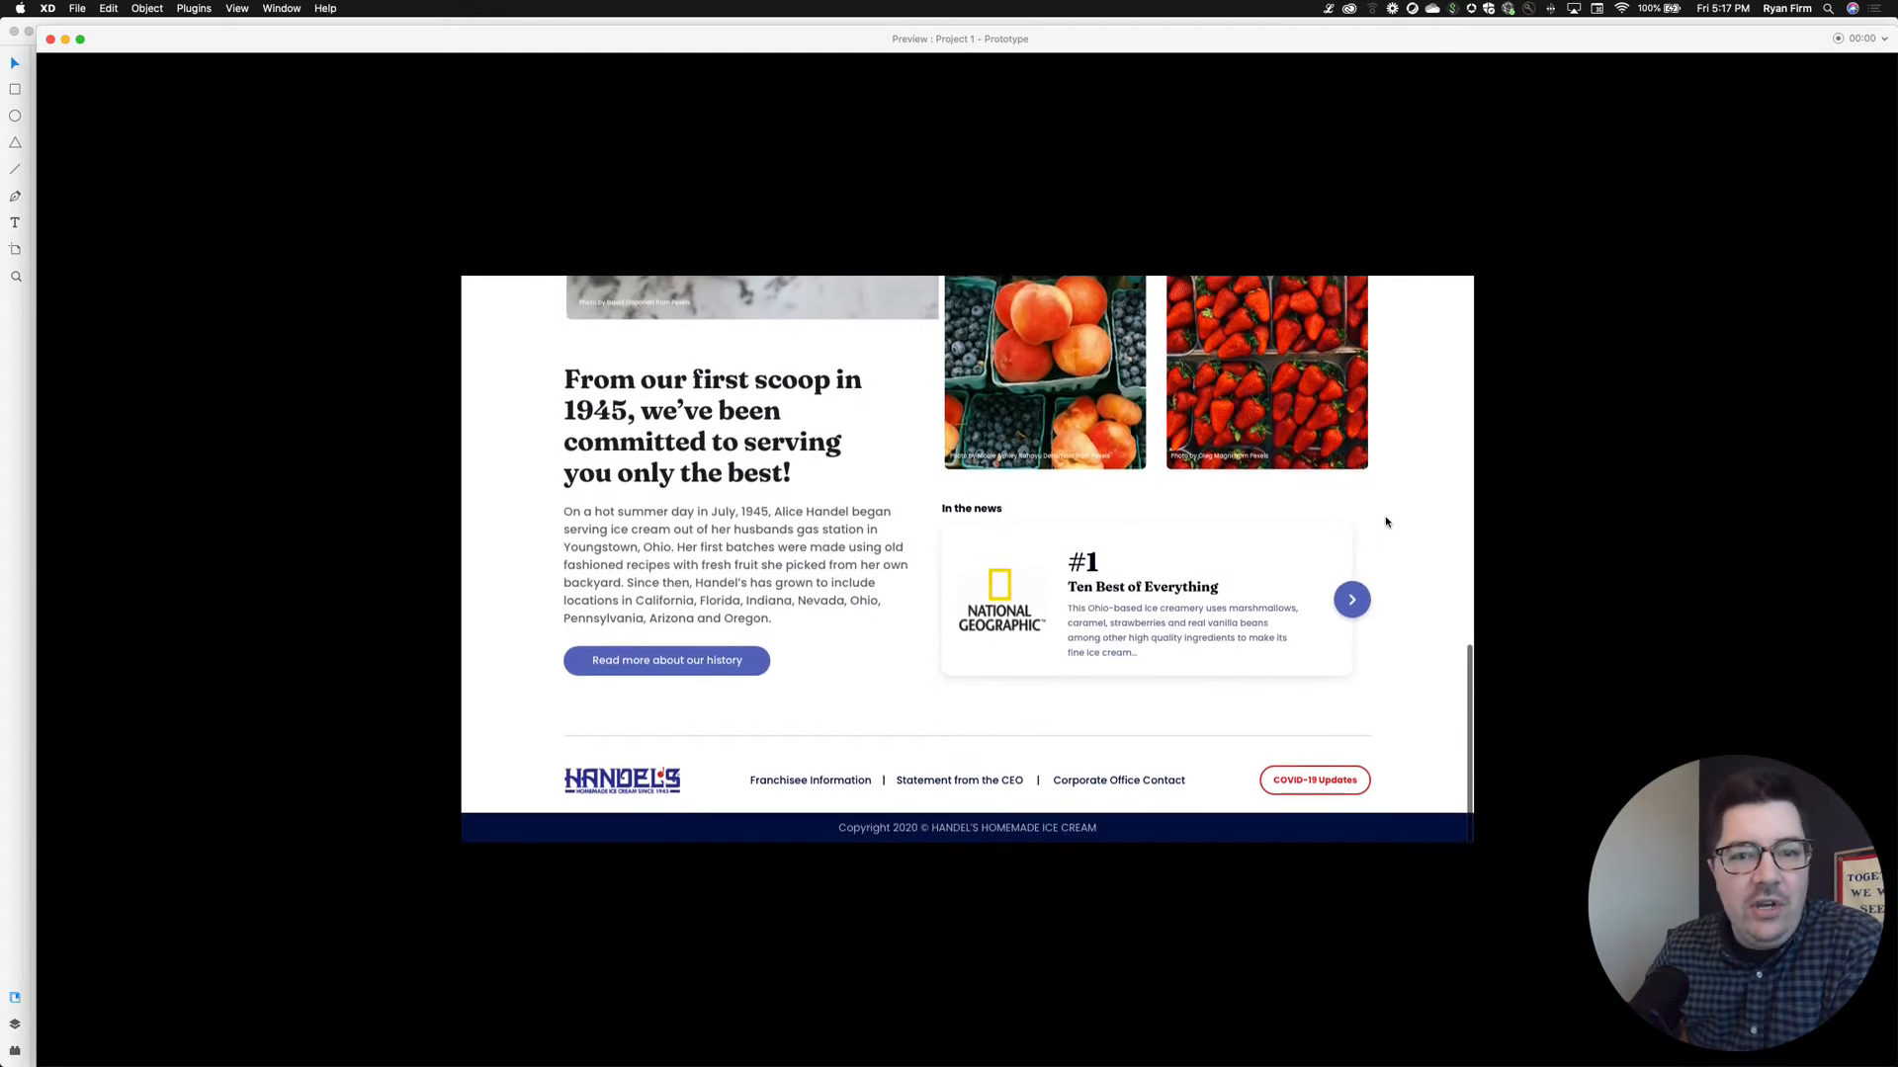
{"action": "scroll", "coordinate": [1385, 522], "scroll_direction": "up", "scroll_amount": 6}
{"action": "scroll", "coordinate": [1386, 522], "scroll_direction": "up", "scroll_amount": 8}
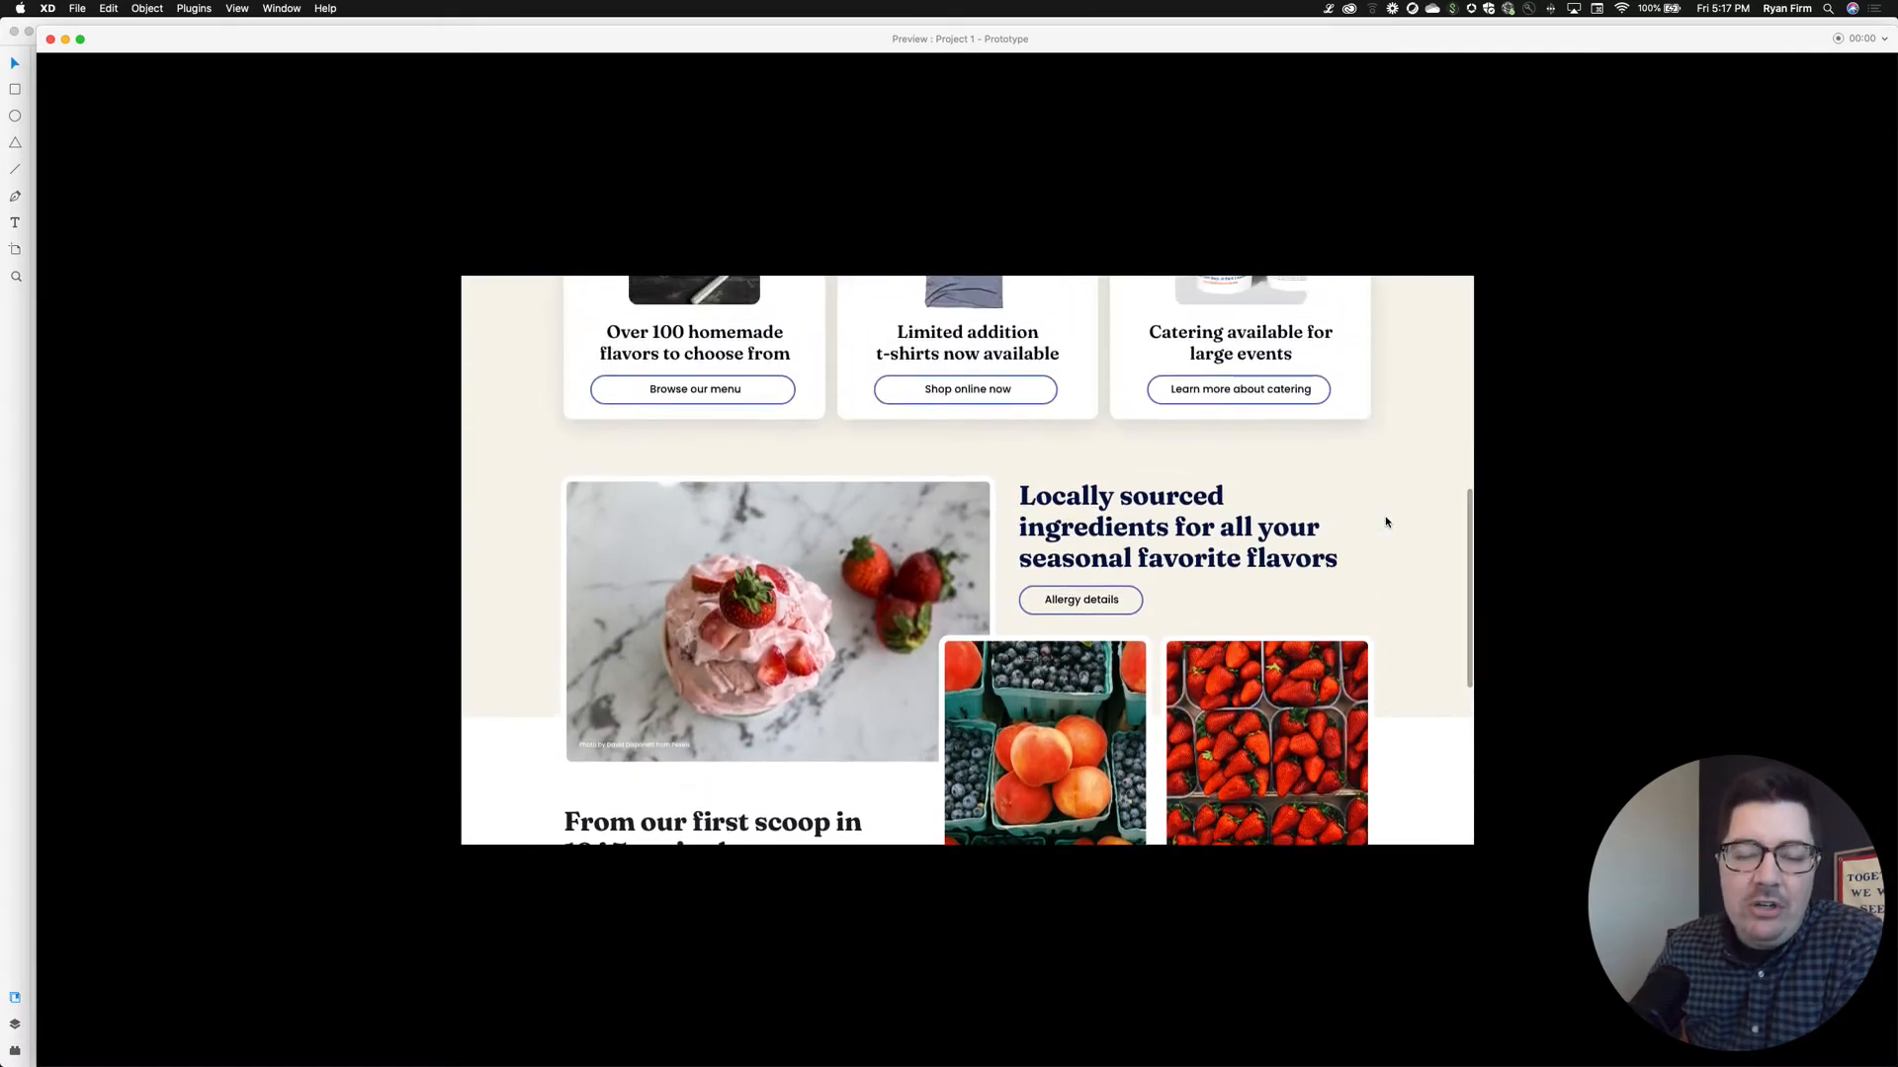
{"action": "scroll", "coordinate": [1385, 522], "scroll_direction": "up", "scroll_amount": 5}
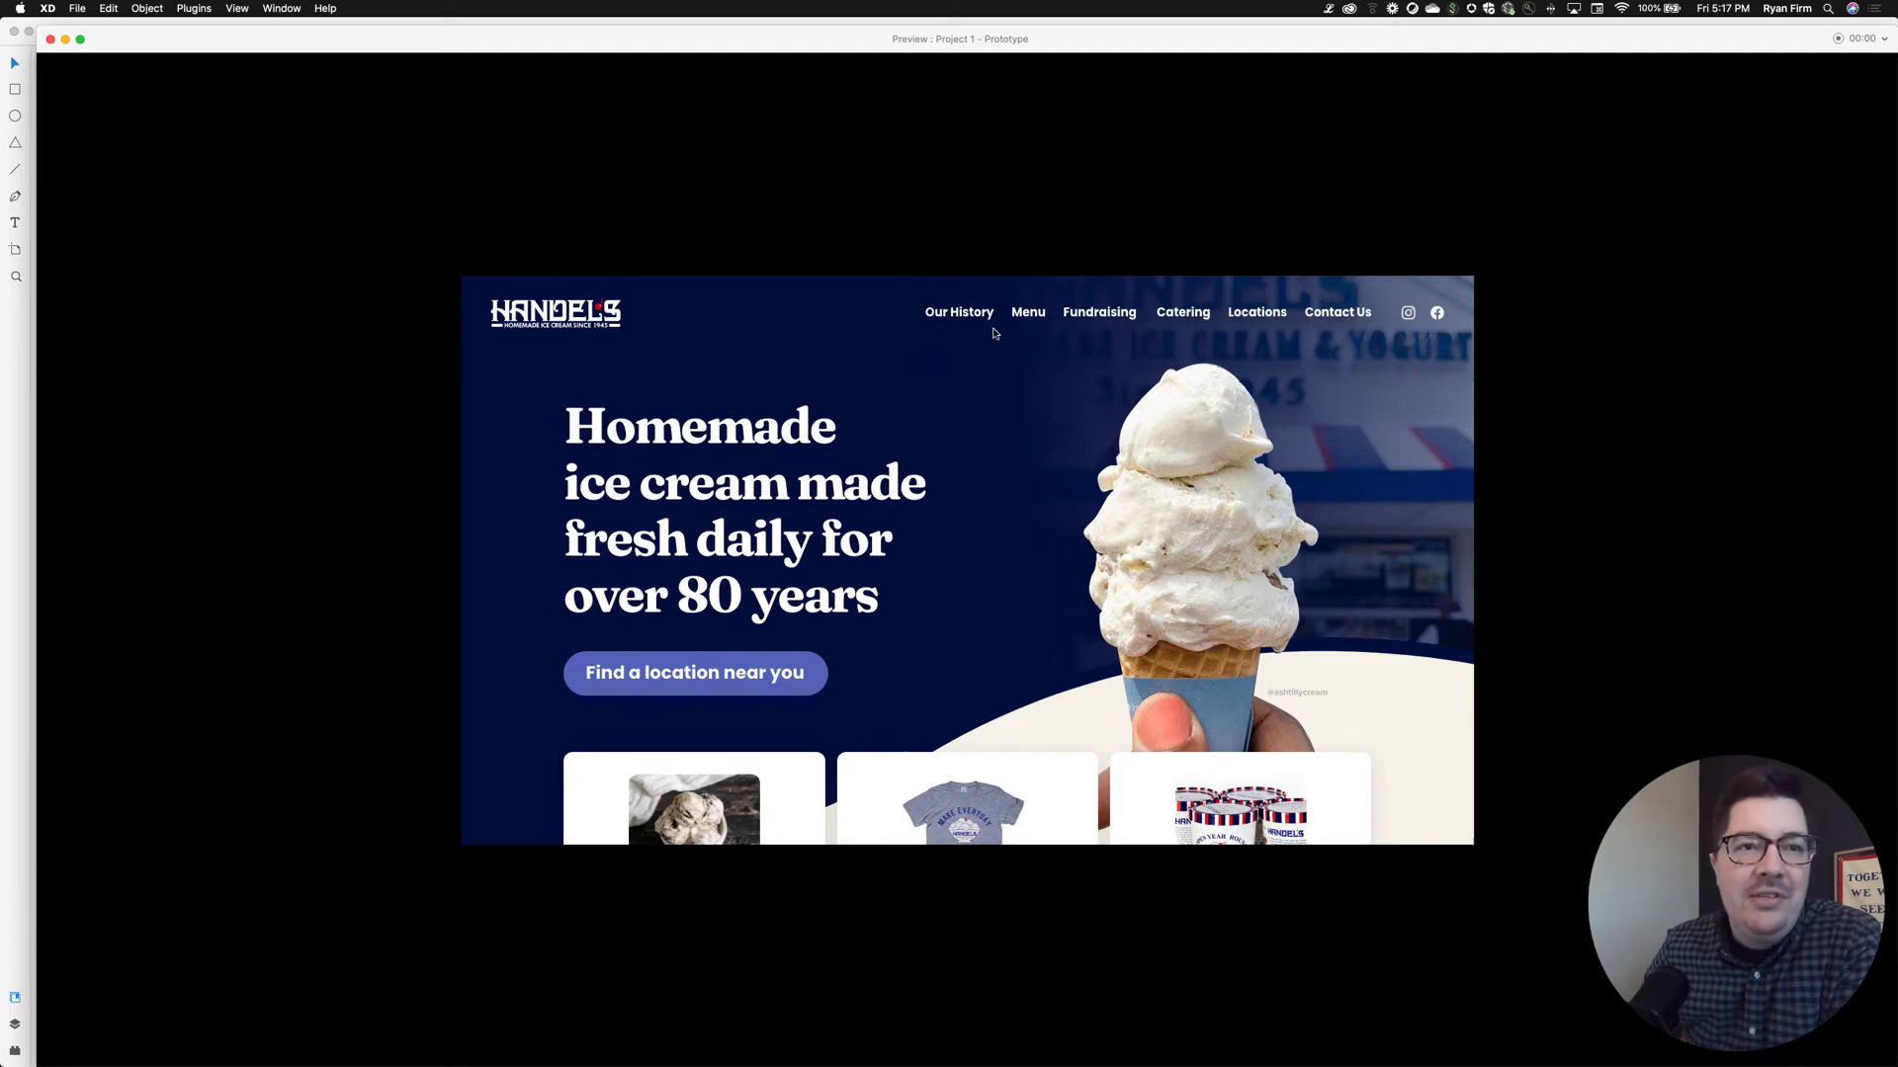
Follow the Menu nav link in the preview and scroll through the Menu page
{"action": "left_click", "coordinate": [1028, 315]}
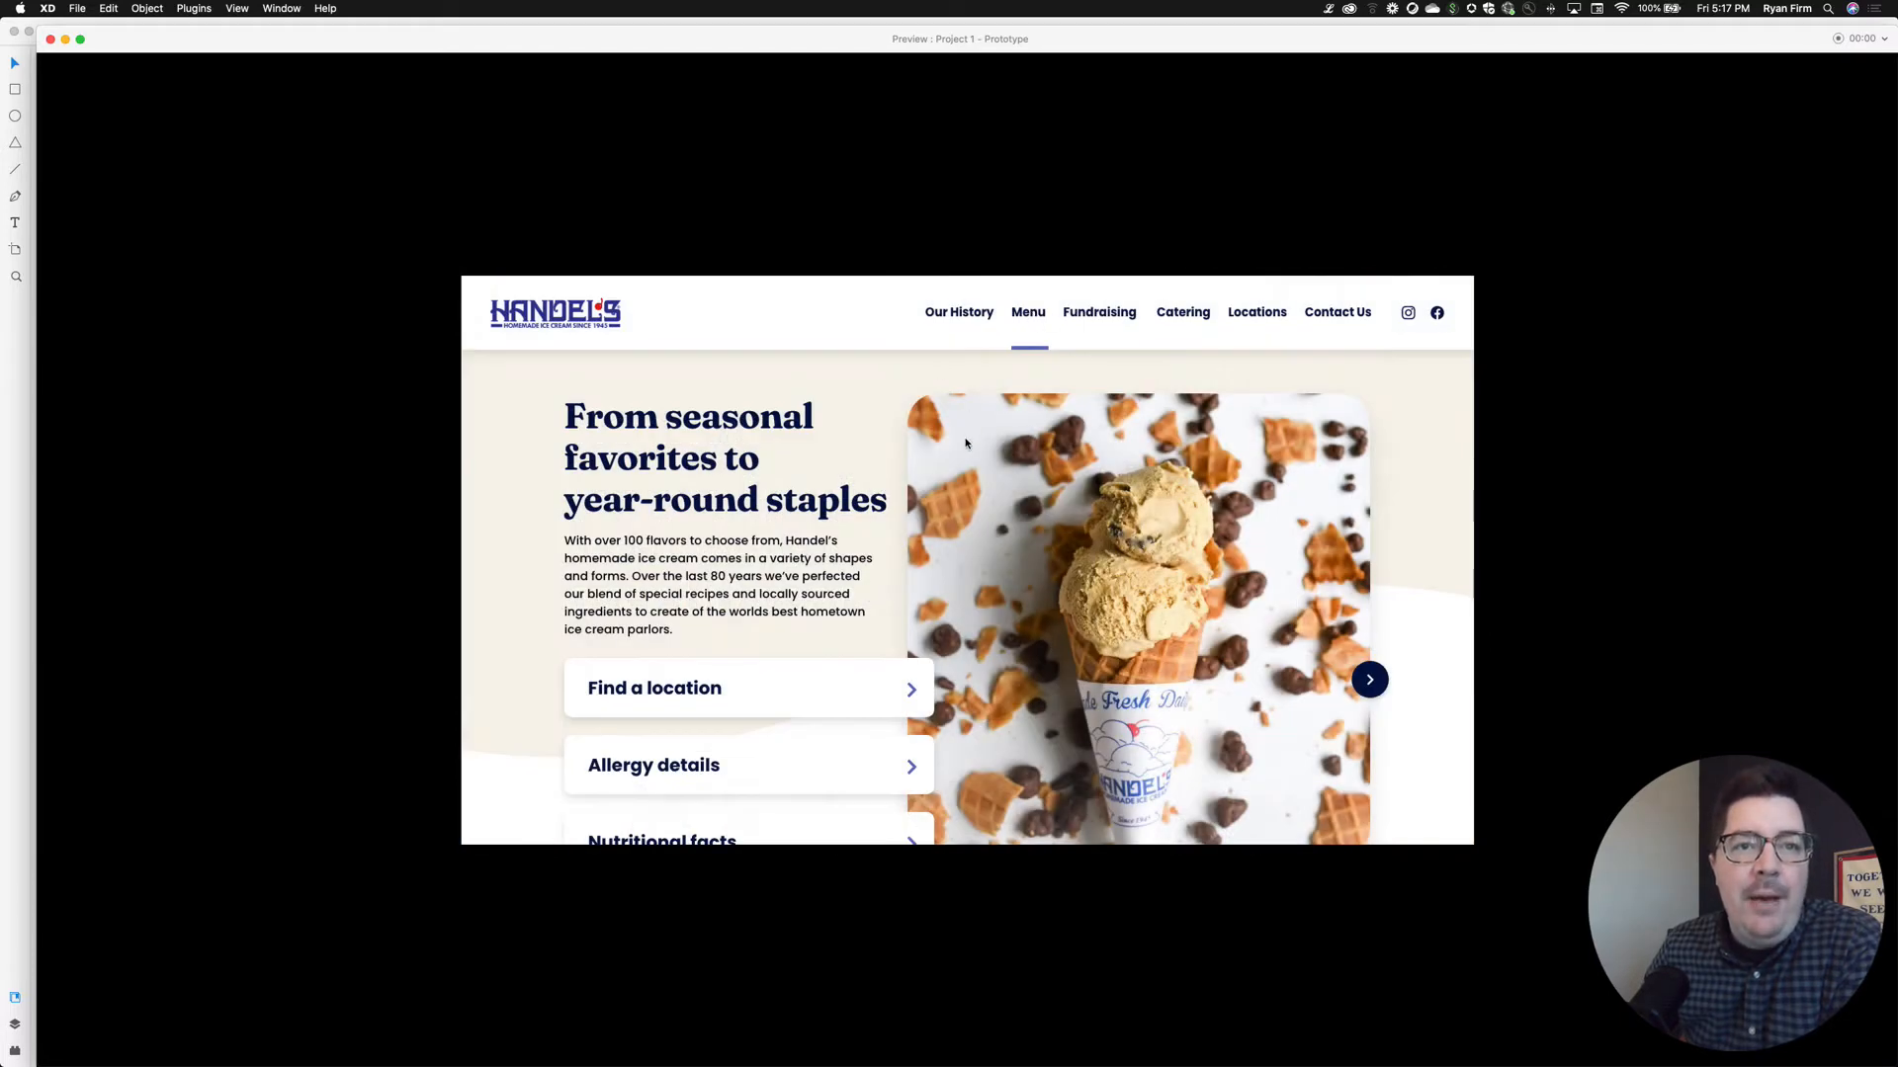
{"action": "scroll", "coordinate": [966, 444], "scroll_direction": "down", "scroll_amount": 3}
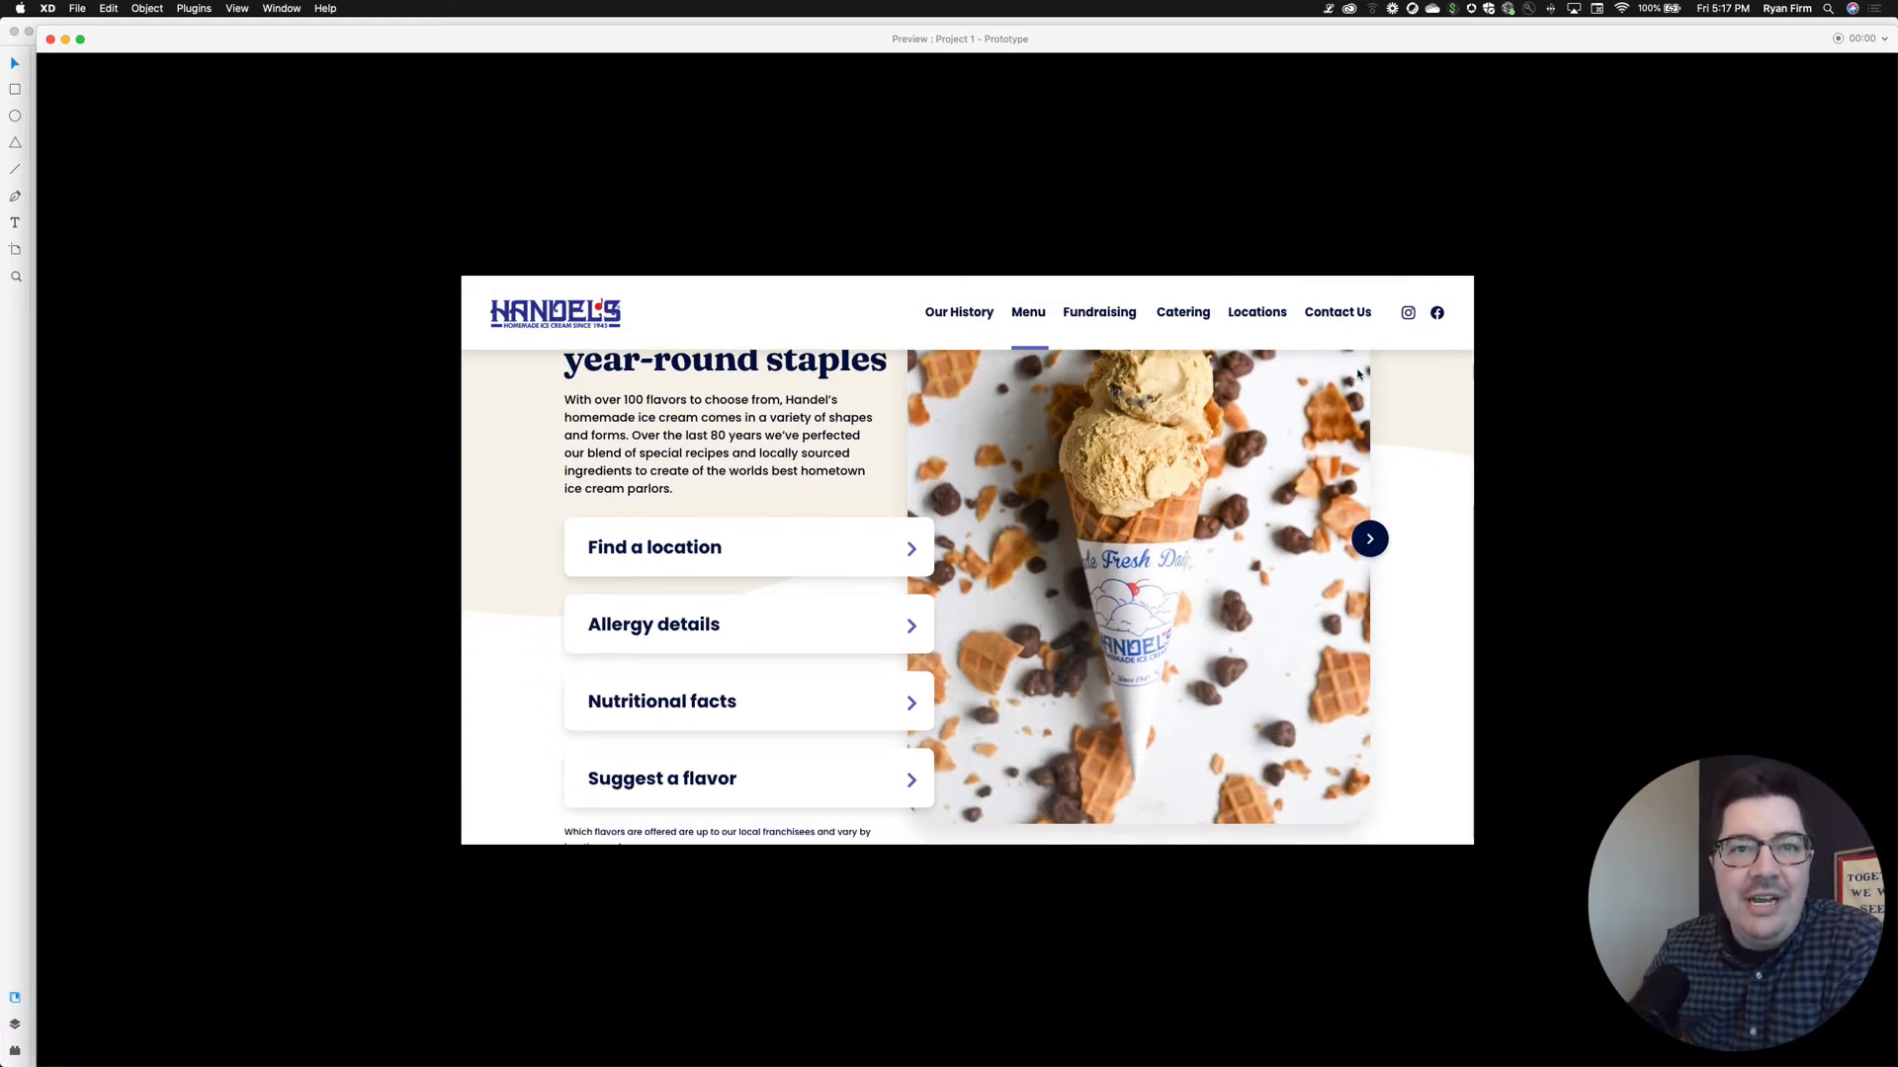
{"action": "scroll", "coordinate": [1370, 388], "scroll_direction": "down", "scroll_amount": 5}
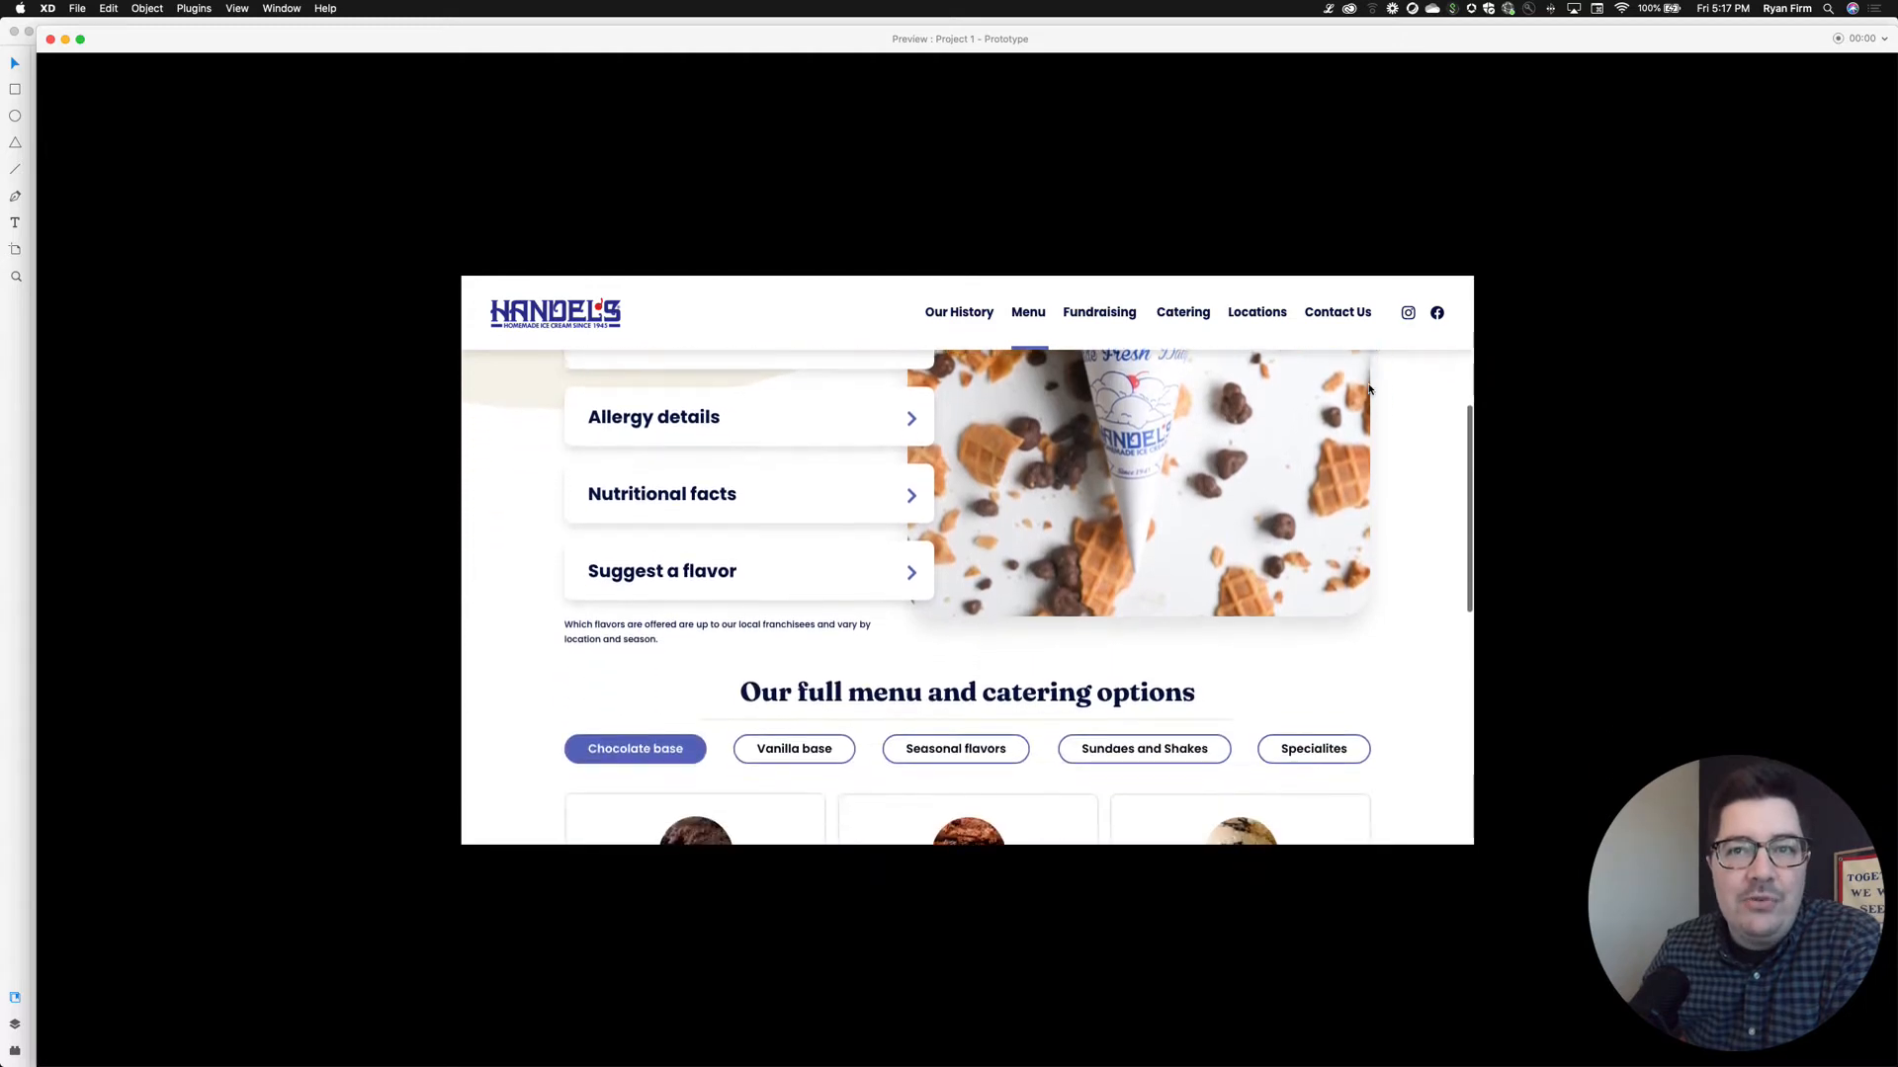
{"action": "scroll", "coordinate": [1370, 388], "scroll_direction": "down", "scroll_amount": 7}
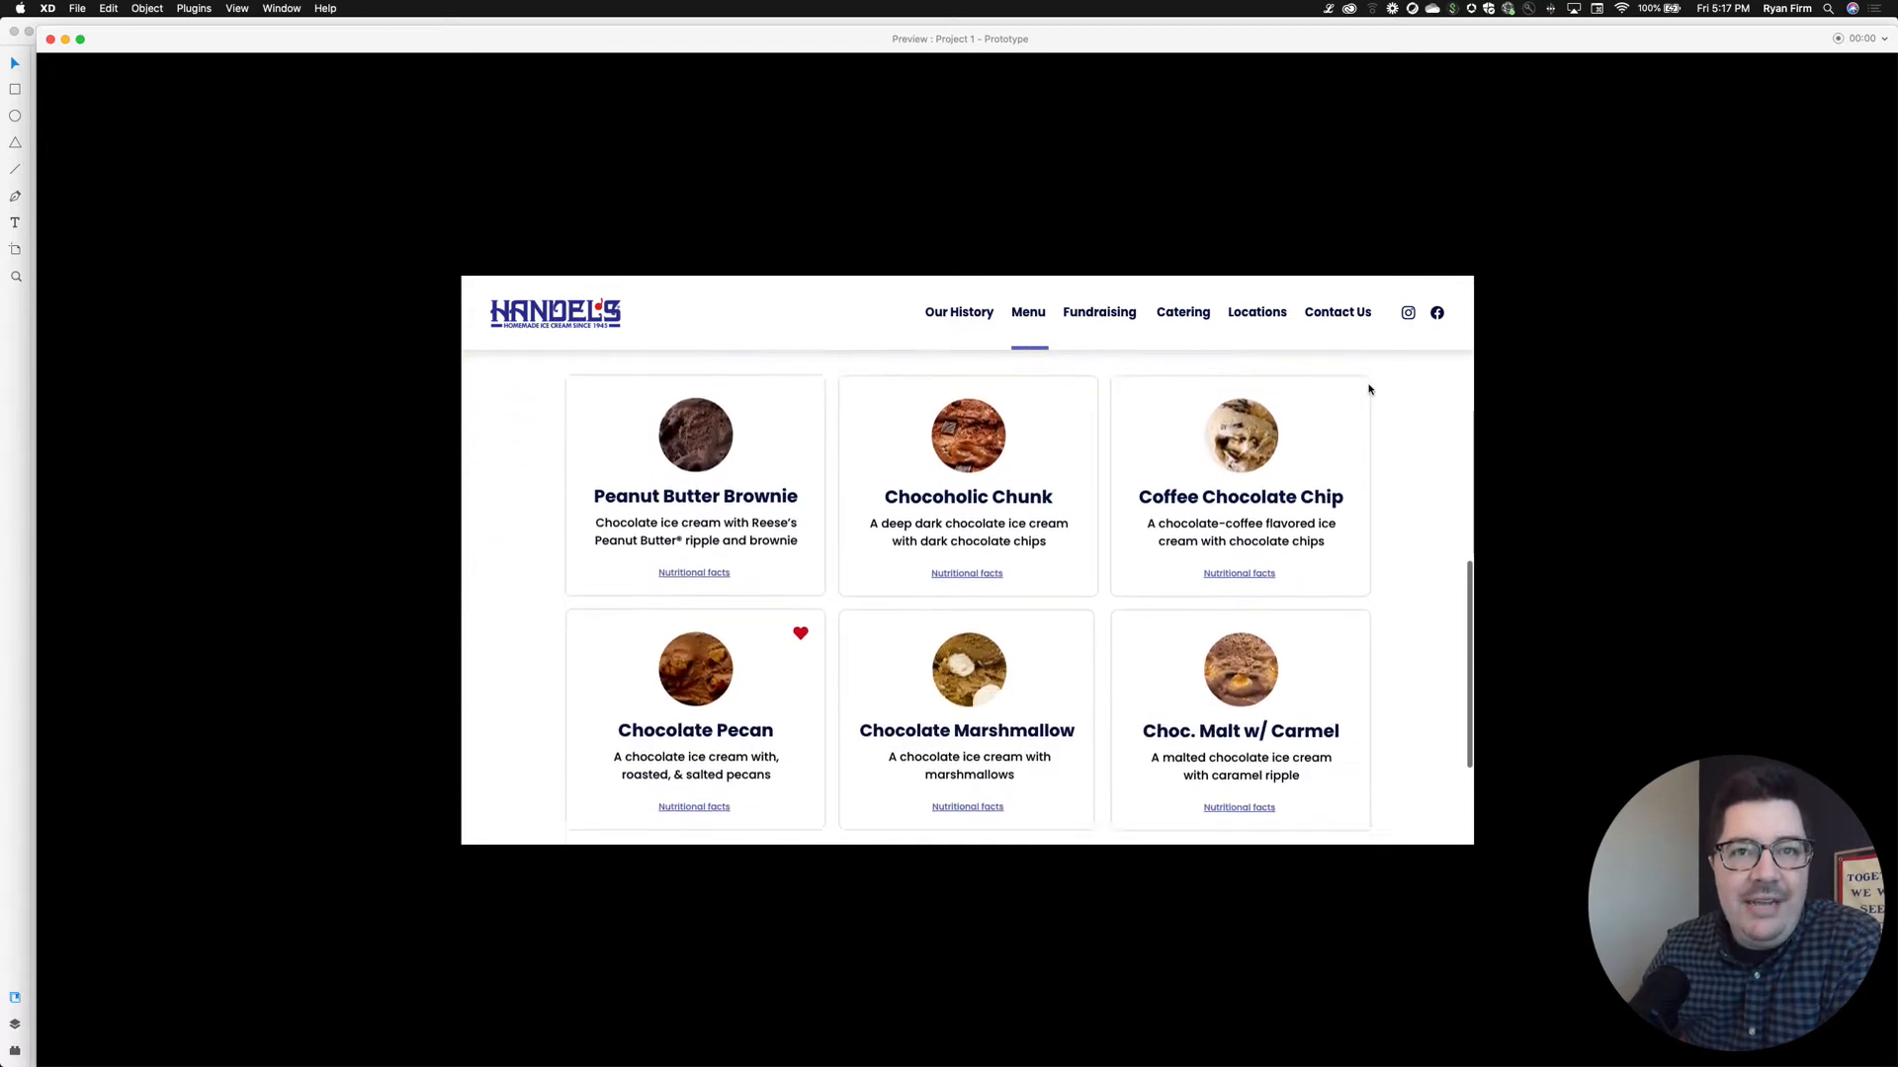
{"action": "scroll", "coordinate": [1370, 388], "scroll_direction": "down", "scroll_amount": 2}
{"action": "scroll", "coordinate": [1370, 388], "scroll_direction": "up", "scroll_amount": 15}
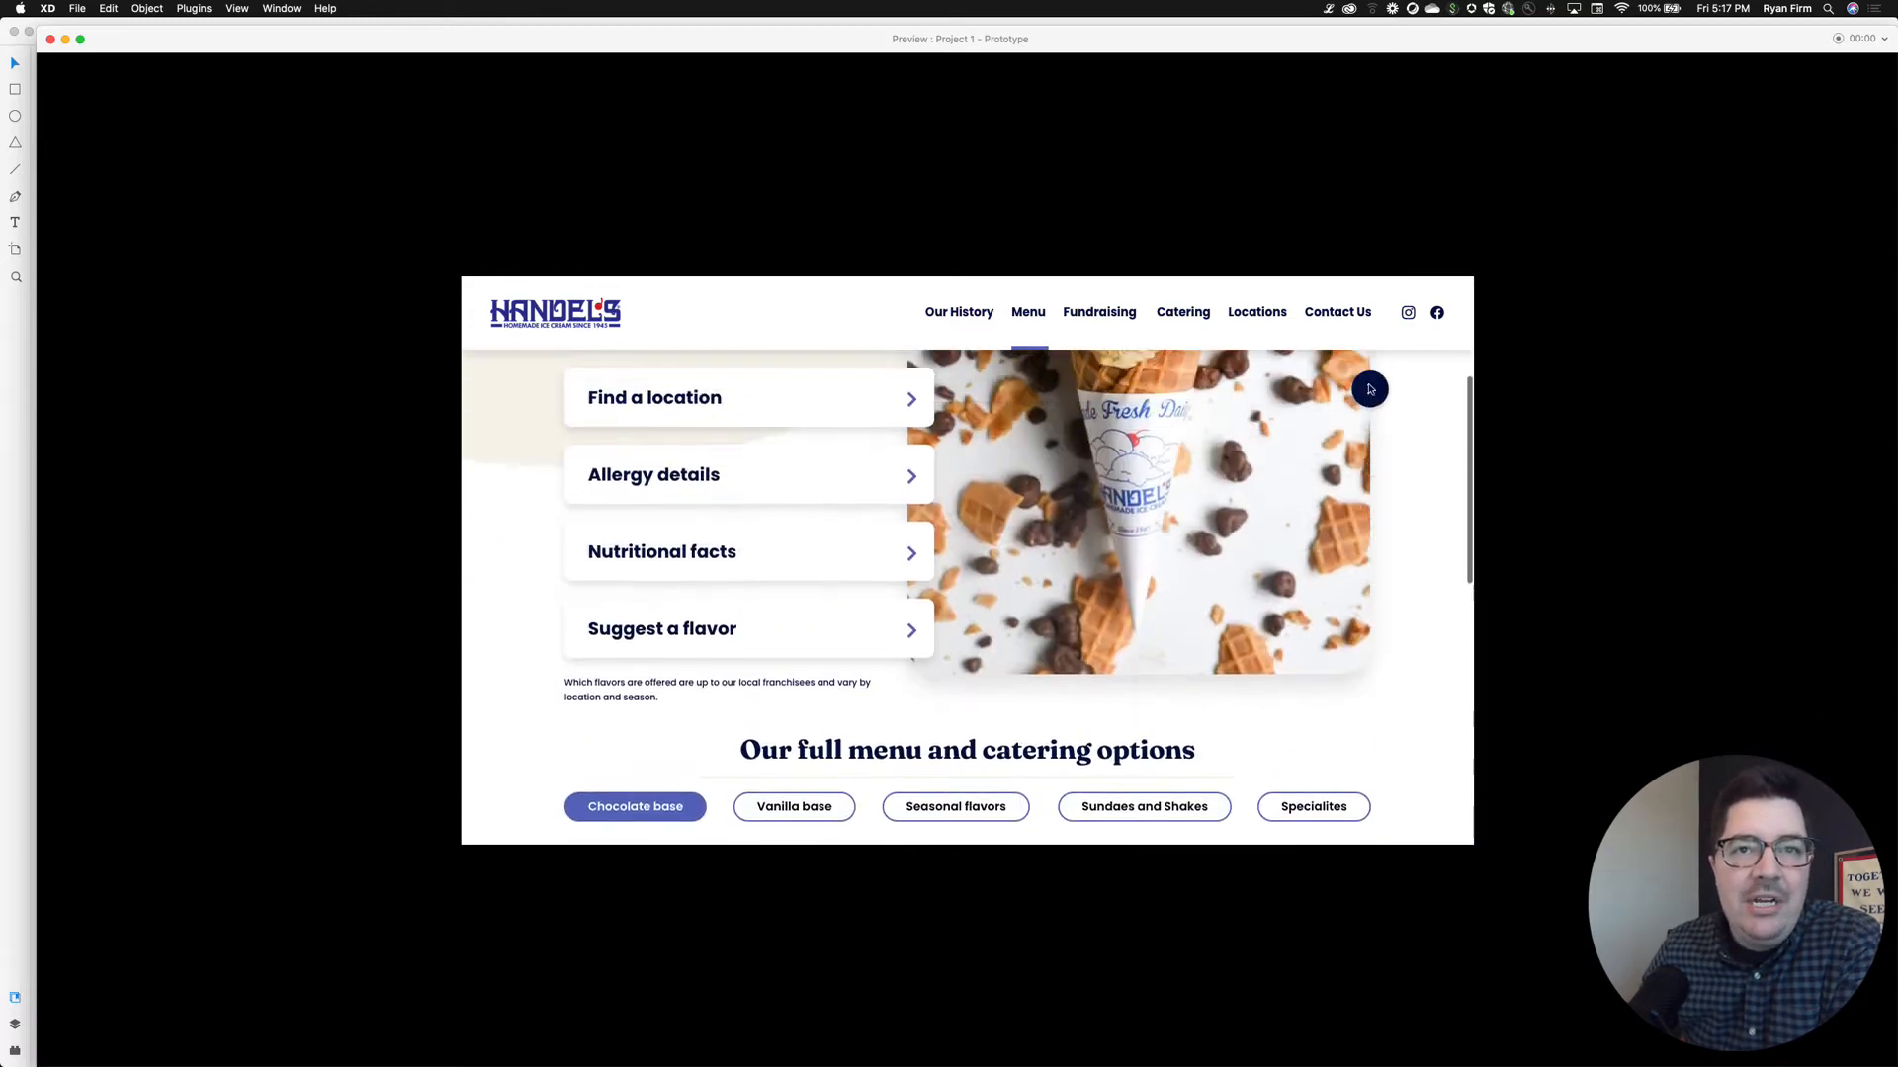
Visit and scroll the Fundraising page, then return home via the Handel's logo
{"action": "left_click", "coordinate": [1109, 312]}
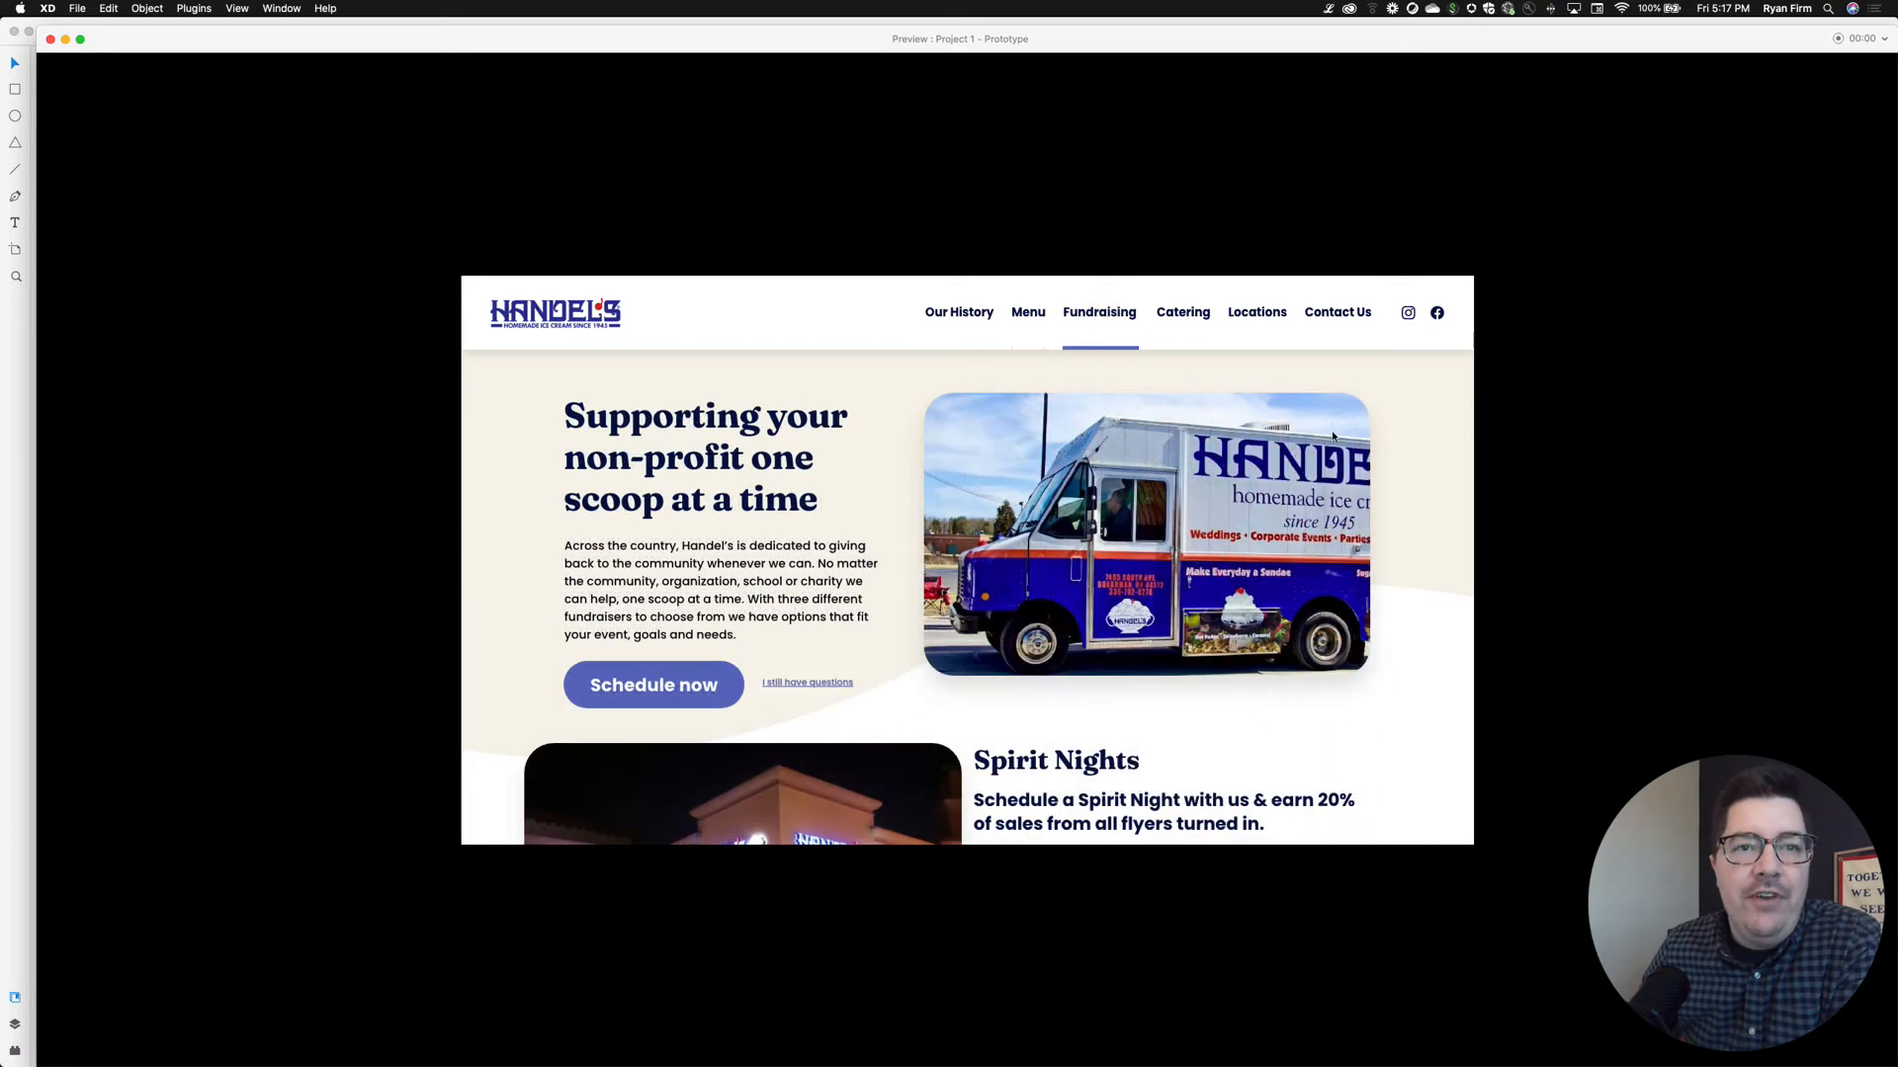
{"action": "scroll", "coordinate": [1349, 447], "scroll_direction": "down", "scroll_amount": 2}
{"action": "scroll", "coordinate": [1349, 447], "scroll_direction": "down", "scroll_amount": 8}
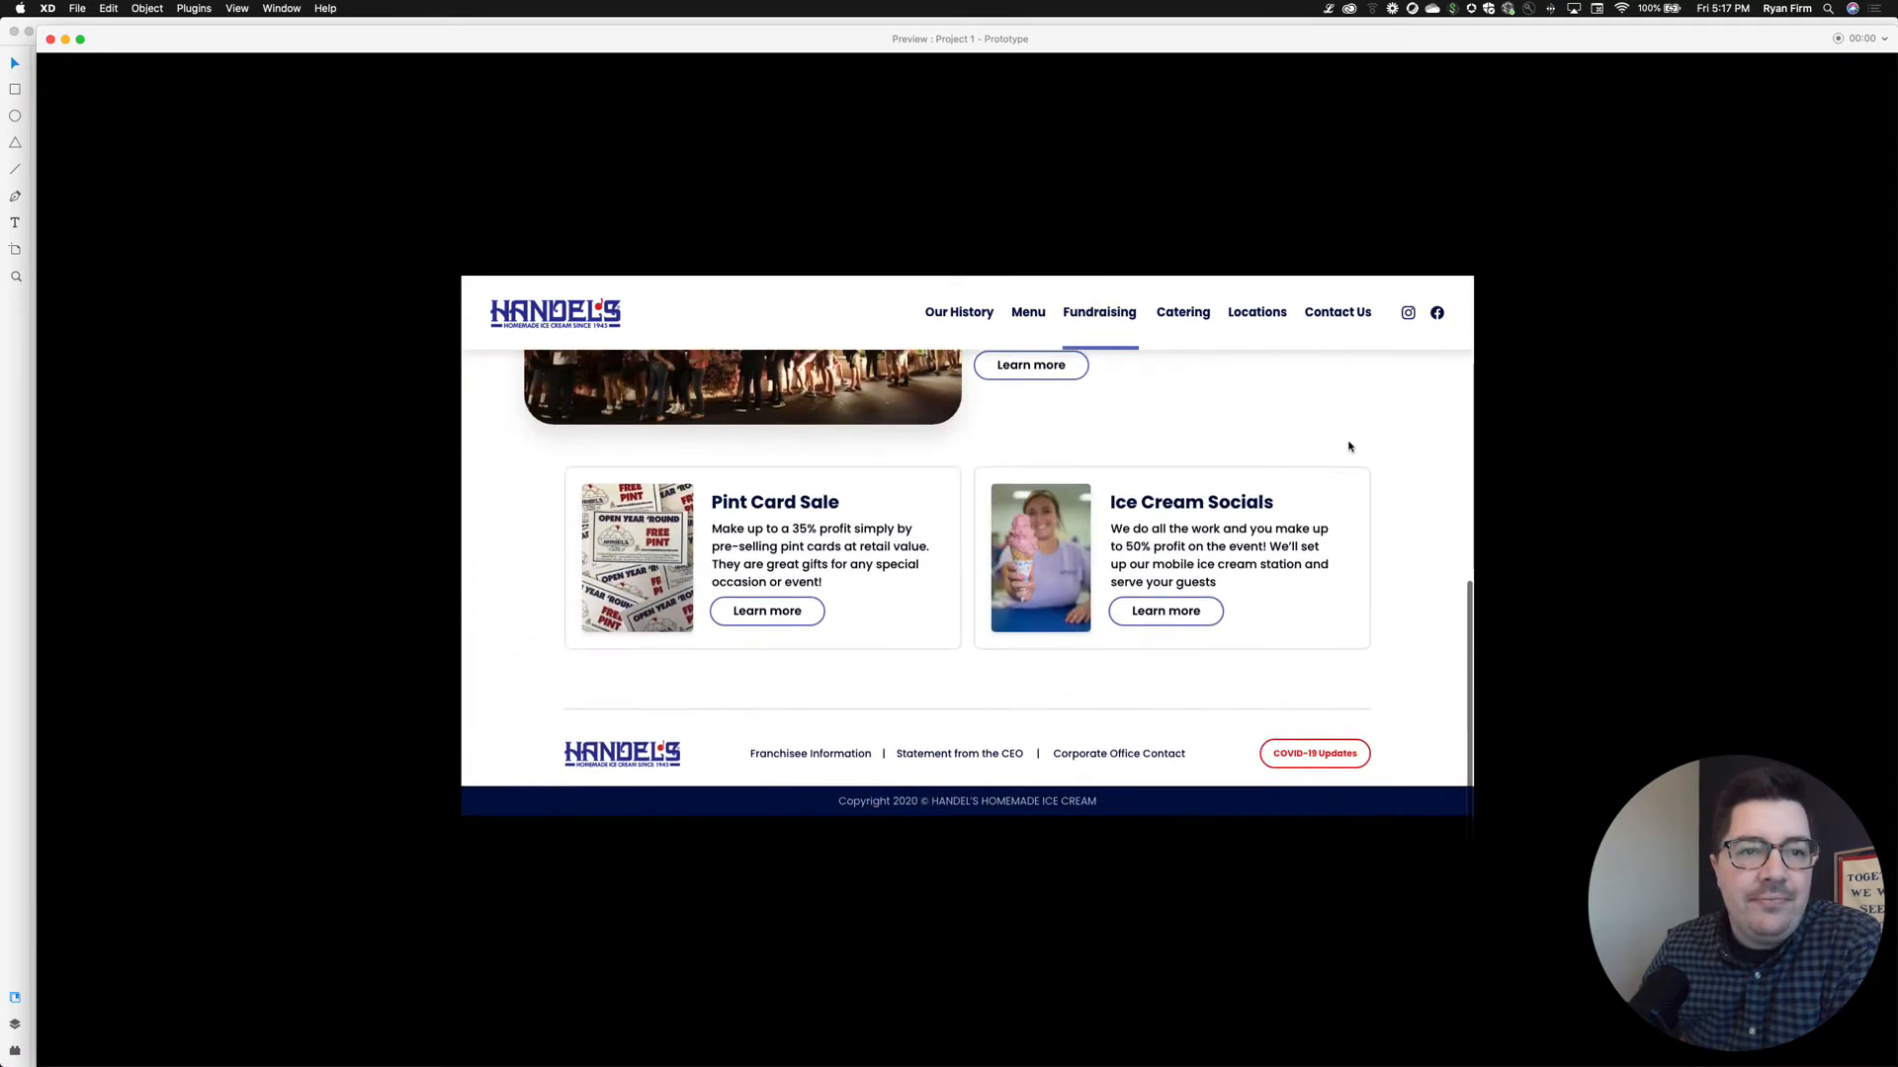
{"action": "scroll", "coordinate": [1349, 446], "scroll_direction": "up", "scroll_amount": 10}
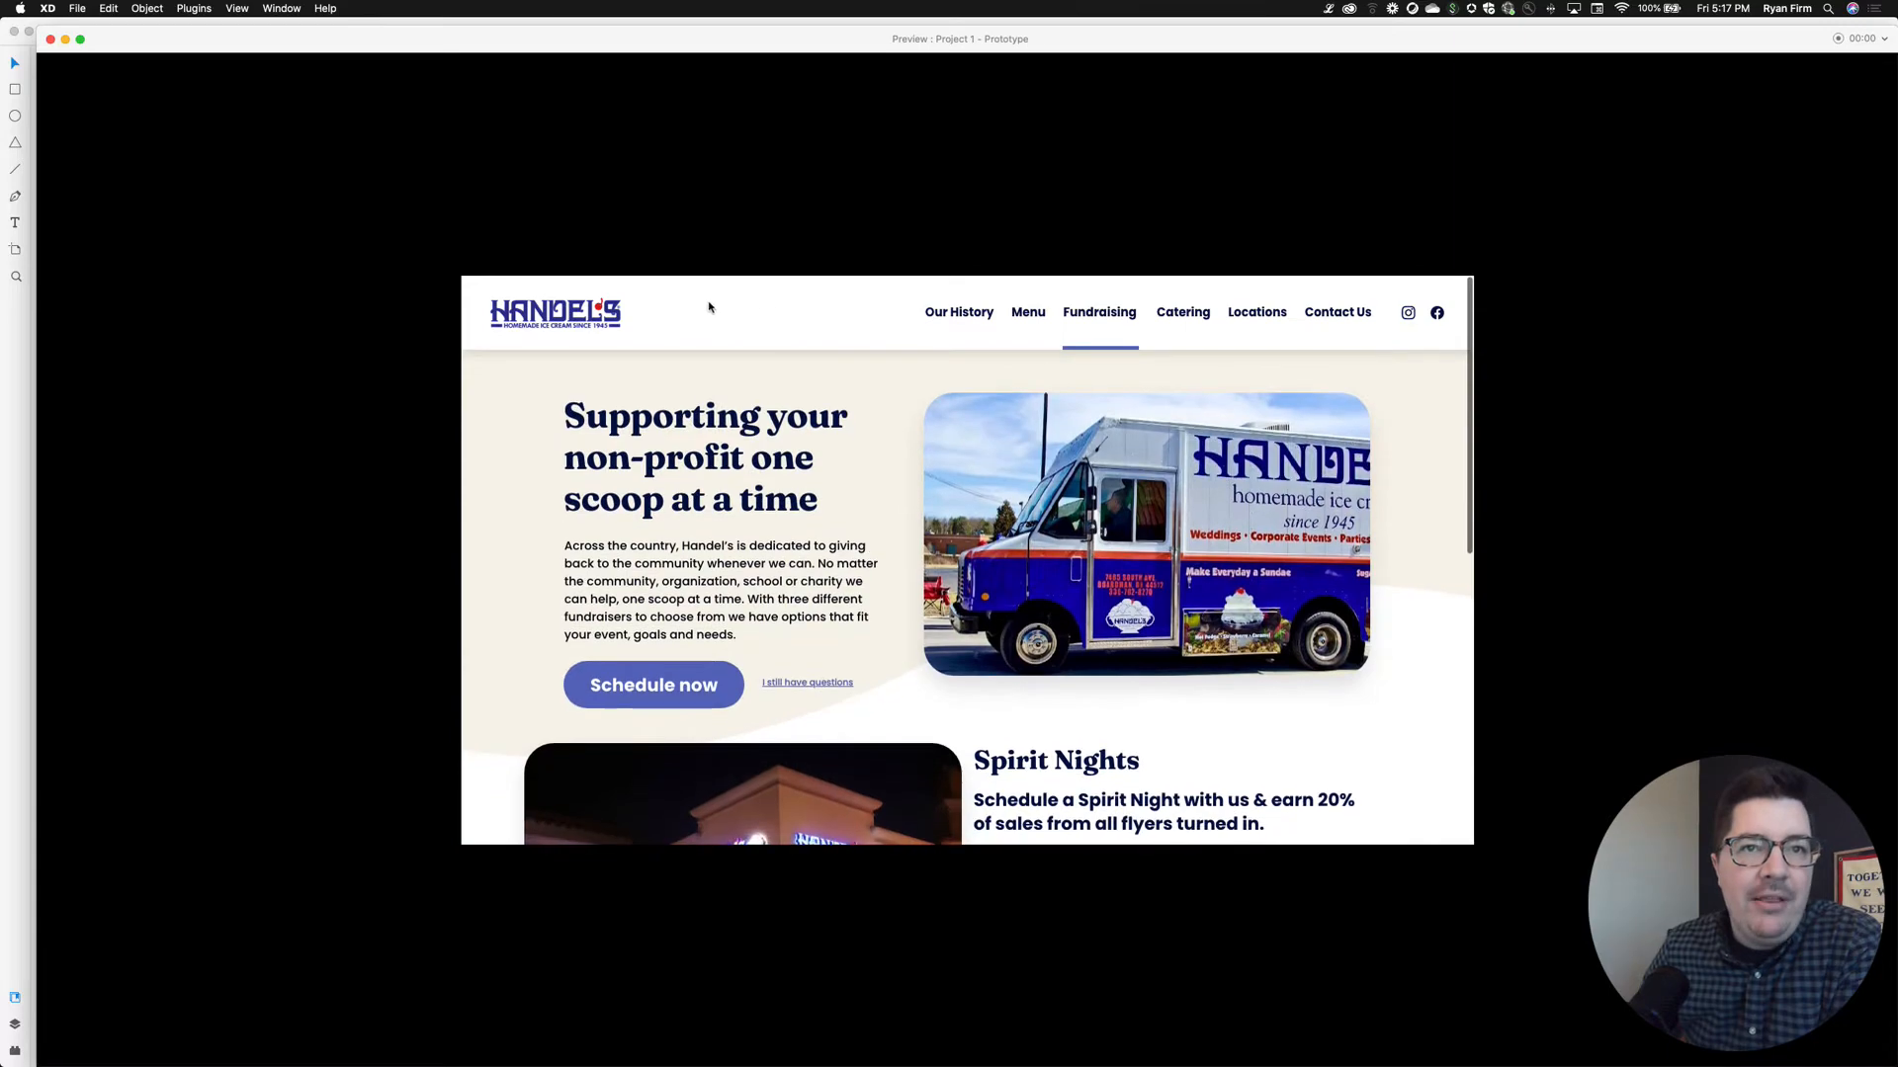
{"action": "left_click", "coordinate": [550, 318]}
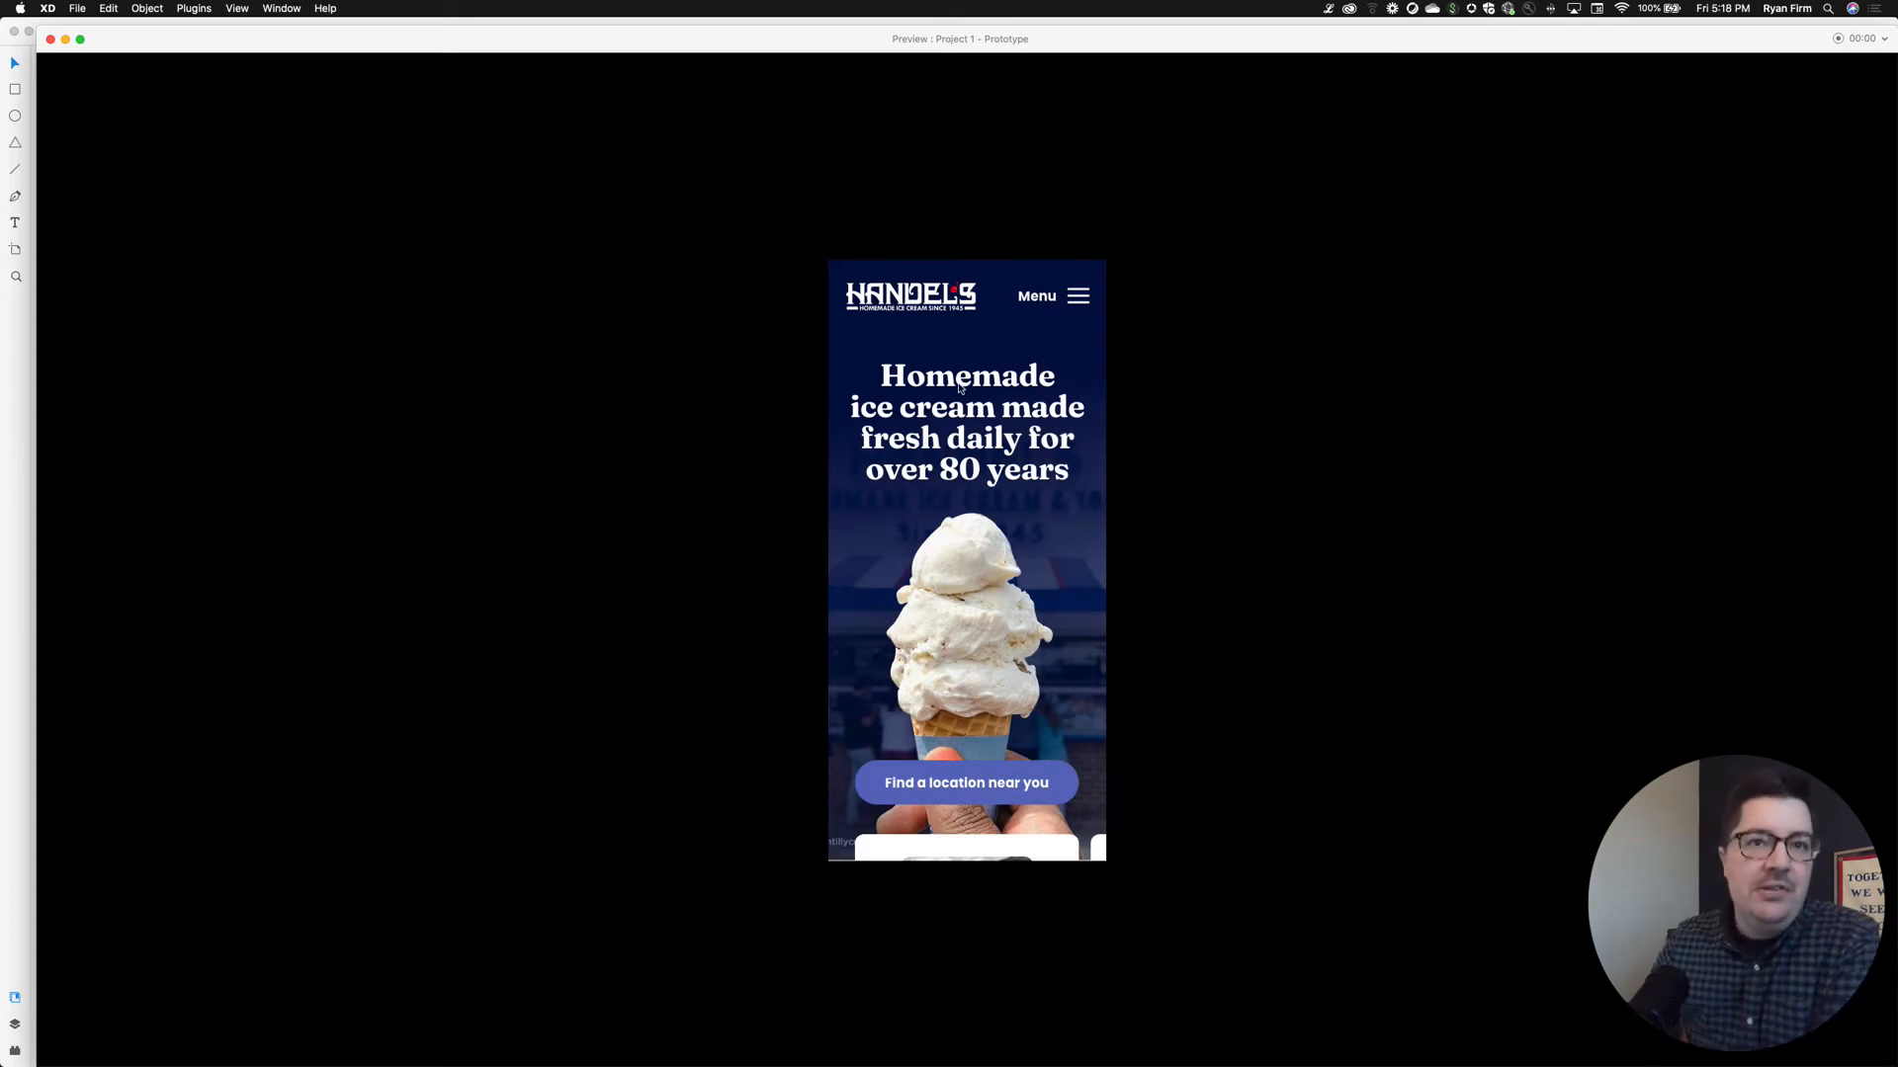
Swipe the mobile homepage card row through flavors, t-shirts and catering, then return to the top
{"action": "scroll", "coordinate": [1001, 451], "scroll_direction": "down", "scroll_amount": 10}
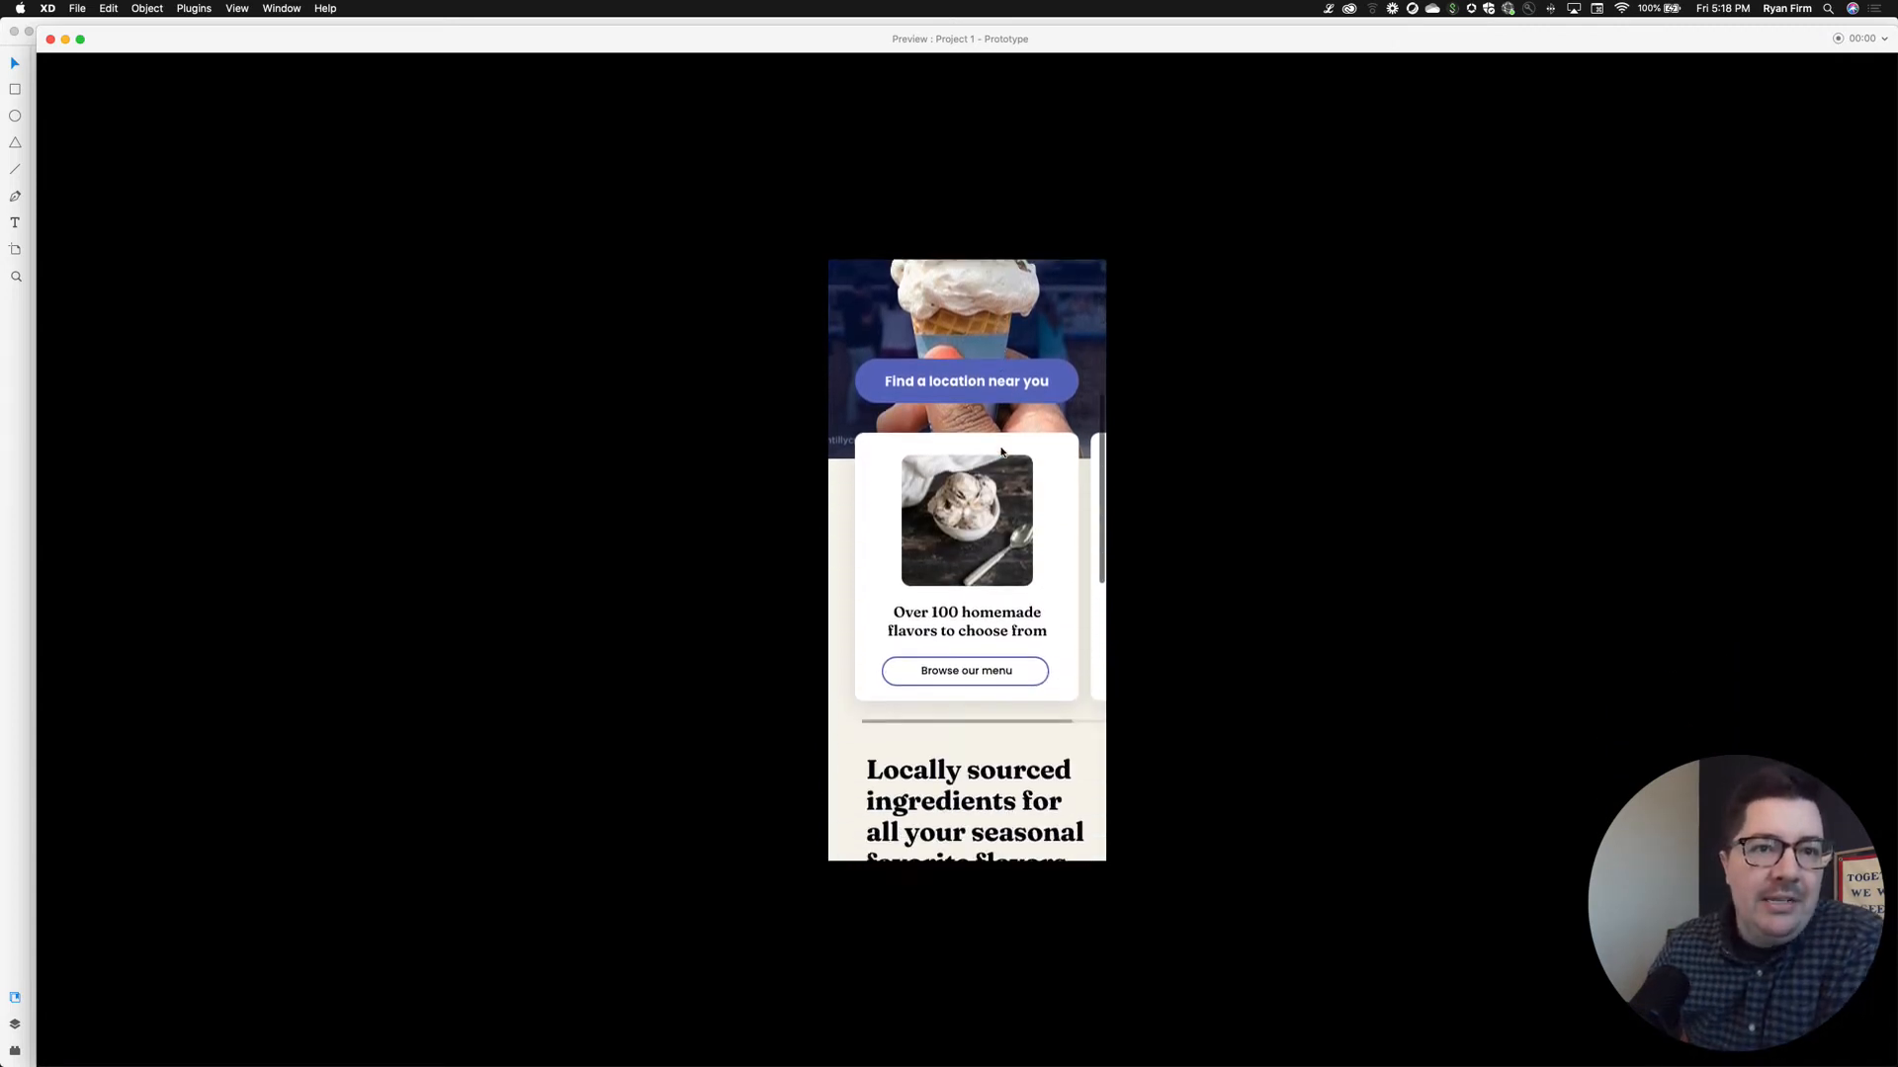
{"action": "scroll", "coordinate": [1002, 451], "scroll_direction": "down", "scroll_amount": 10}
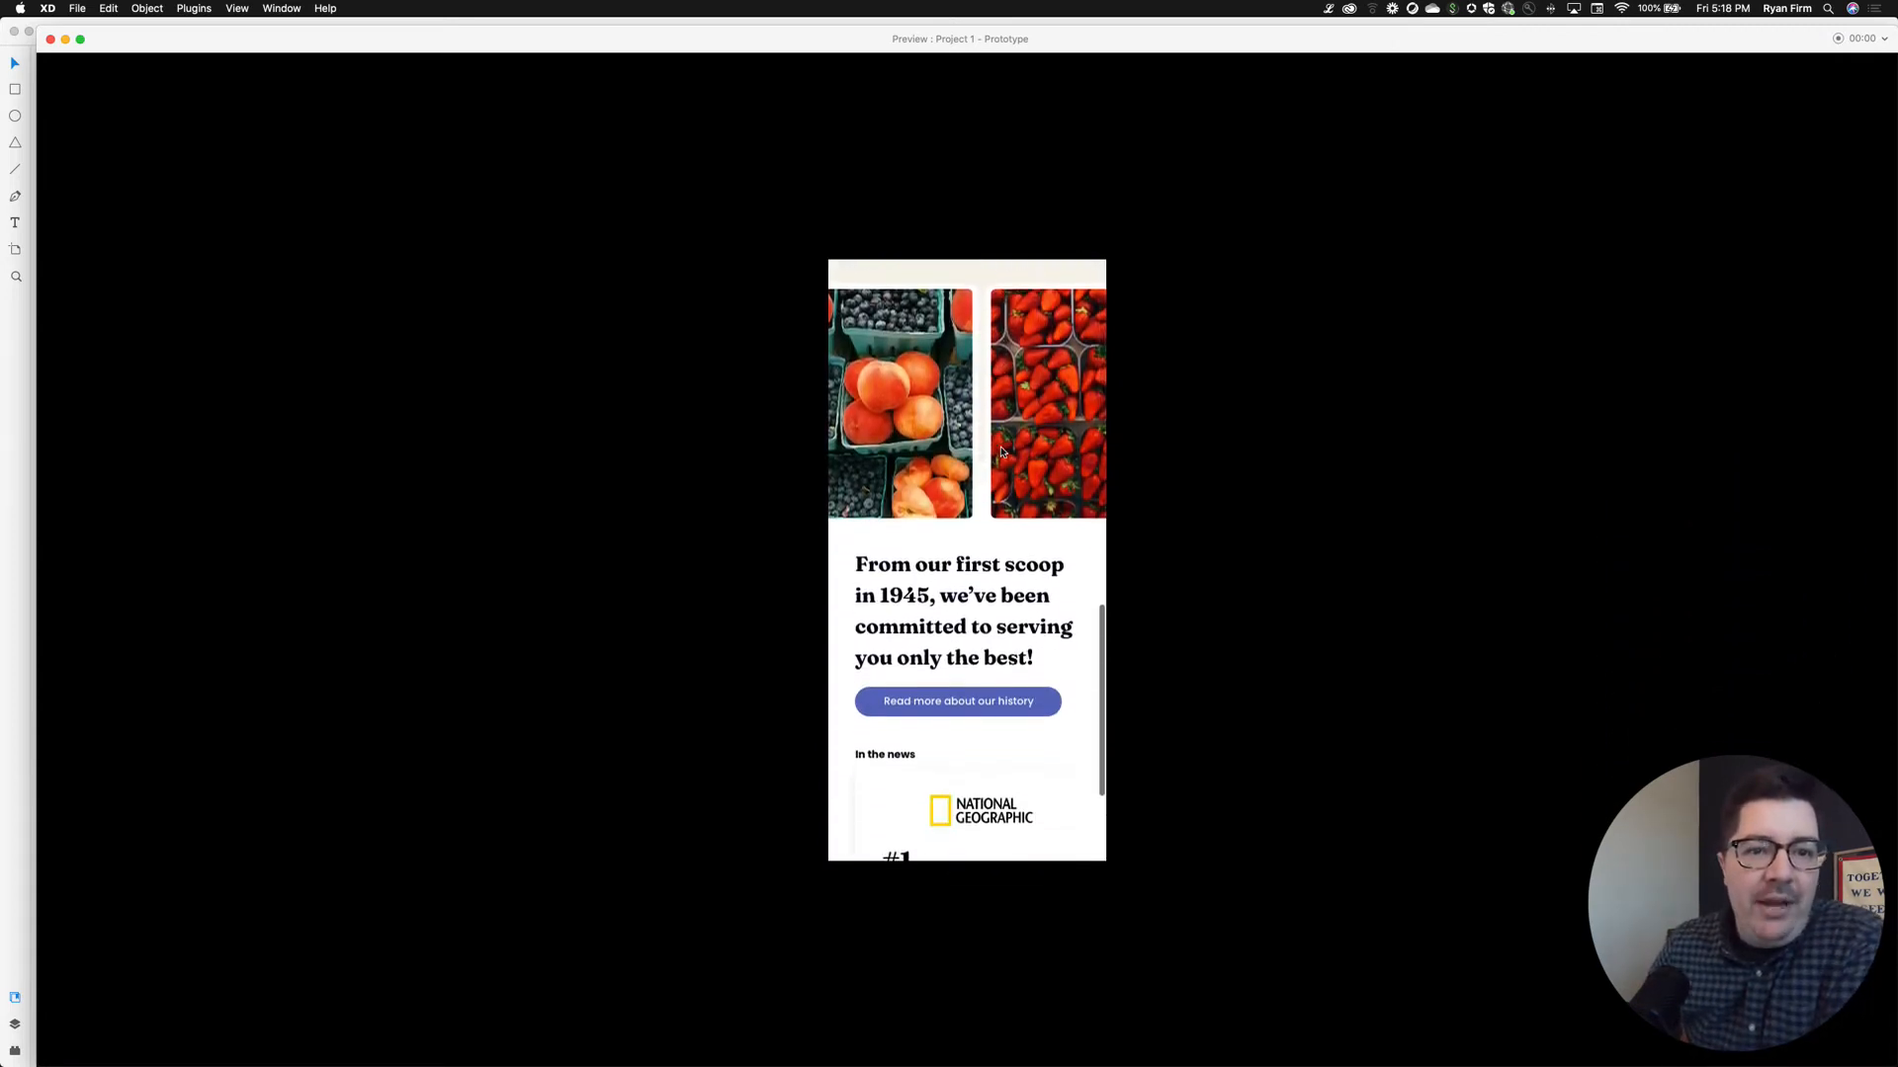
{"action": "scroll", "coordinate": [1001, 450], "scroll_direction": "up", "scroll_amount": 20}
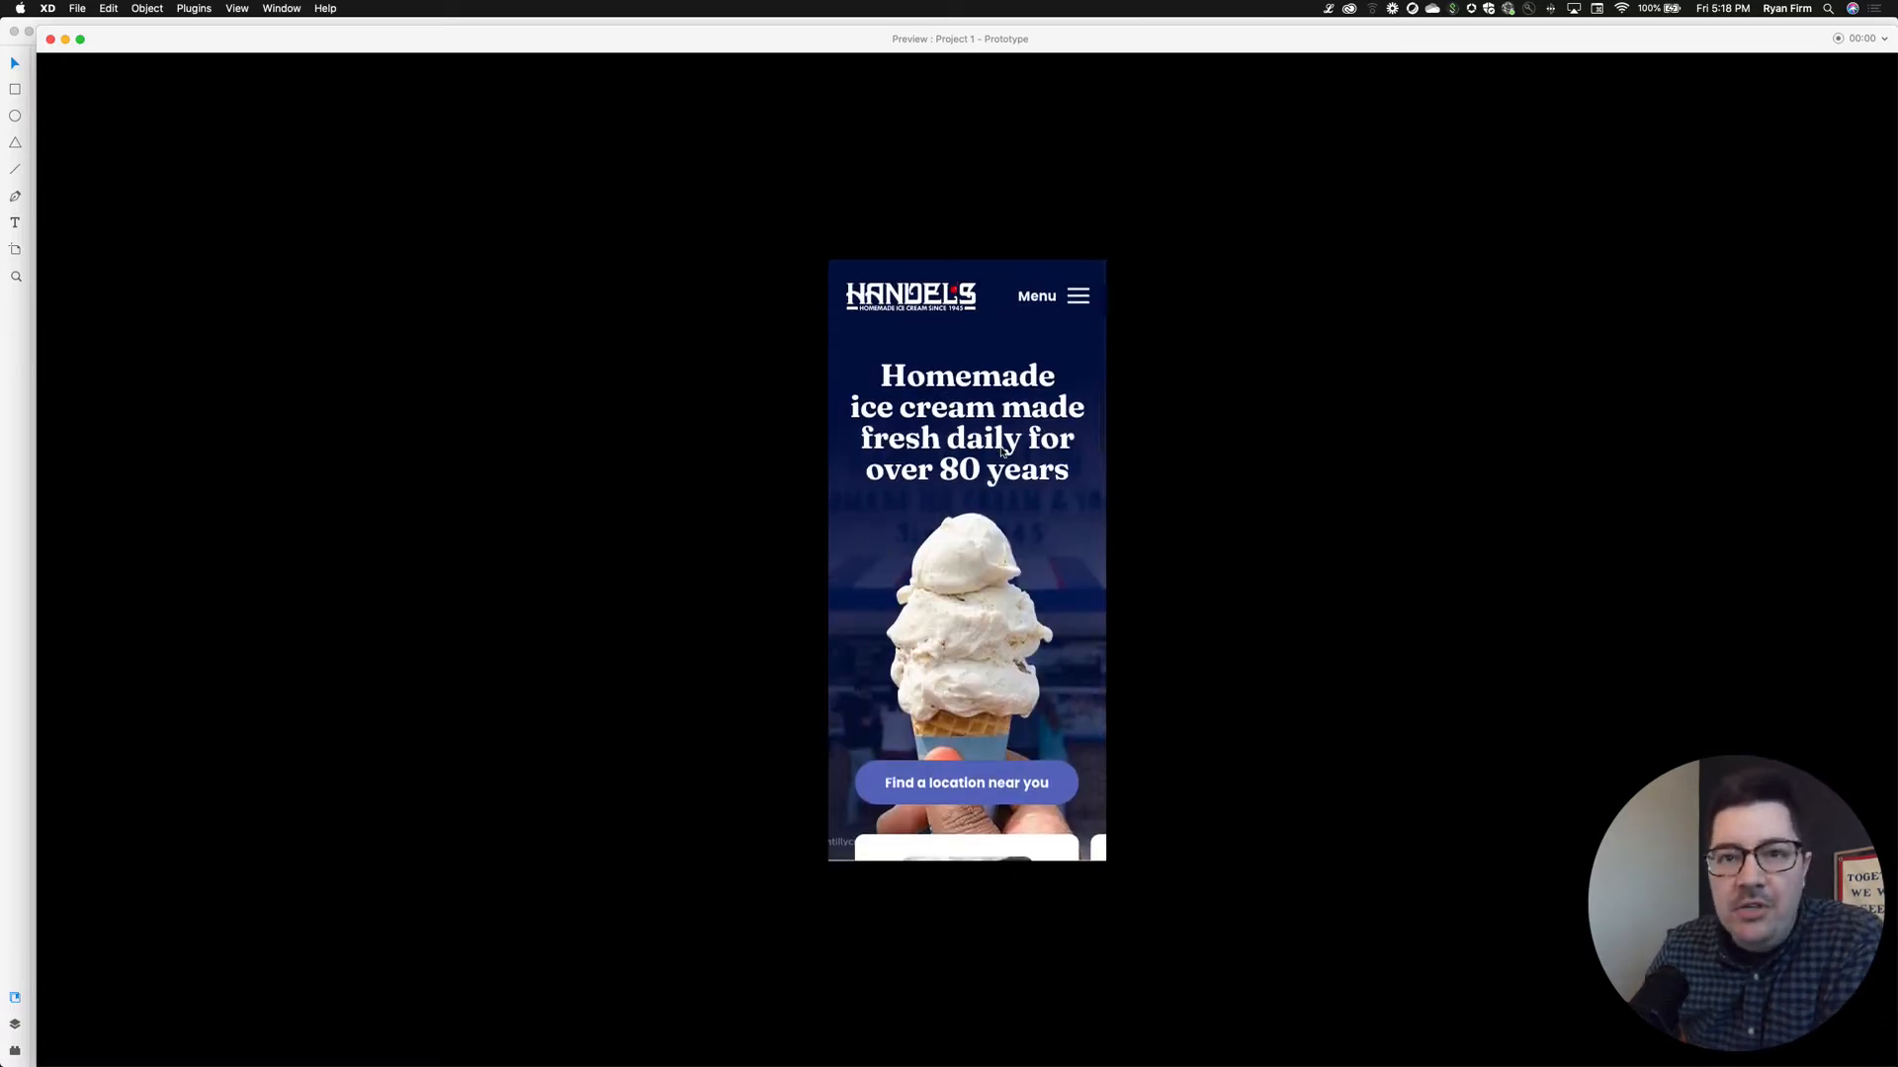
{"action": "scroll", "coordinate": [1001, 450], "scroll_direction": "down", "scroll_amount": 5}
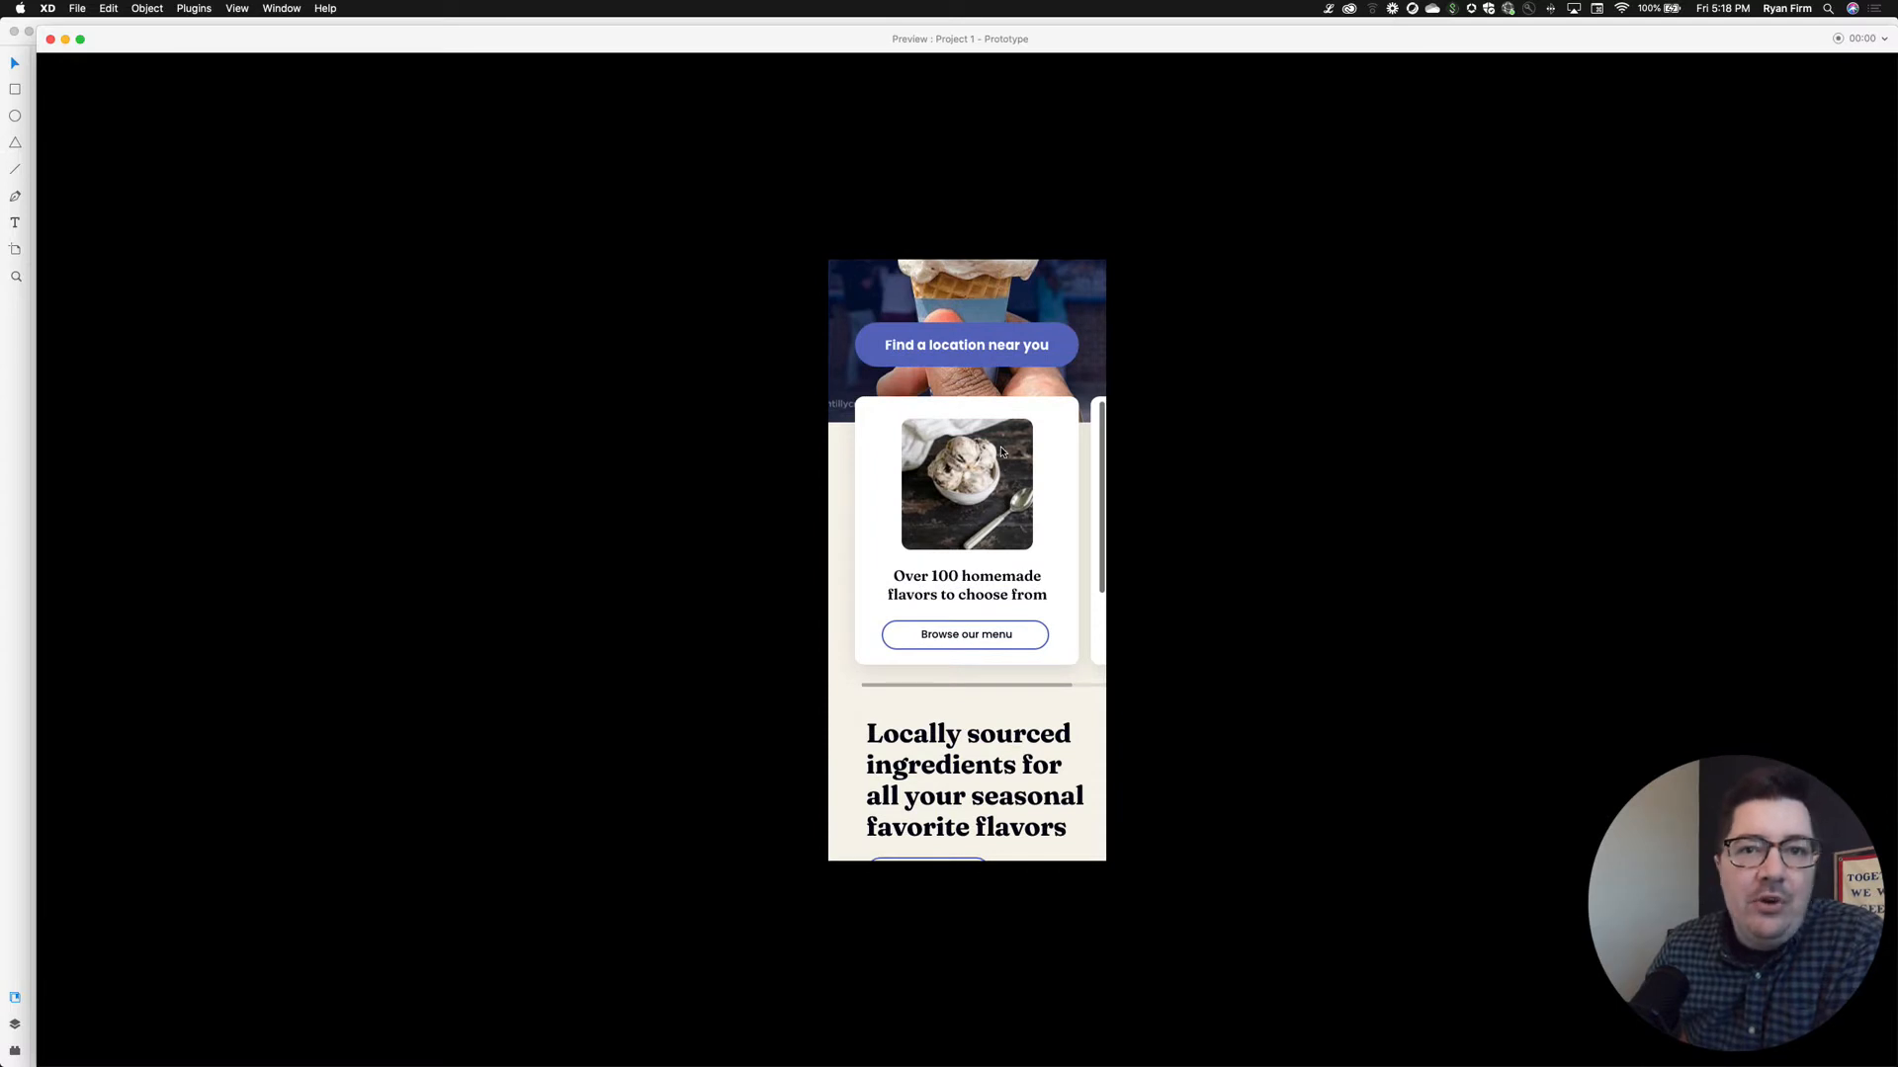
{"action": "scroll", "coordinate": [1001, 451], "scroll_direction": "right", "scroll_amount": 5}
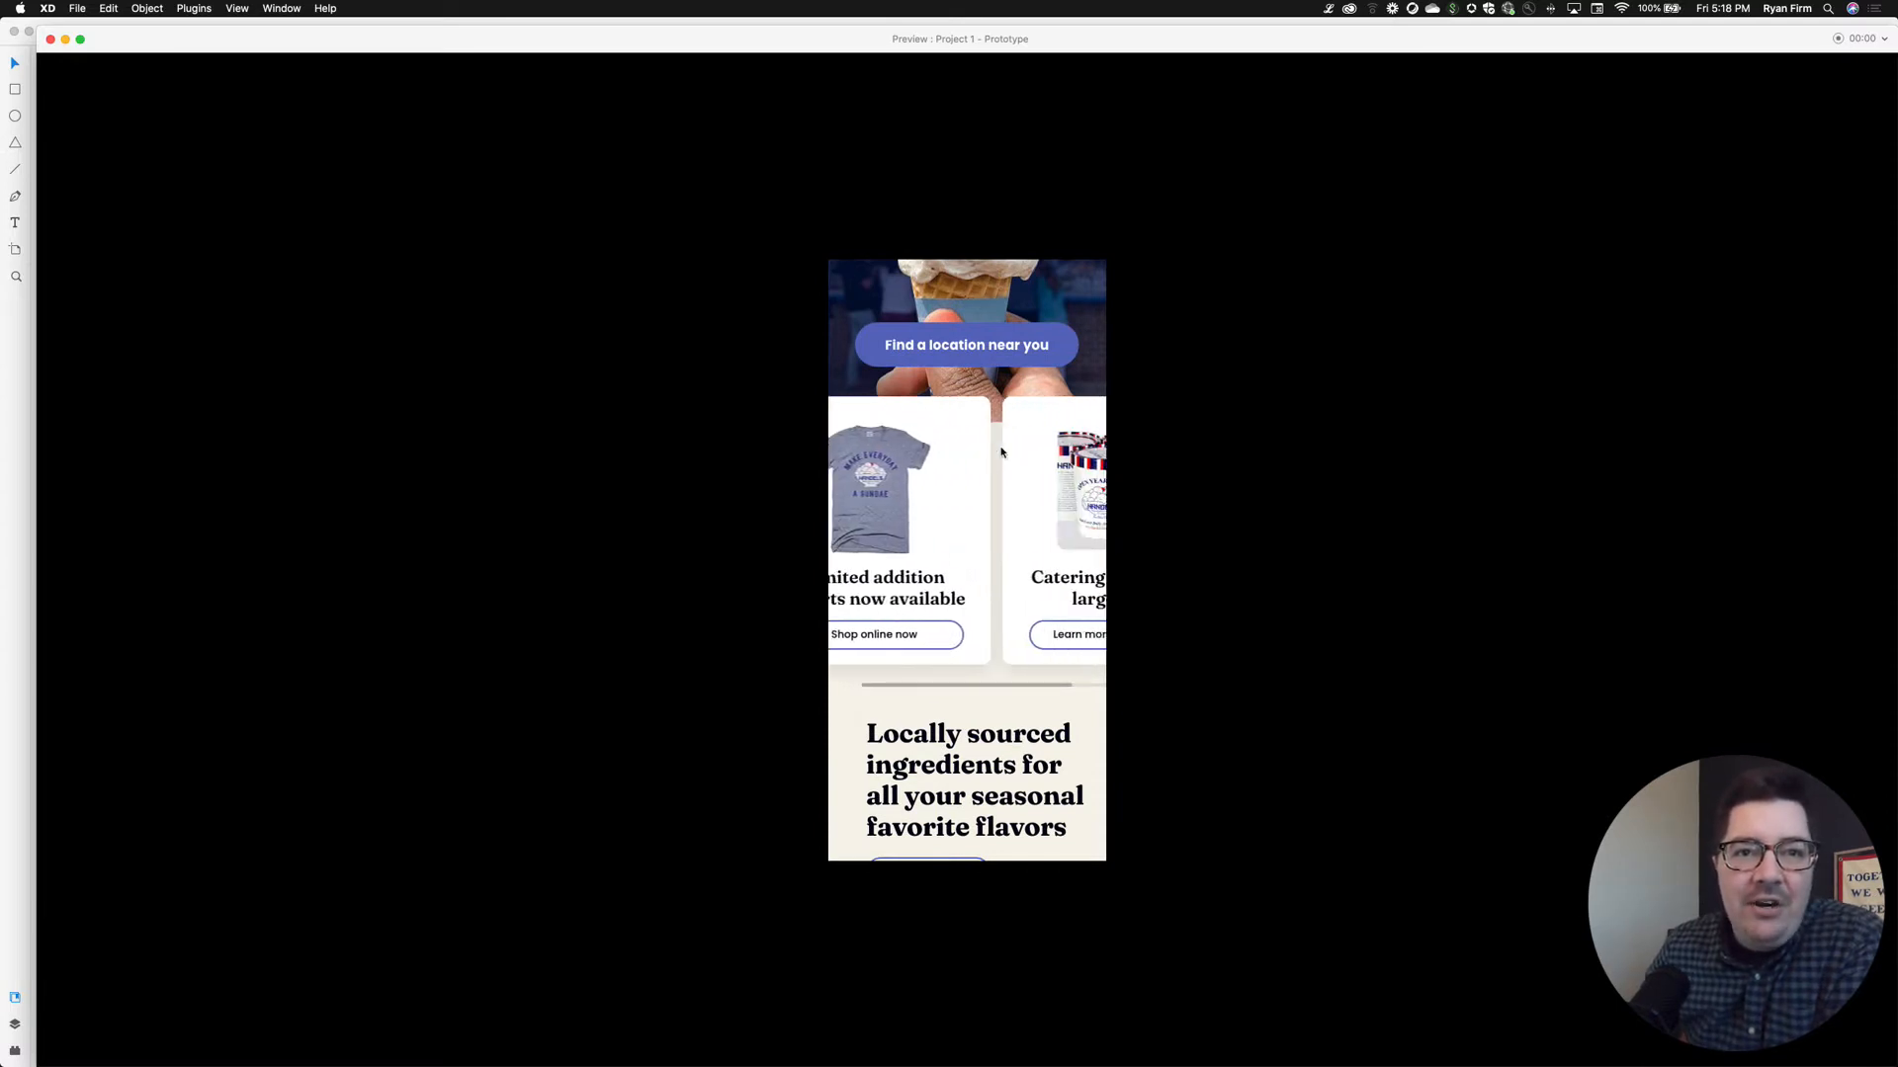
{"action": "scroll", "coordinate": [1002, 451], "scroll_direction": "right", "scroll_amount": 3}
{"action": "scroll", "coordinate": [1001, 451], "scroll_direction": "left", "scroll_amount": 5}
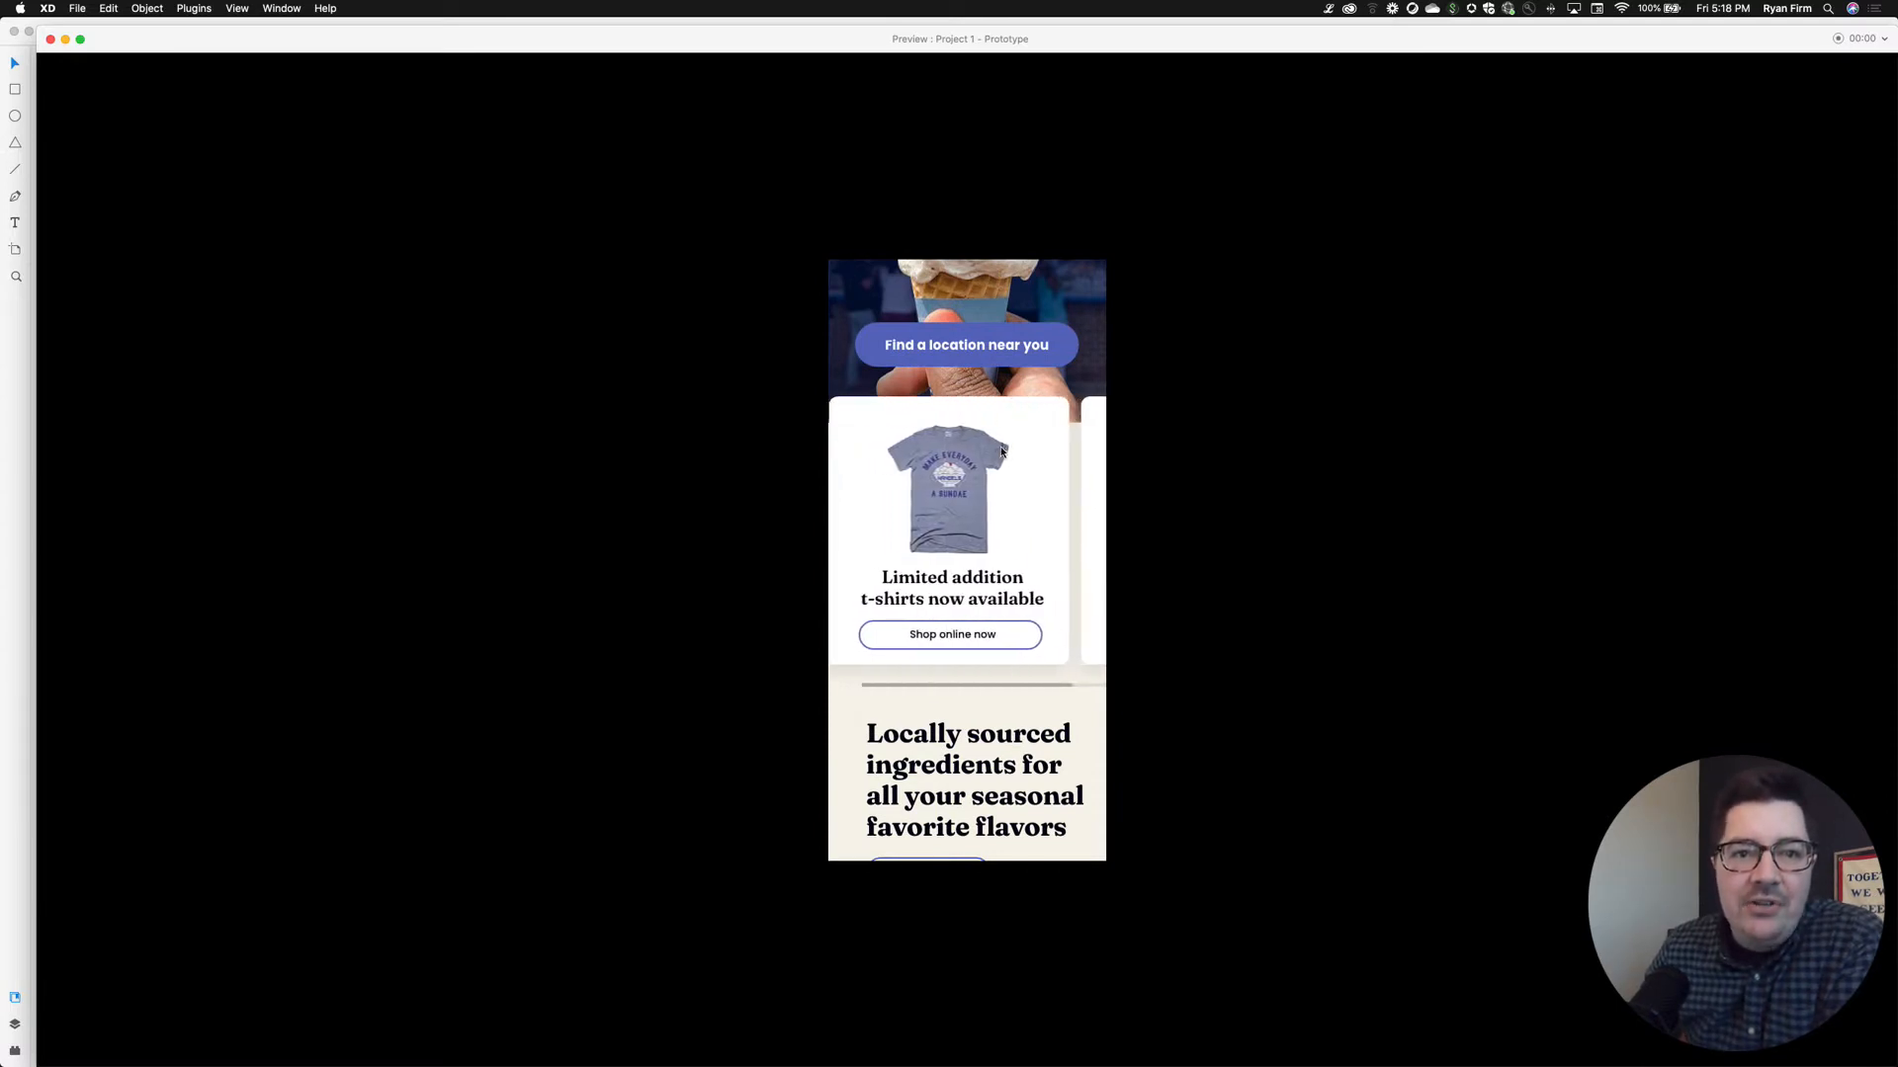
{"action": "scroll", "coordinate": [1001, 450], "scroll_direction": "left", "scroll_amount": 3}
{"action": "scroll", "coordinate": [1001, 450], "scroll_direction": "right", "scroll_amount": 2}
{"action": "scroll", "coordinate": [1001, 450], "scroll_direction": "left", "scroll_amount": 2}
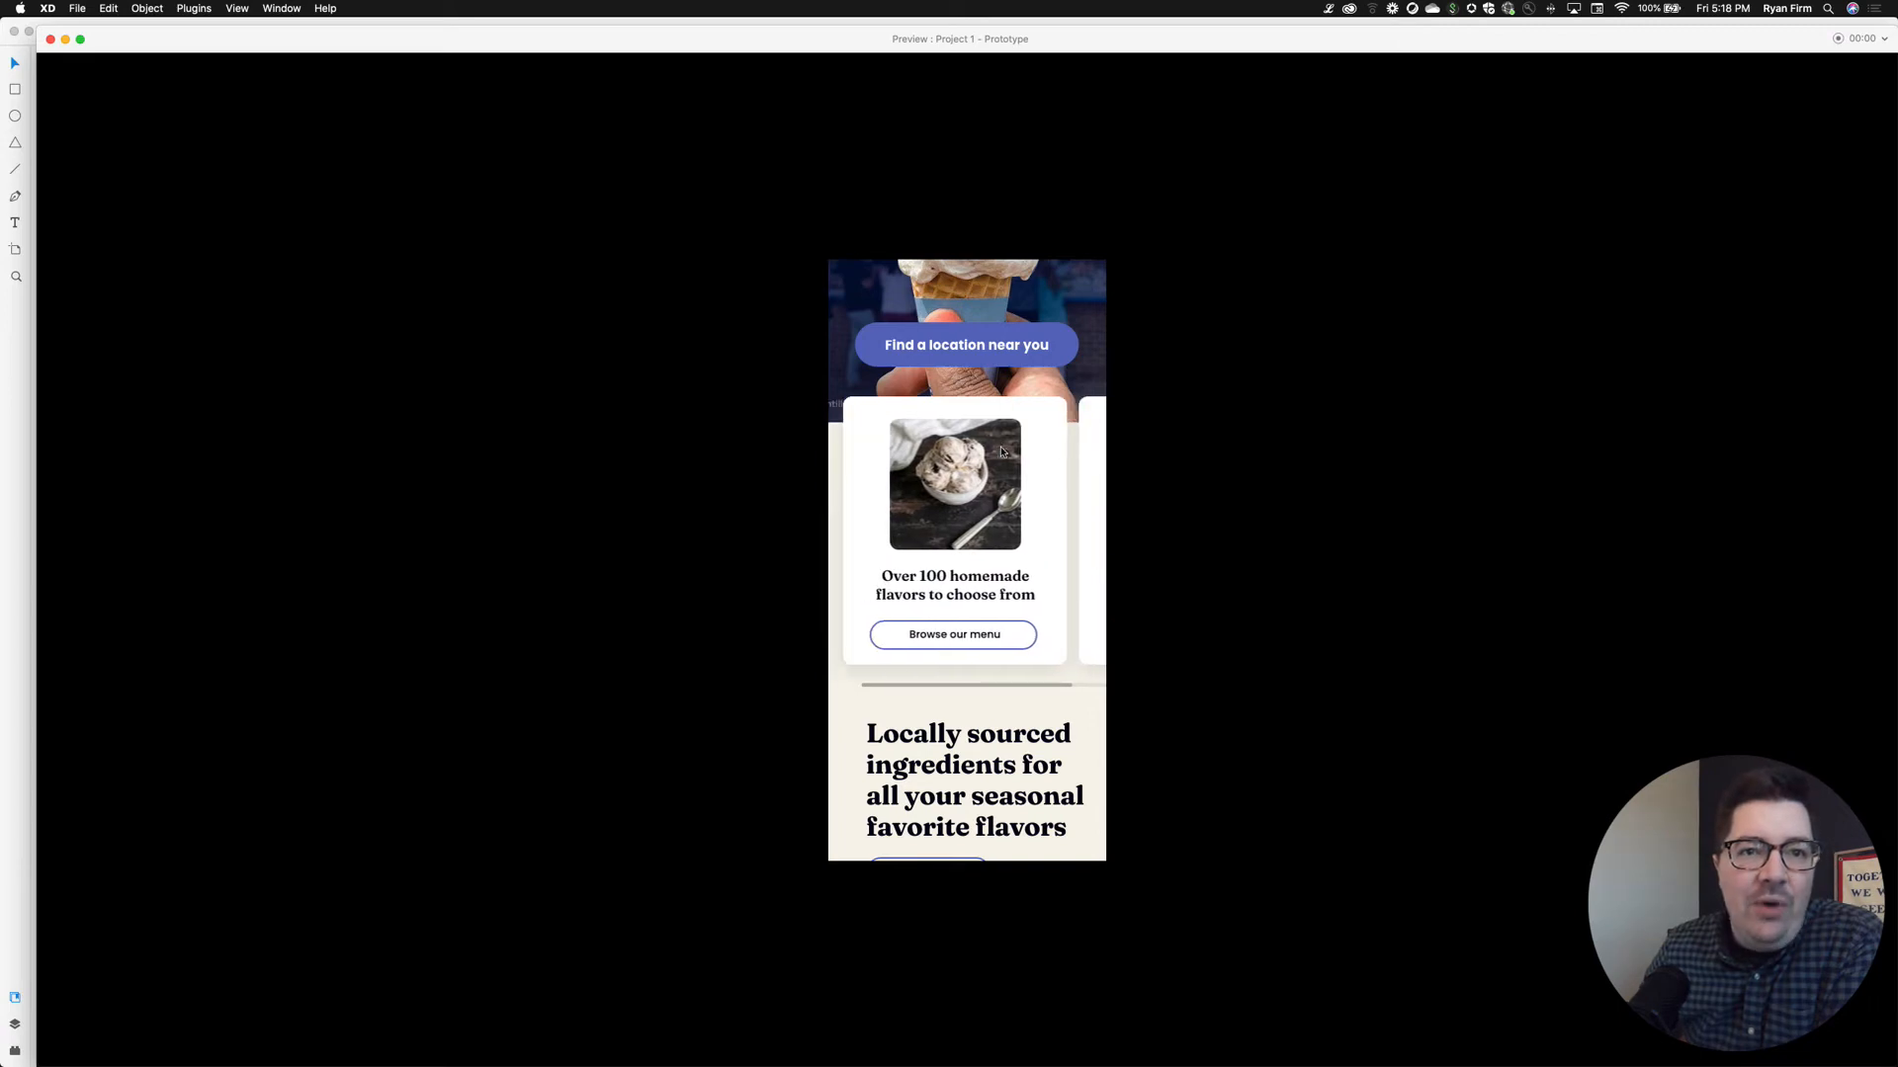
{"action": "scroll", "coordinate": [1014, 362], "scroll_direction": "up", "scroll_amount": 8}
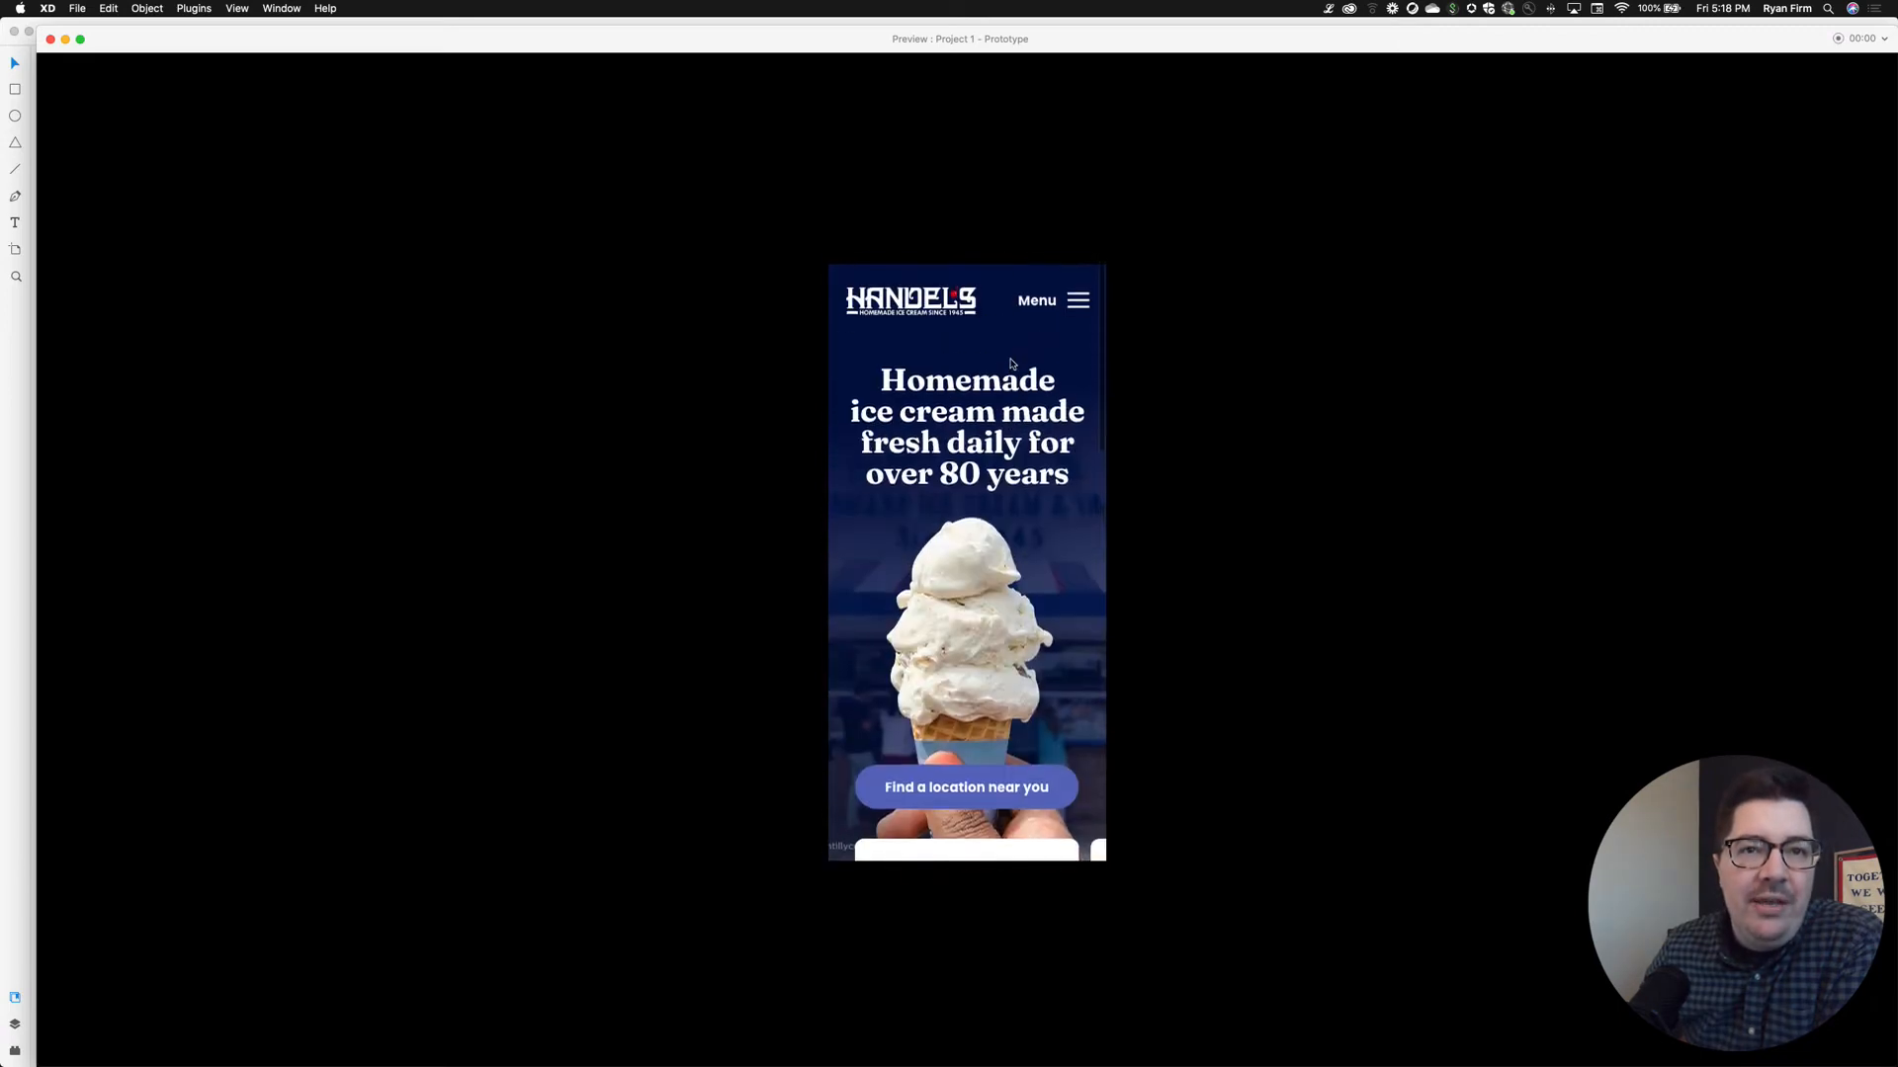
Go to the Menu page through the hamburger menu and browse its flavors
{"action": "left_click", "coordinate": [1079, 298]}
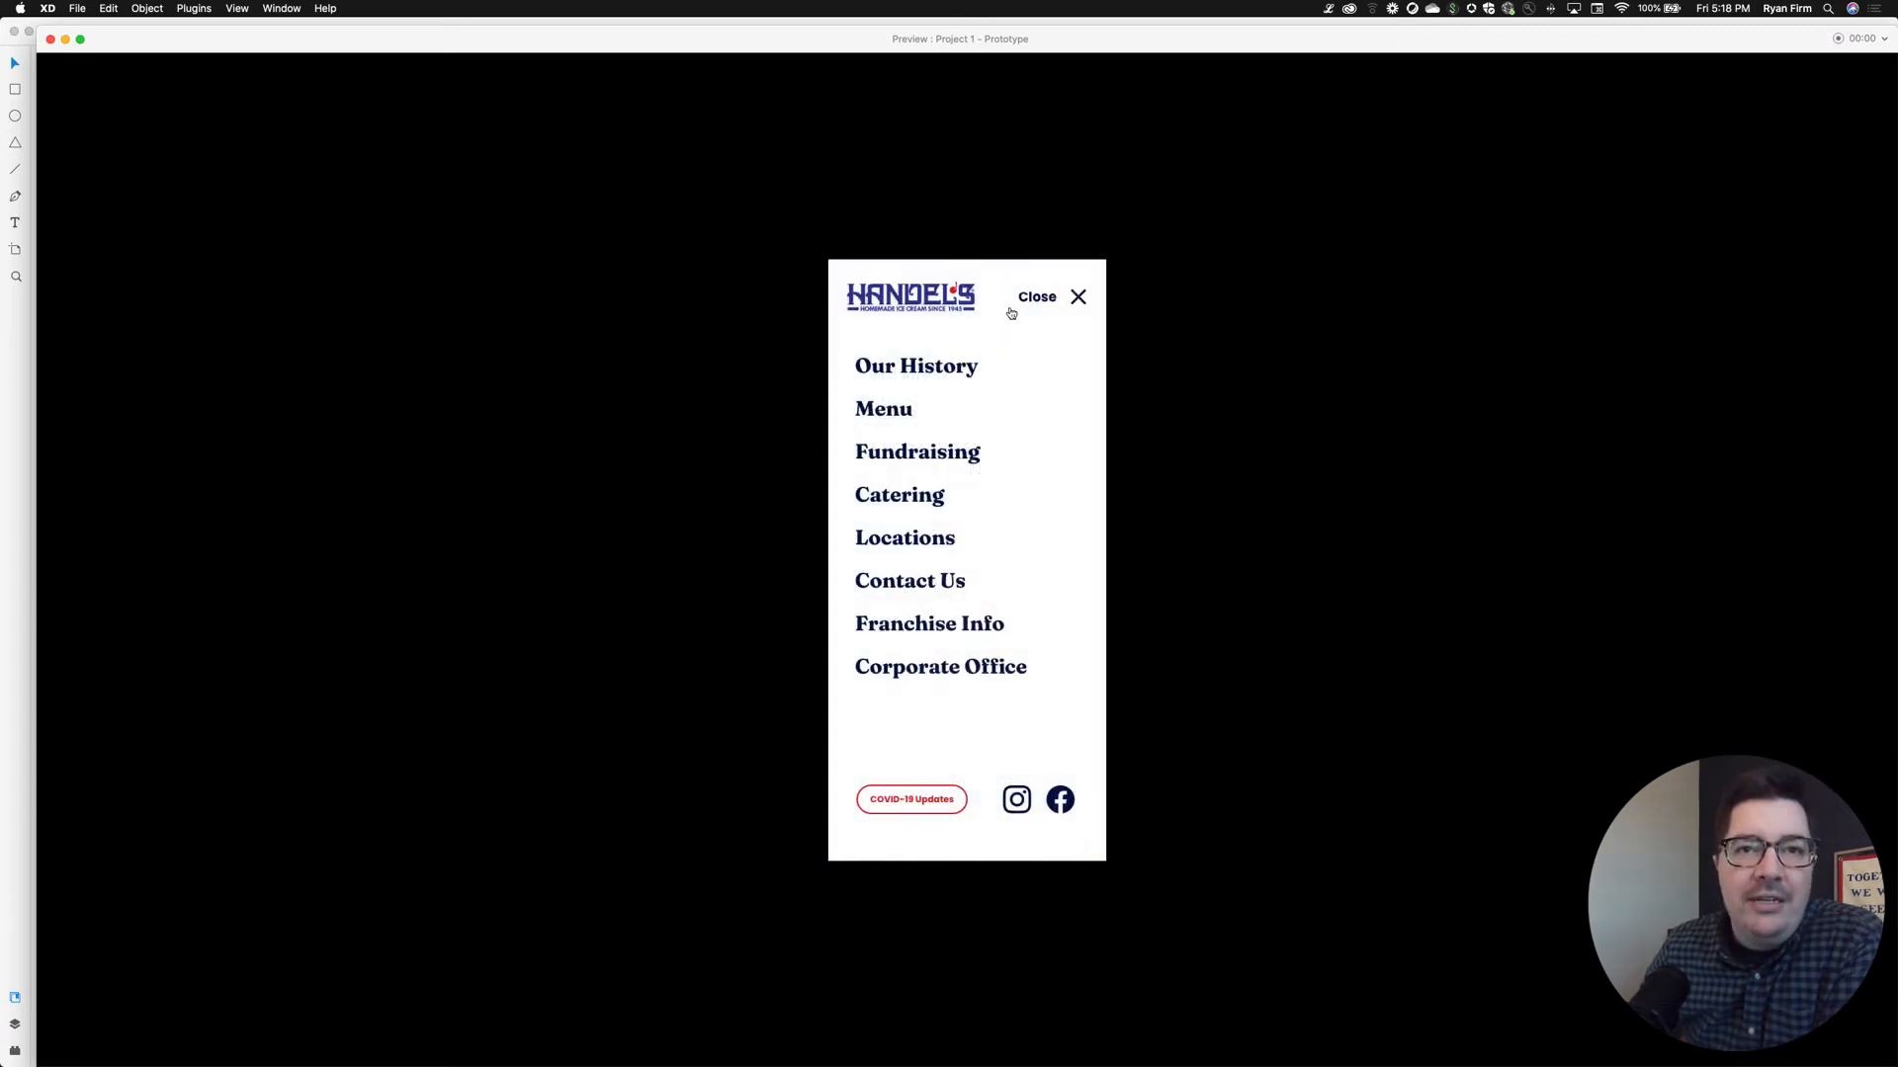
{"action": "left_click", "coordinate": [901, 416]}
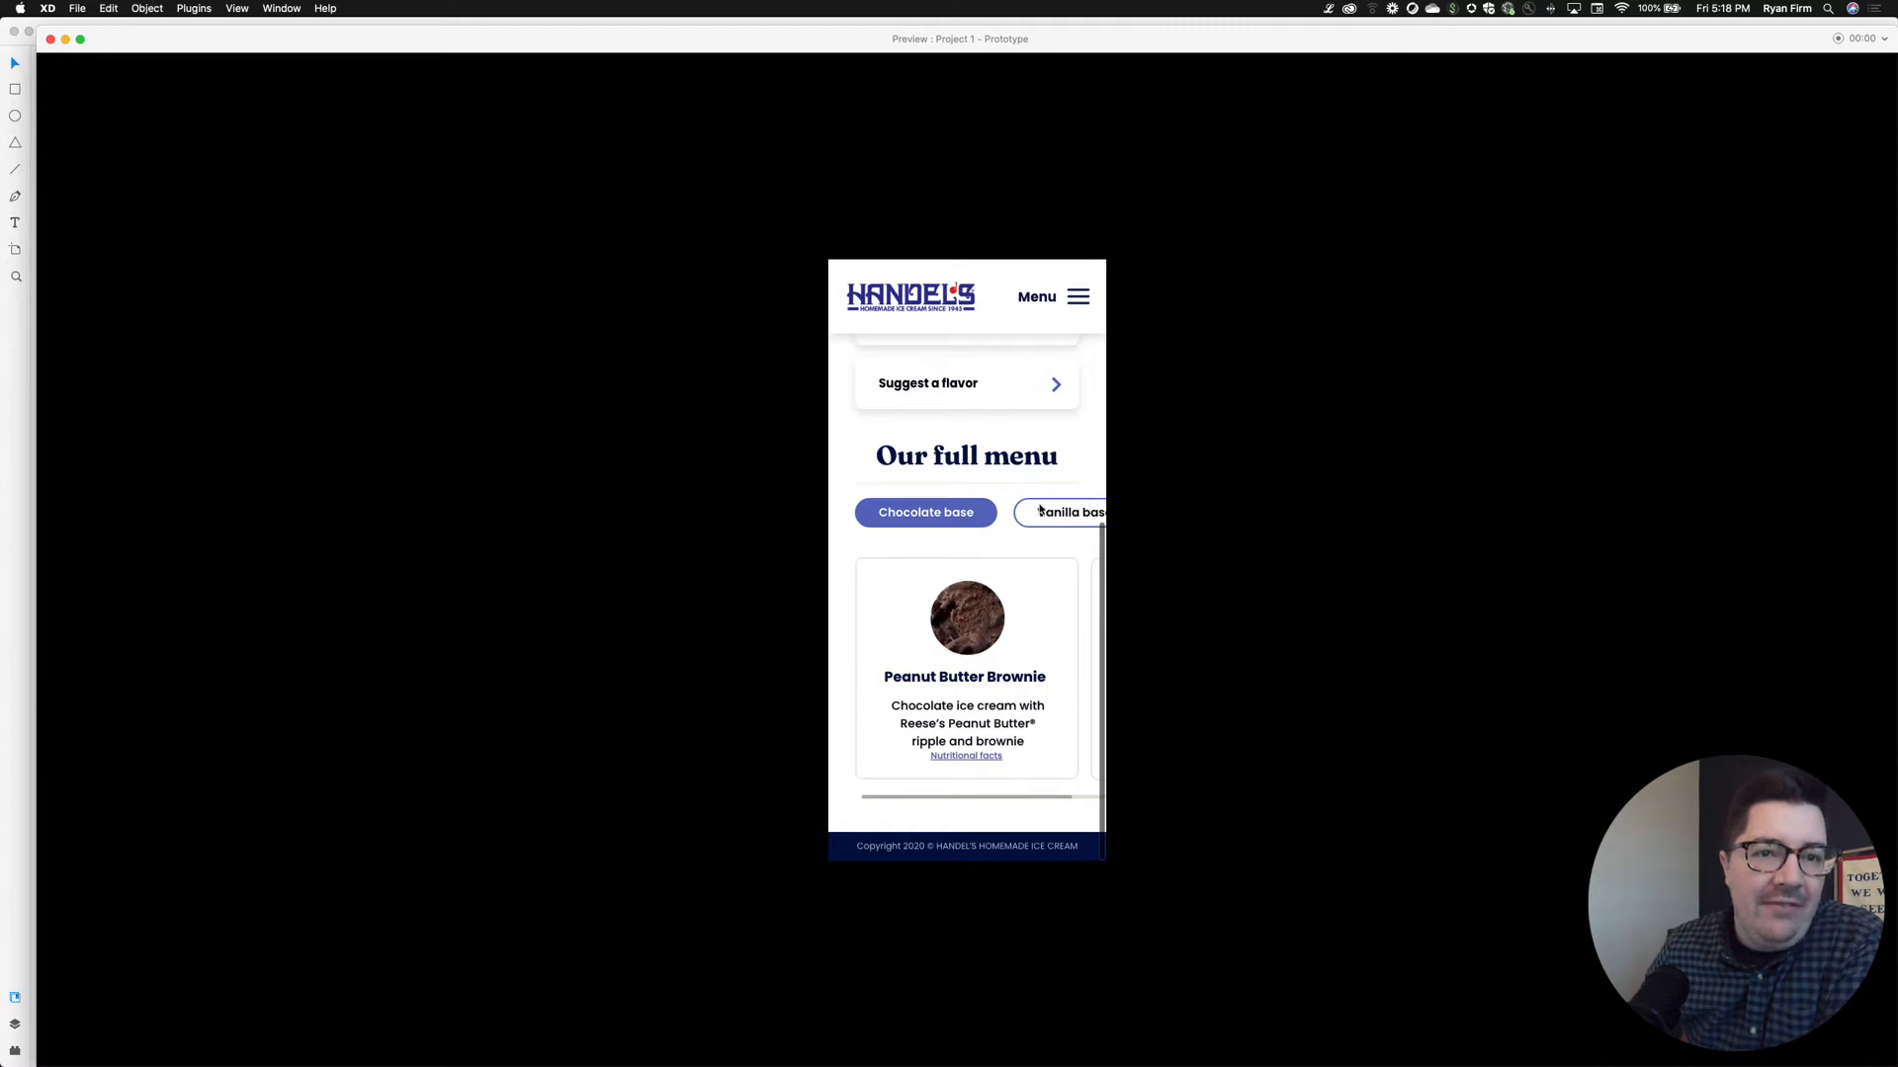
{"action": "scroll", "coordinate": [1037, 511], "scroll_direction": "right", "scroll_amount": 5}
{"action": "scroll", "coordinate": [1040, 511], "scroll_direction": "left", "scroll_amount": 5}
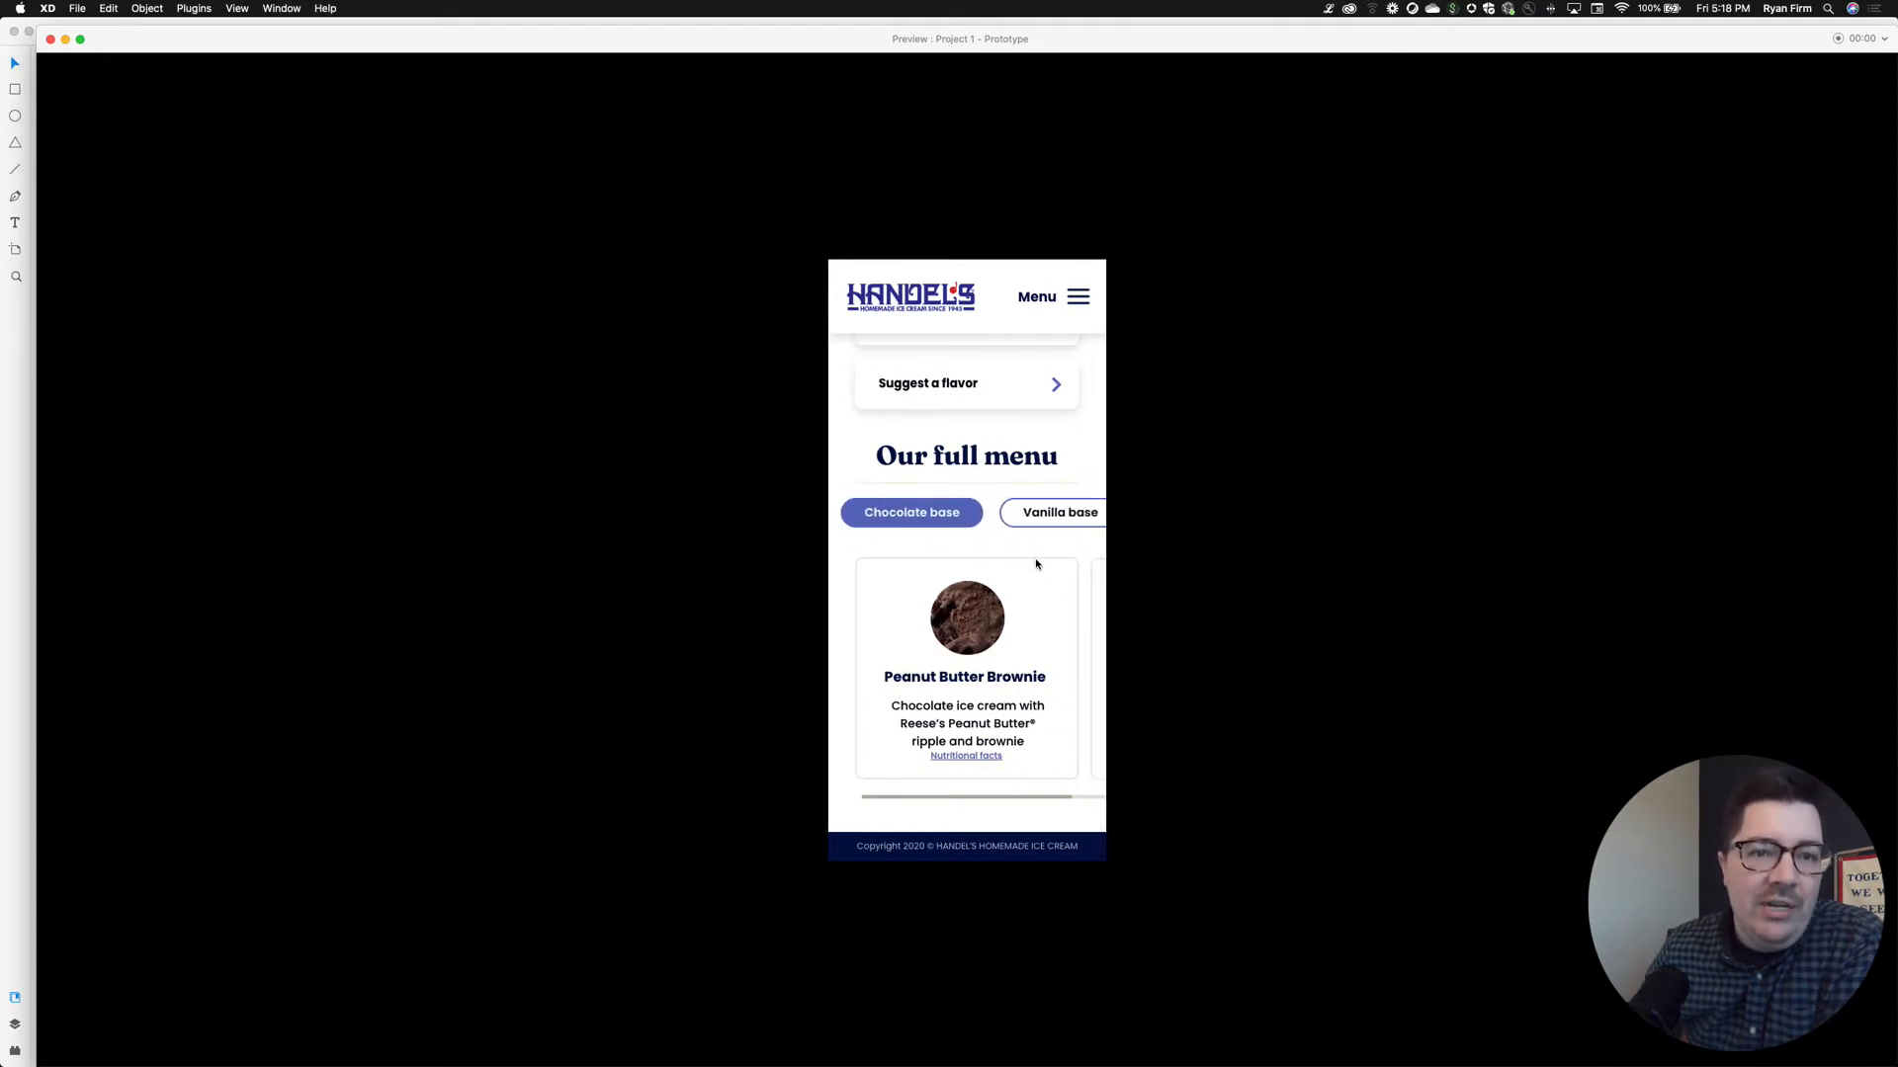
{"action": "scroll", "coordinate": [1036, 593], "scroll_direction": "right", "scroll_amount": 5}
{"action": "scroll", "coordinate": [1035, 593], "scroll_direction": "right", "scroll_amount": 10}
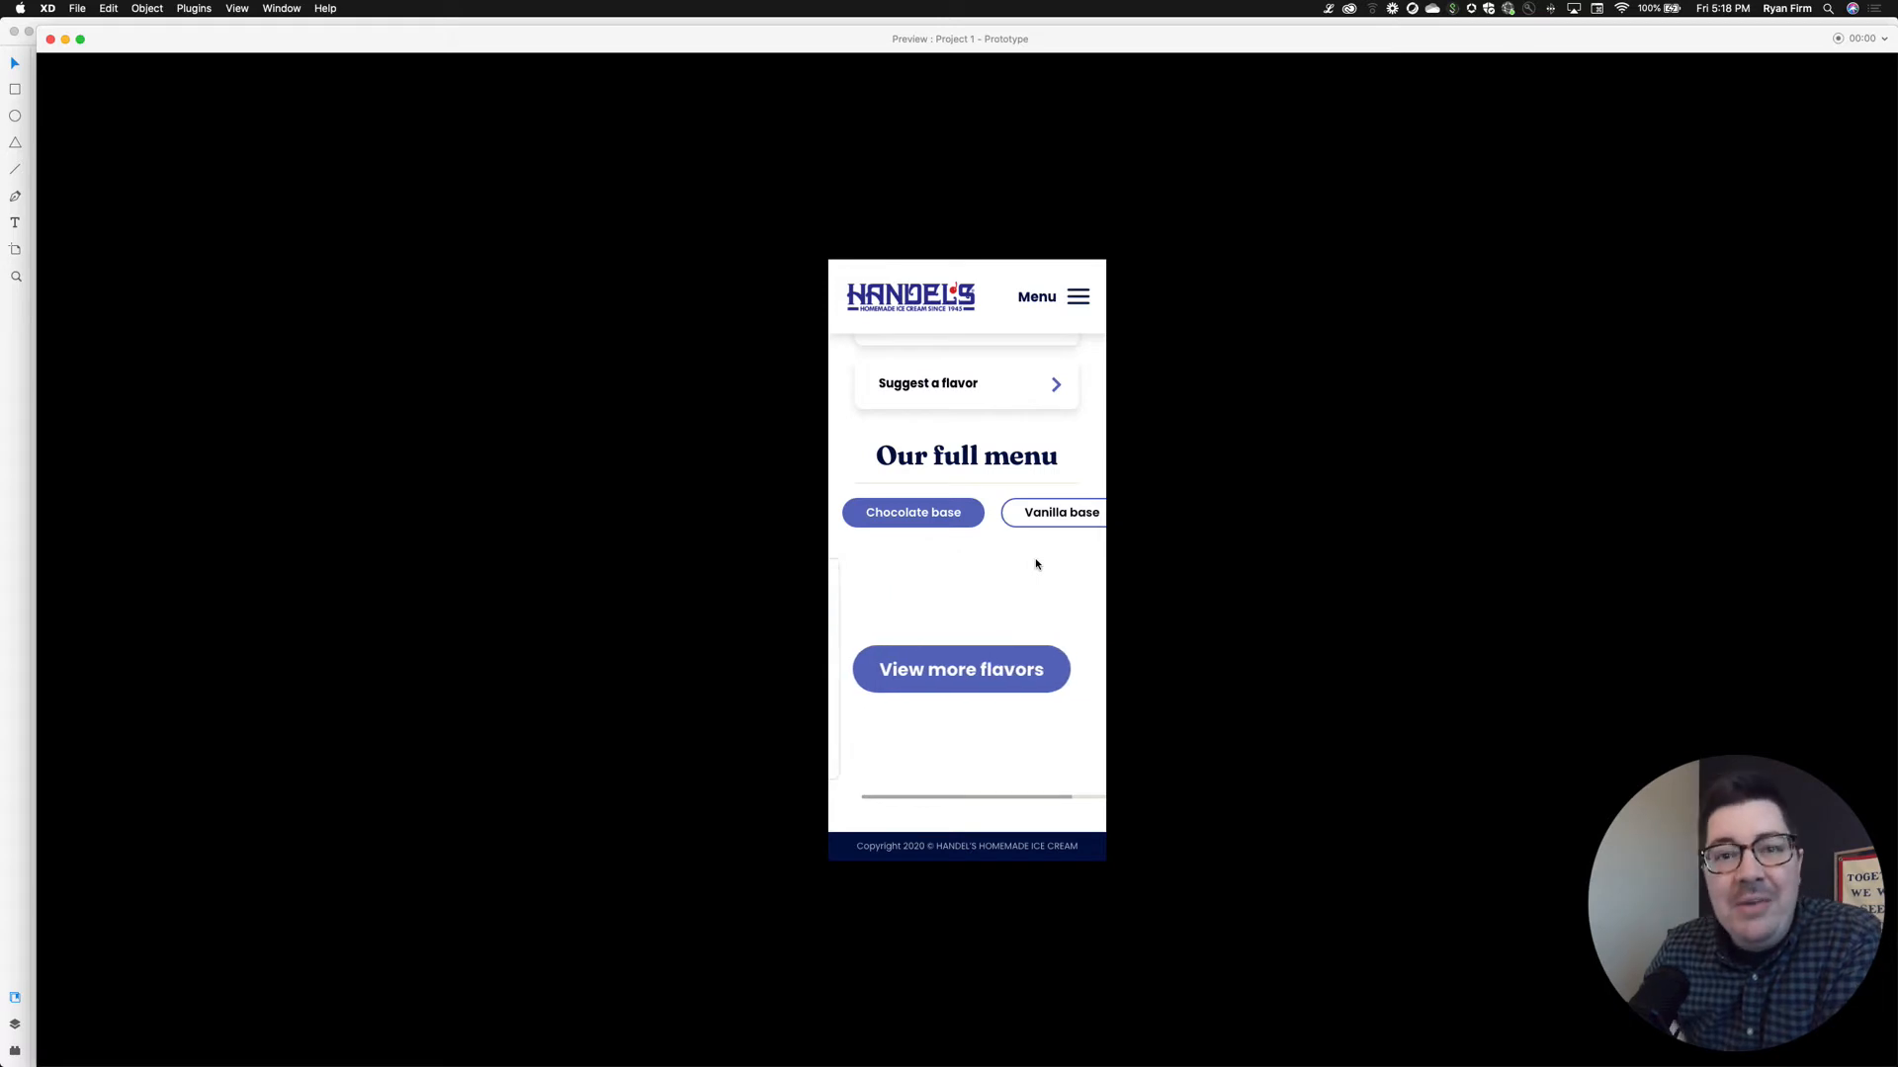
{"action": "scroll", "coordinate": [1036, 564], "scroll_direction": "left", "scroll_amount": 10}
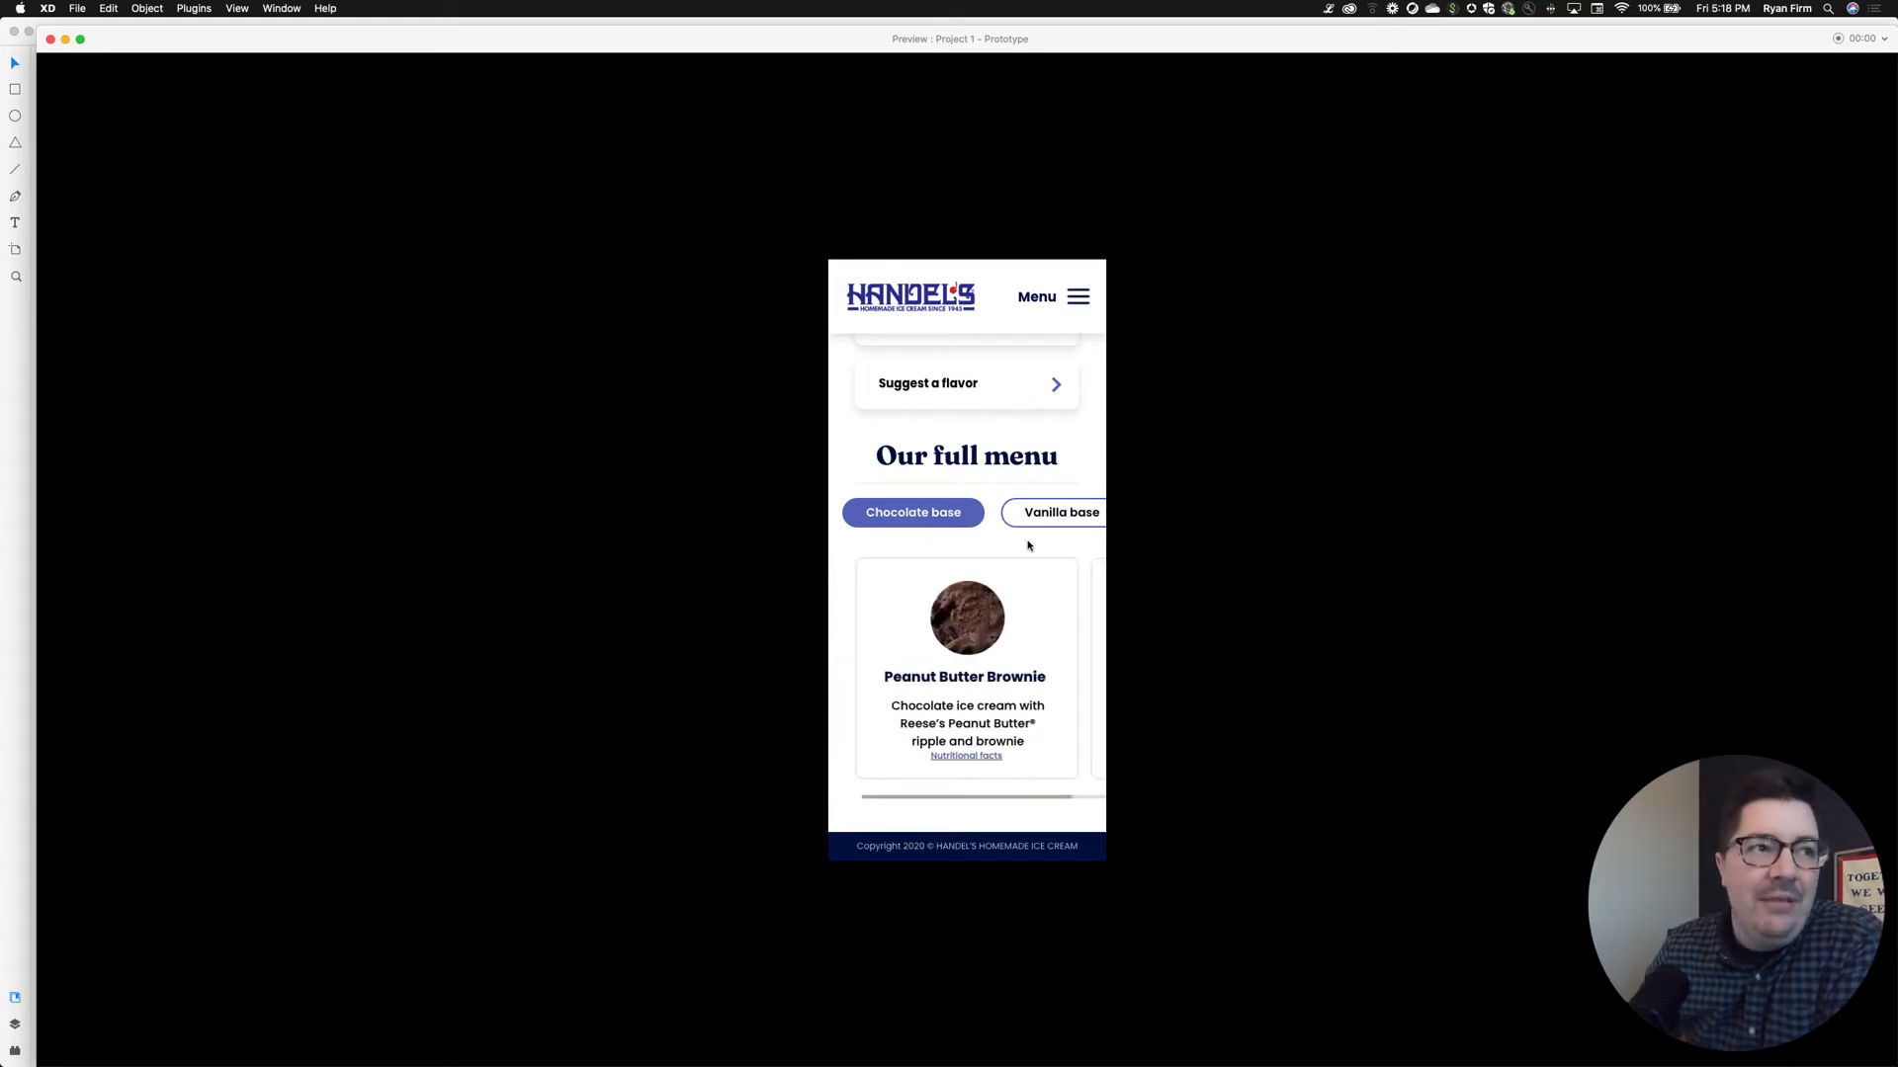
{"action": "scroll", "coordinate": [1028, 546], "scroll_direction": "up", "scroll_amount": 4}
{"action": "scroll", "coordinate": [1028, 546], "scroll_direction": "up", "scroll_amount": 4}
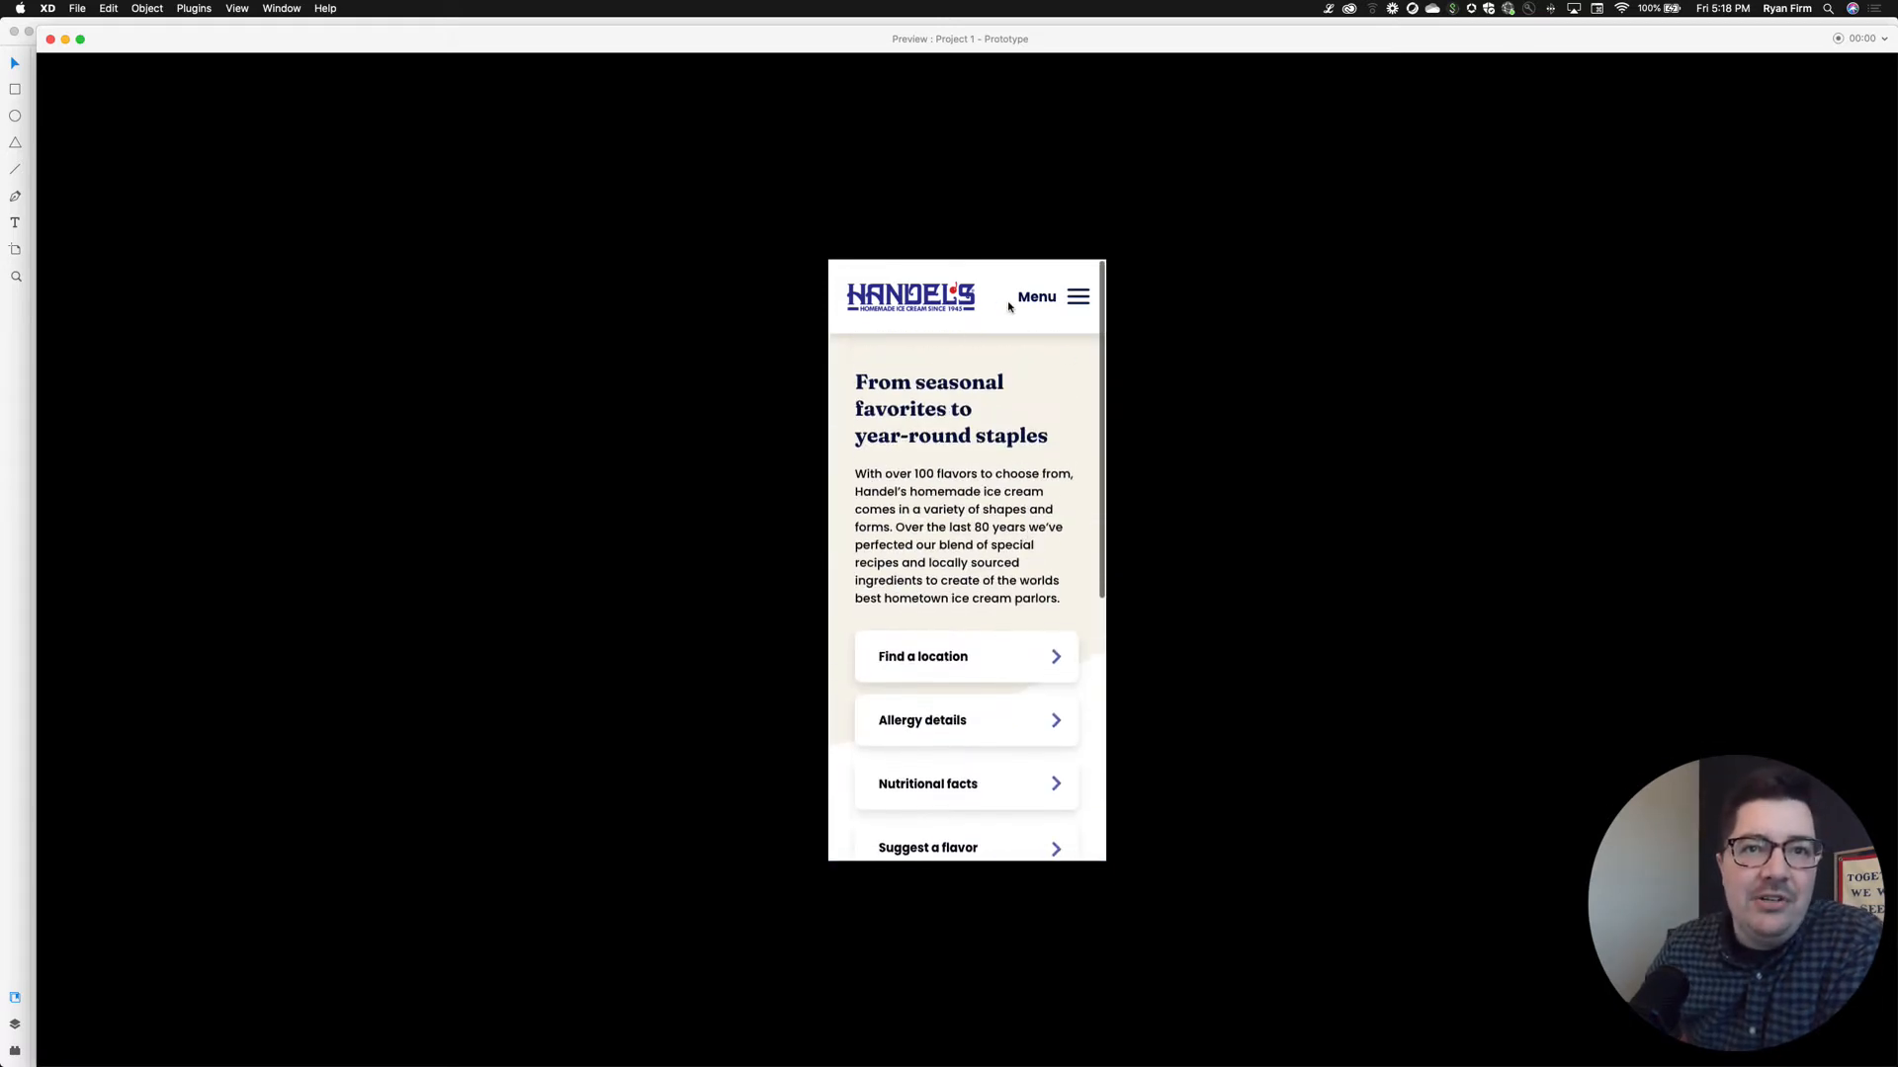
Go to the Fundraising page through the hamburger menu and scroll through it
{"action": "left_click", "coordinate": [1076, 296]}
{"action": "left_click", "coordinate": [933, 450]}
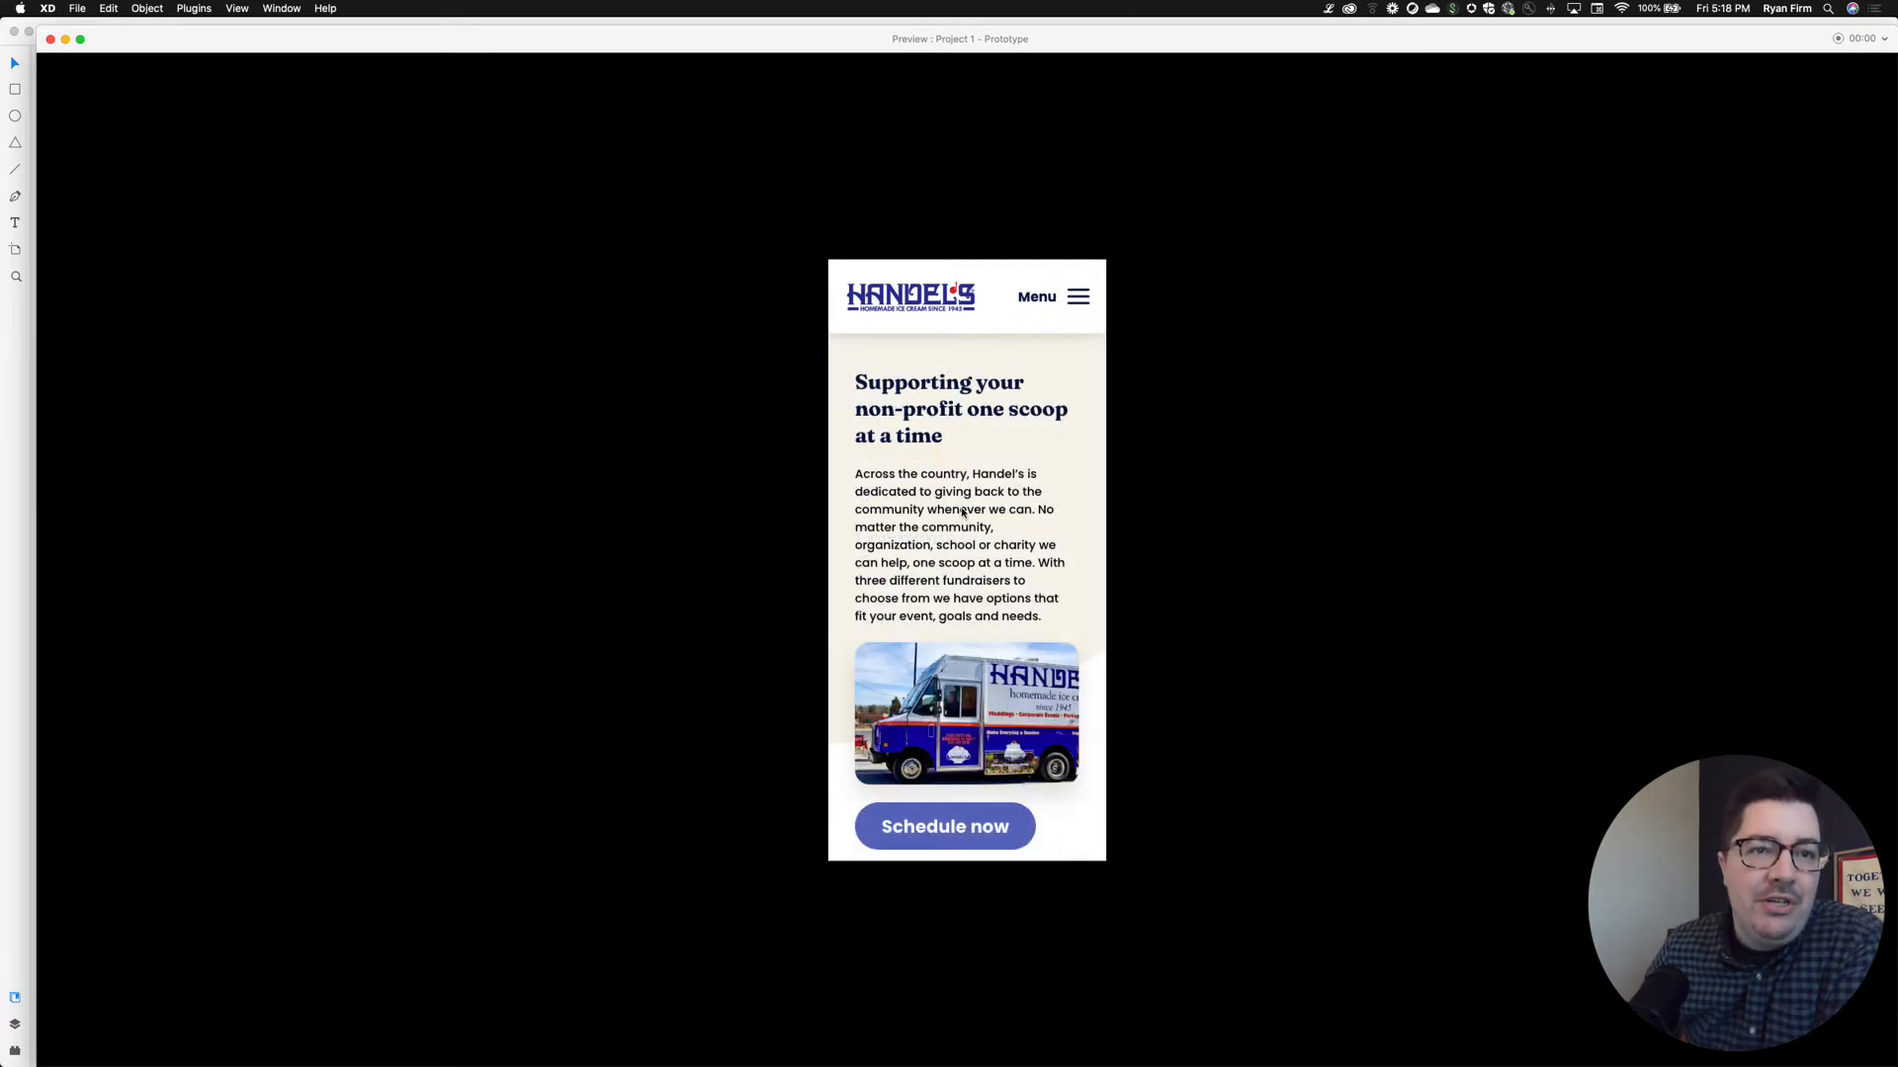
{"action": "scroll", "coordinate": [1018, 587], "scroll_direction": "down", "scroll_amount": 5}
{"action": "scroll", "coordinate": [1018, 587], "scroll_direction": "down", "scroll_amount": 10}
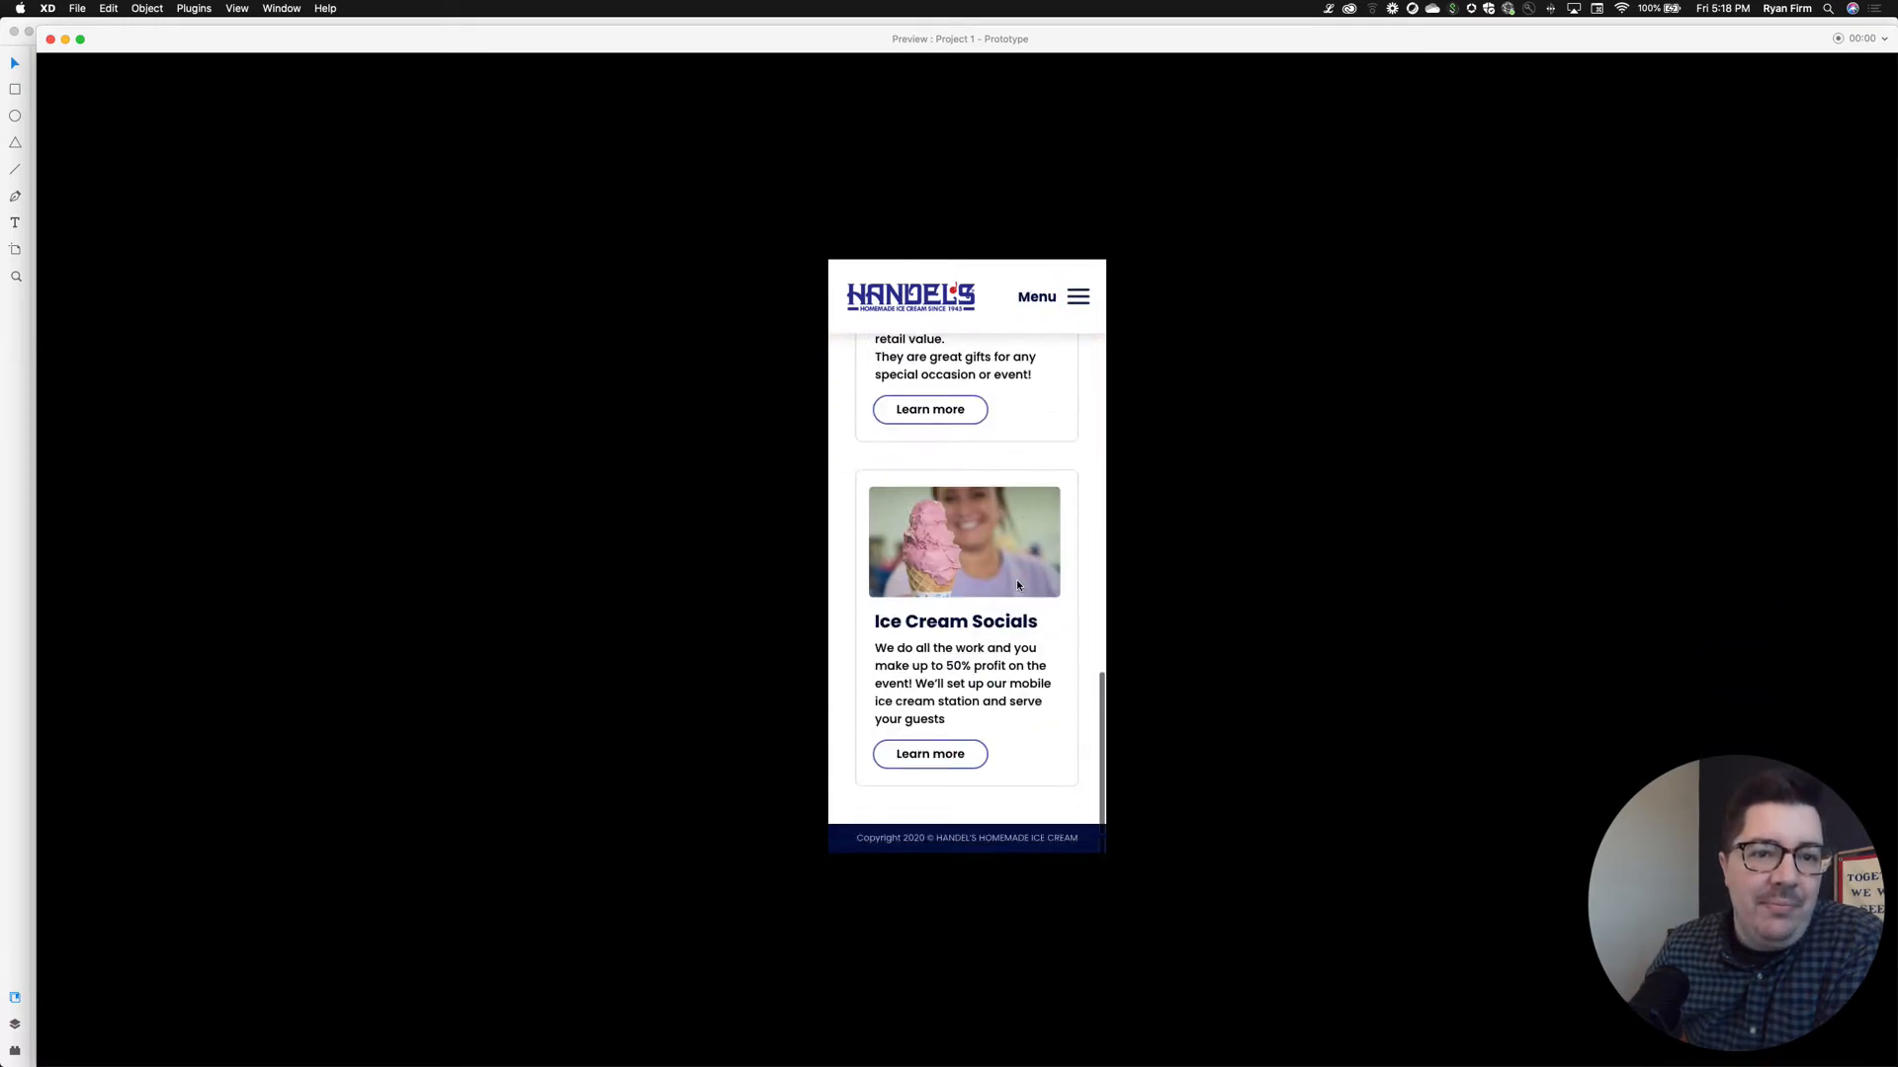
{"action": "scroll", "coordinate": [1018, 586], "scroll_direction": "up", "scroll_amount": 15}
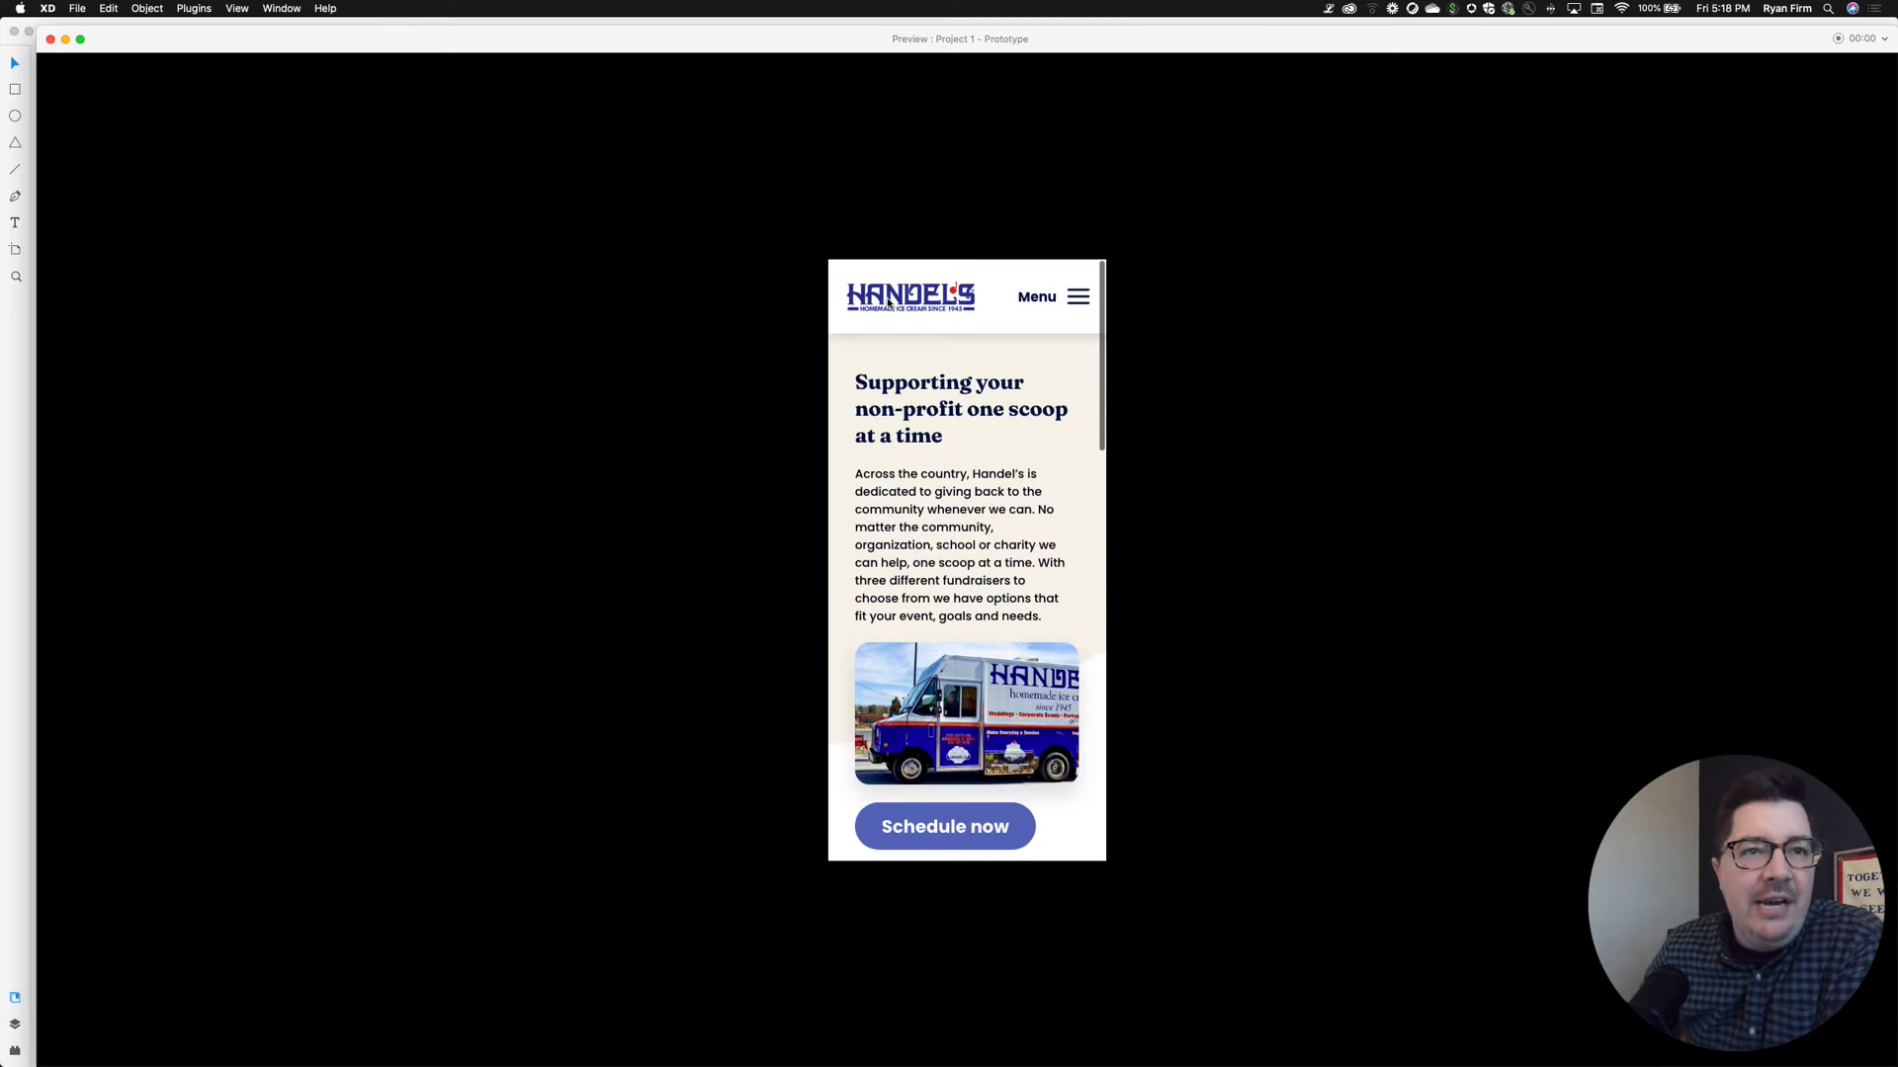
Jump back to the Menu page, step back to the homepage with the Left key, and close the preview
{"action": "left_click", "coordinate": [1071, 302]}
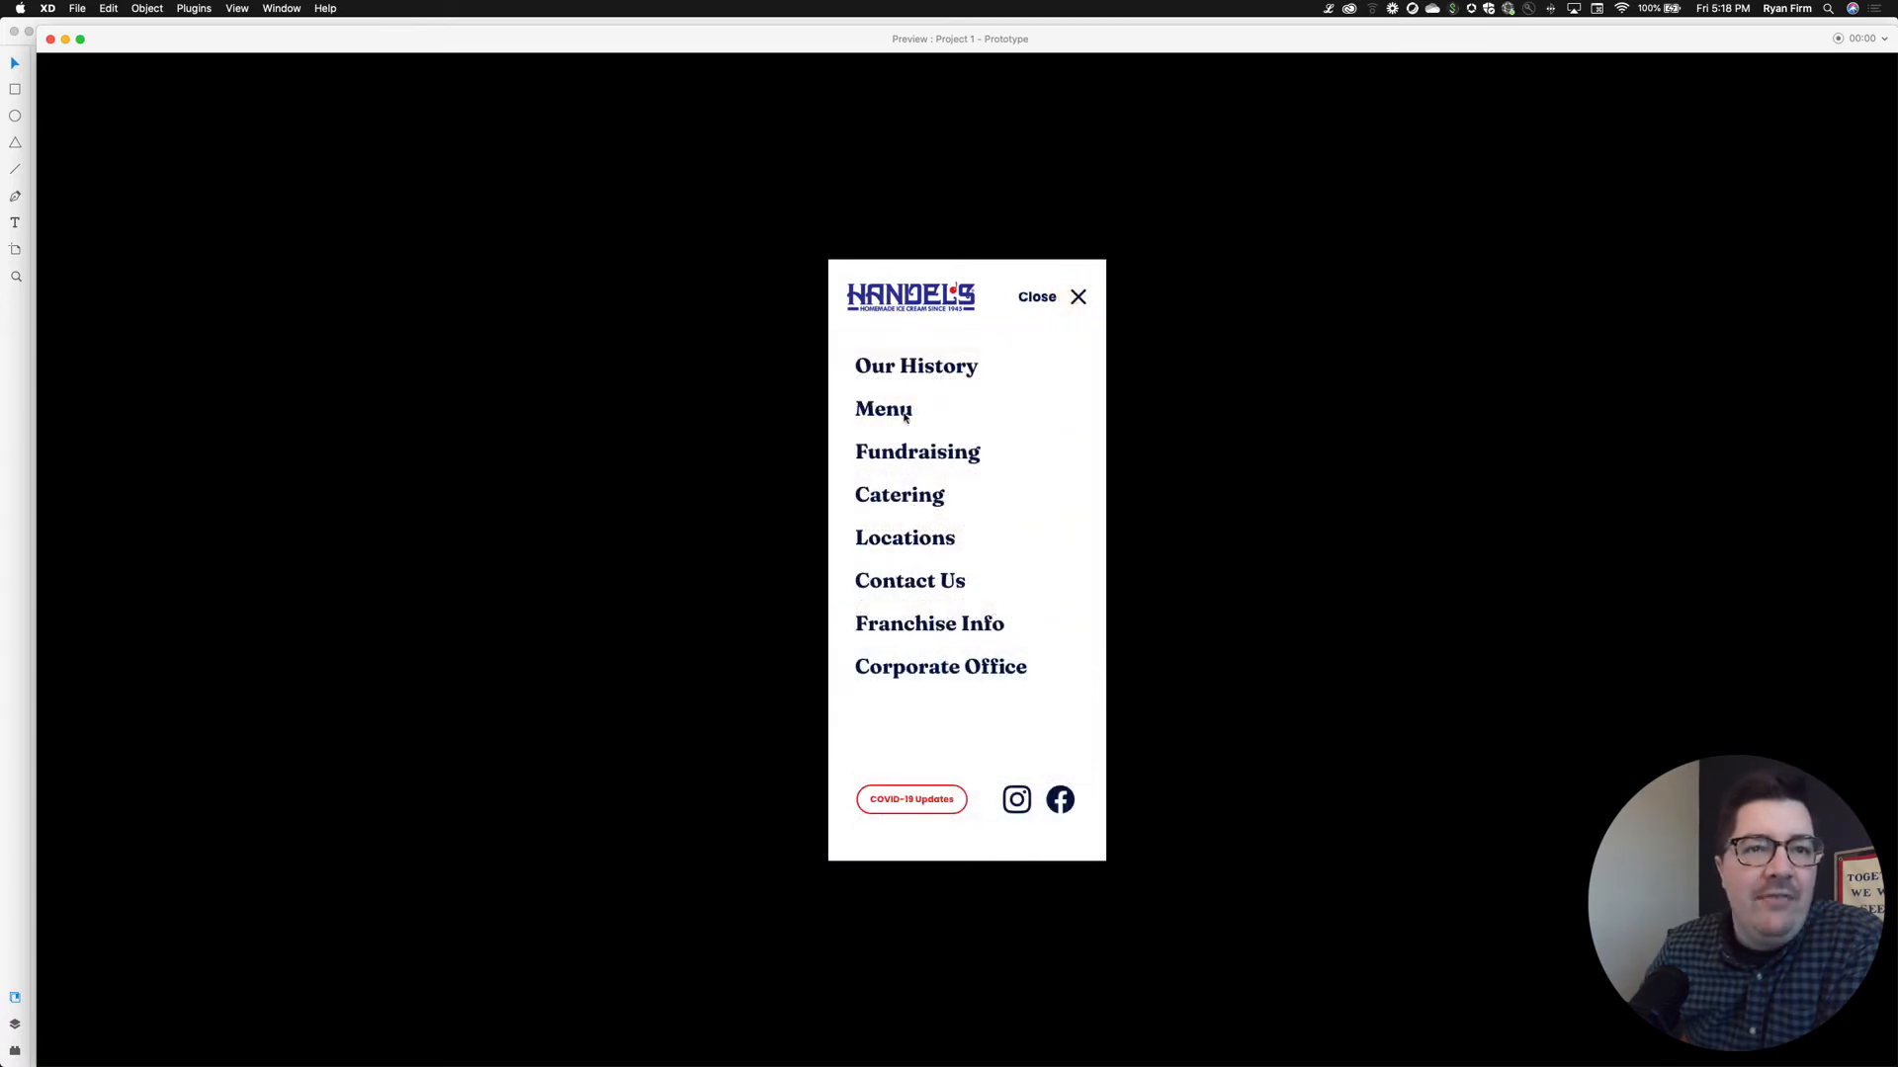
{"action": "left_click", "coordinate": [905, 415]}
{"action": "key", "text": "Left"}
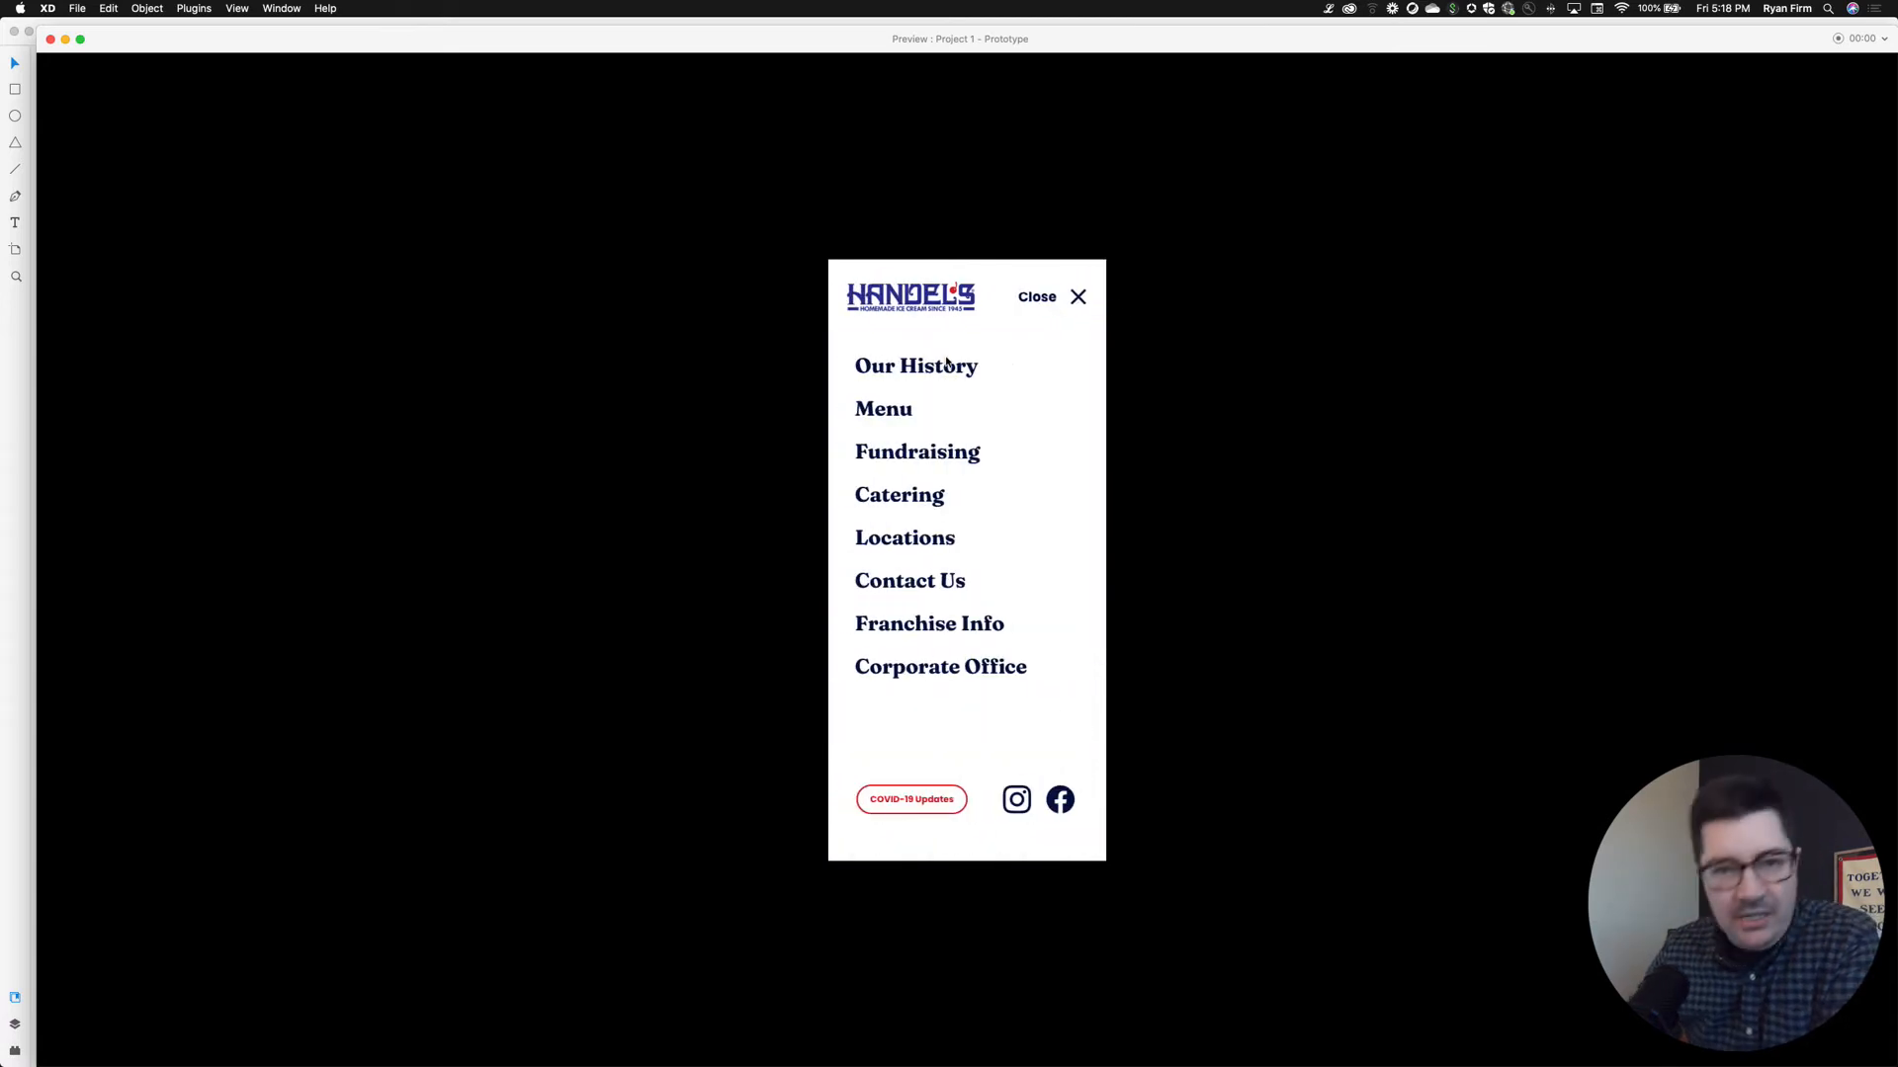
{"action": "key", "text": "Left"}
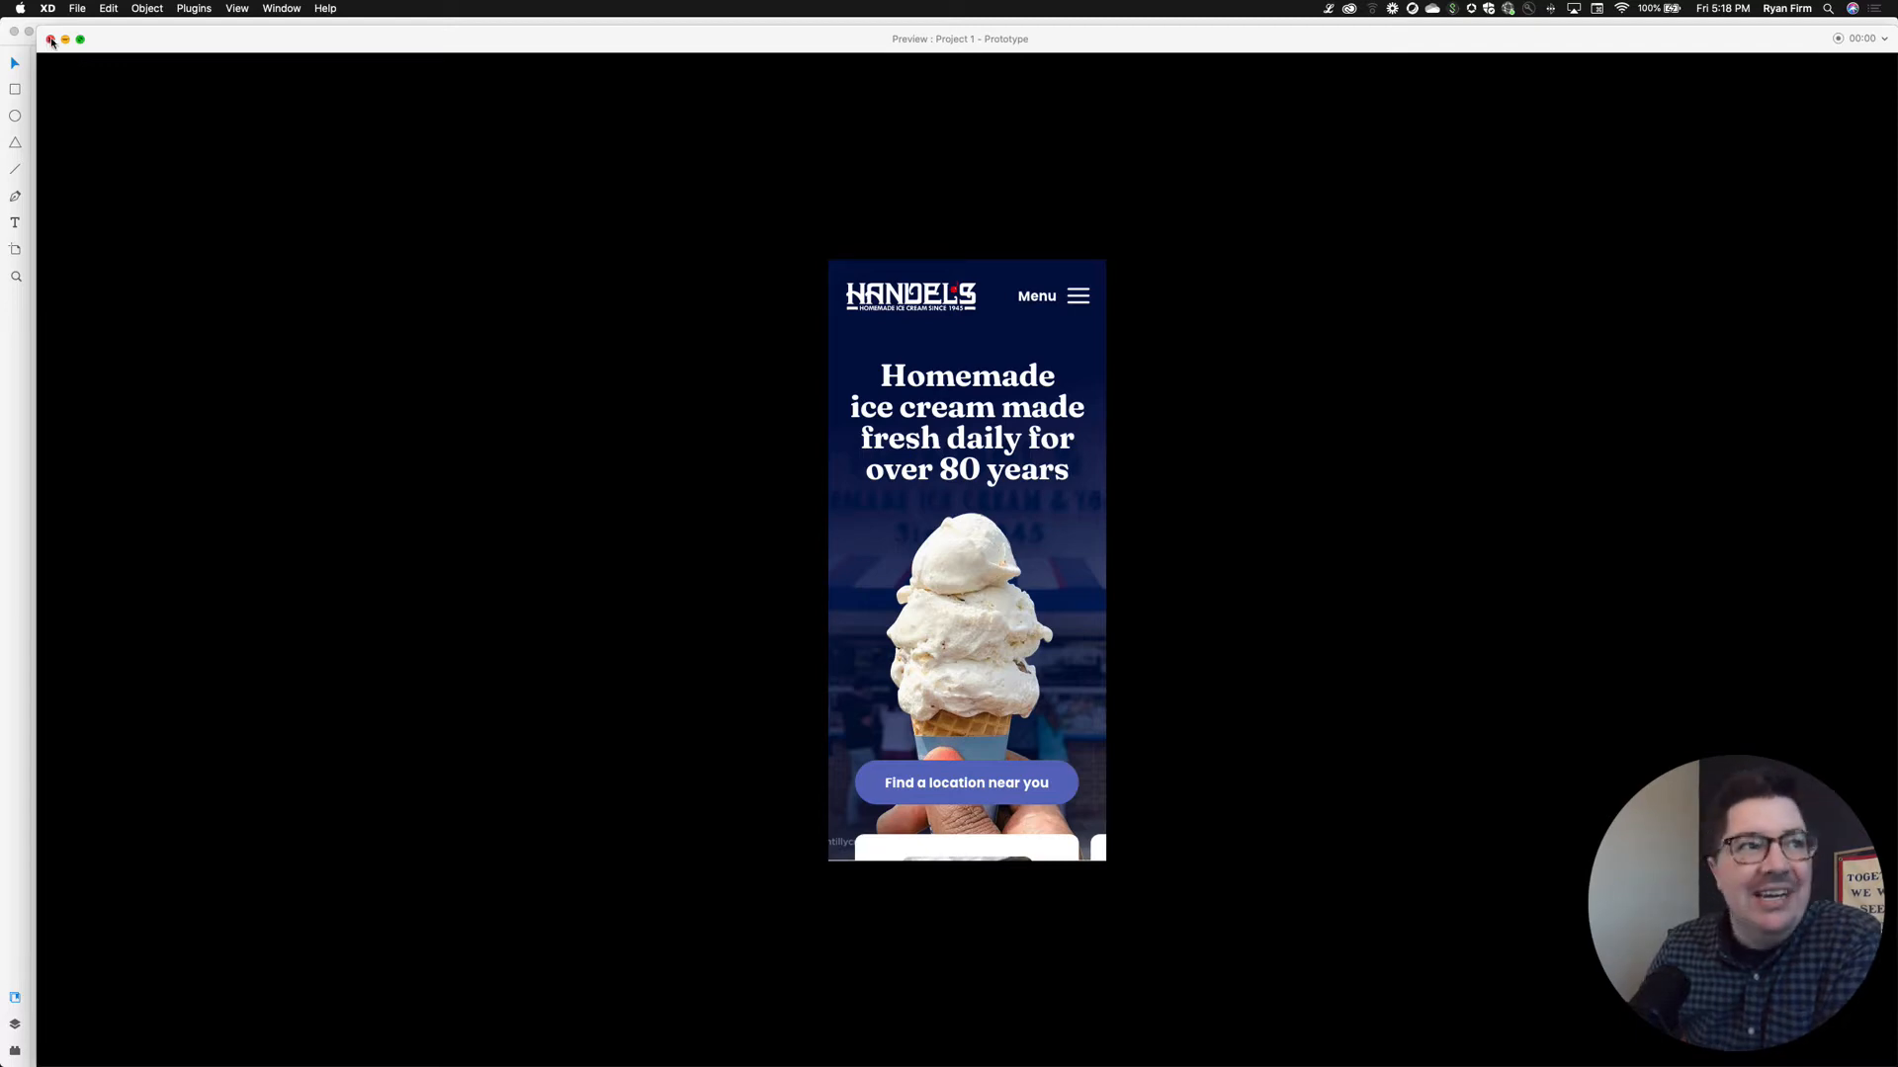
{"action": "left_click", "coordinate": [51, 40]}
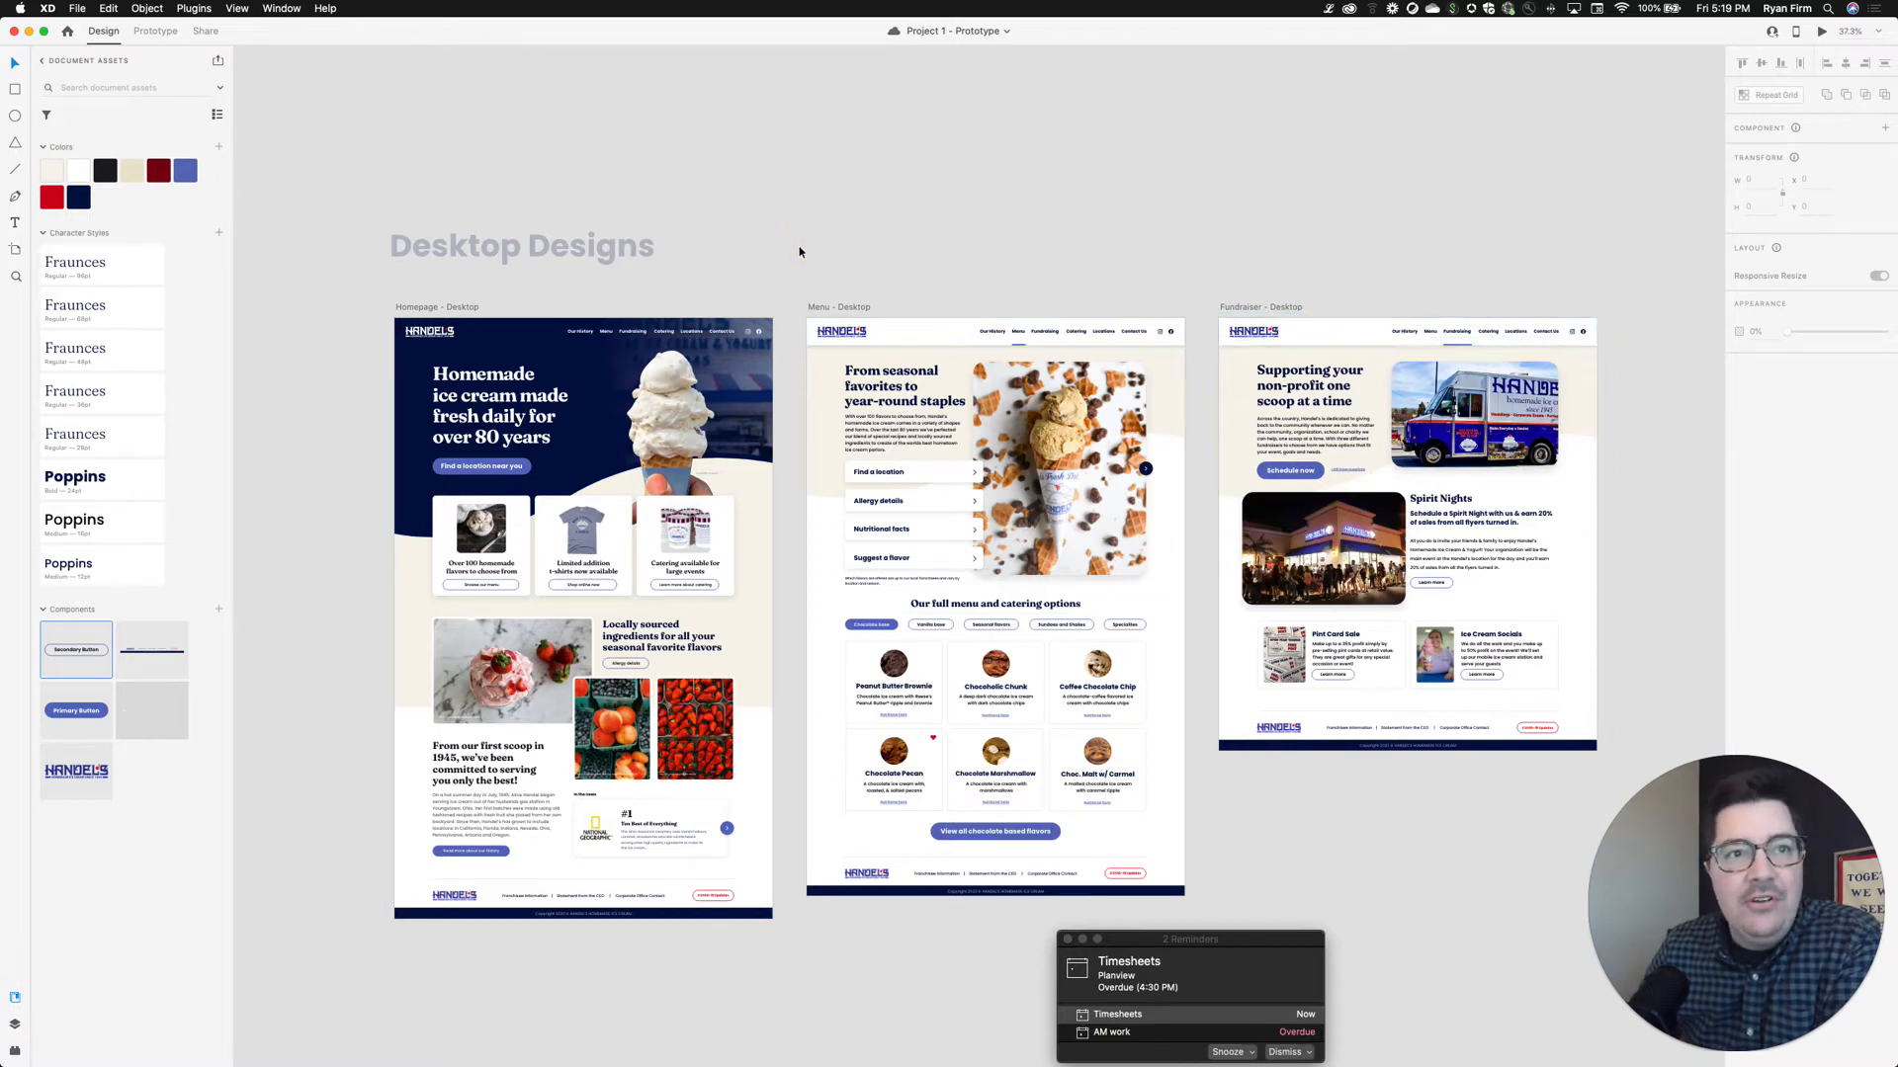
Show the artboard list and select the Homepage, Menu and Fundraiser desktop artboards
{"action": "scroll", "coordinate": [800, 251], "scroll_direction": "down", "scroll_amount": 2}
{"action": "scroll", "coordinate": [800, 251], "scroll_direction": "right", "scroll_amount": 2}
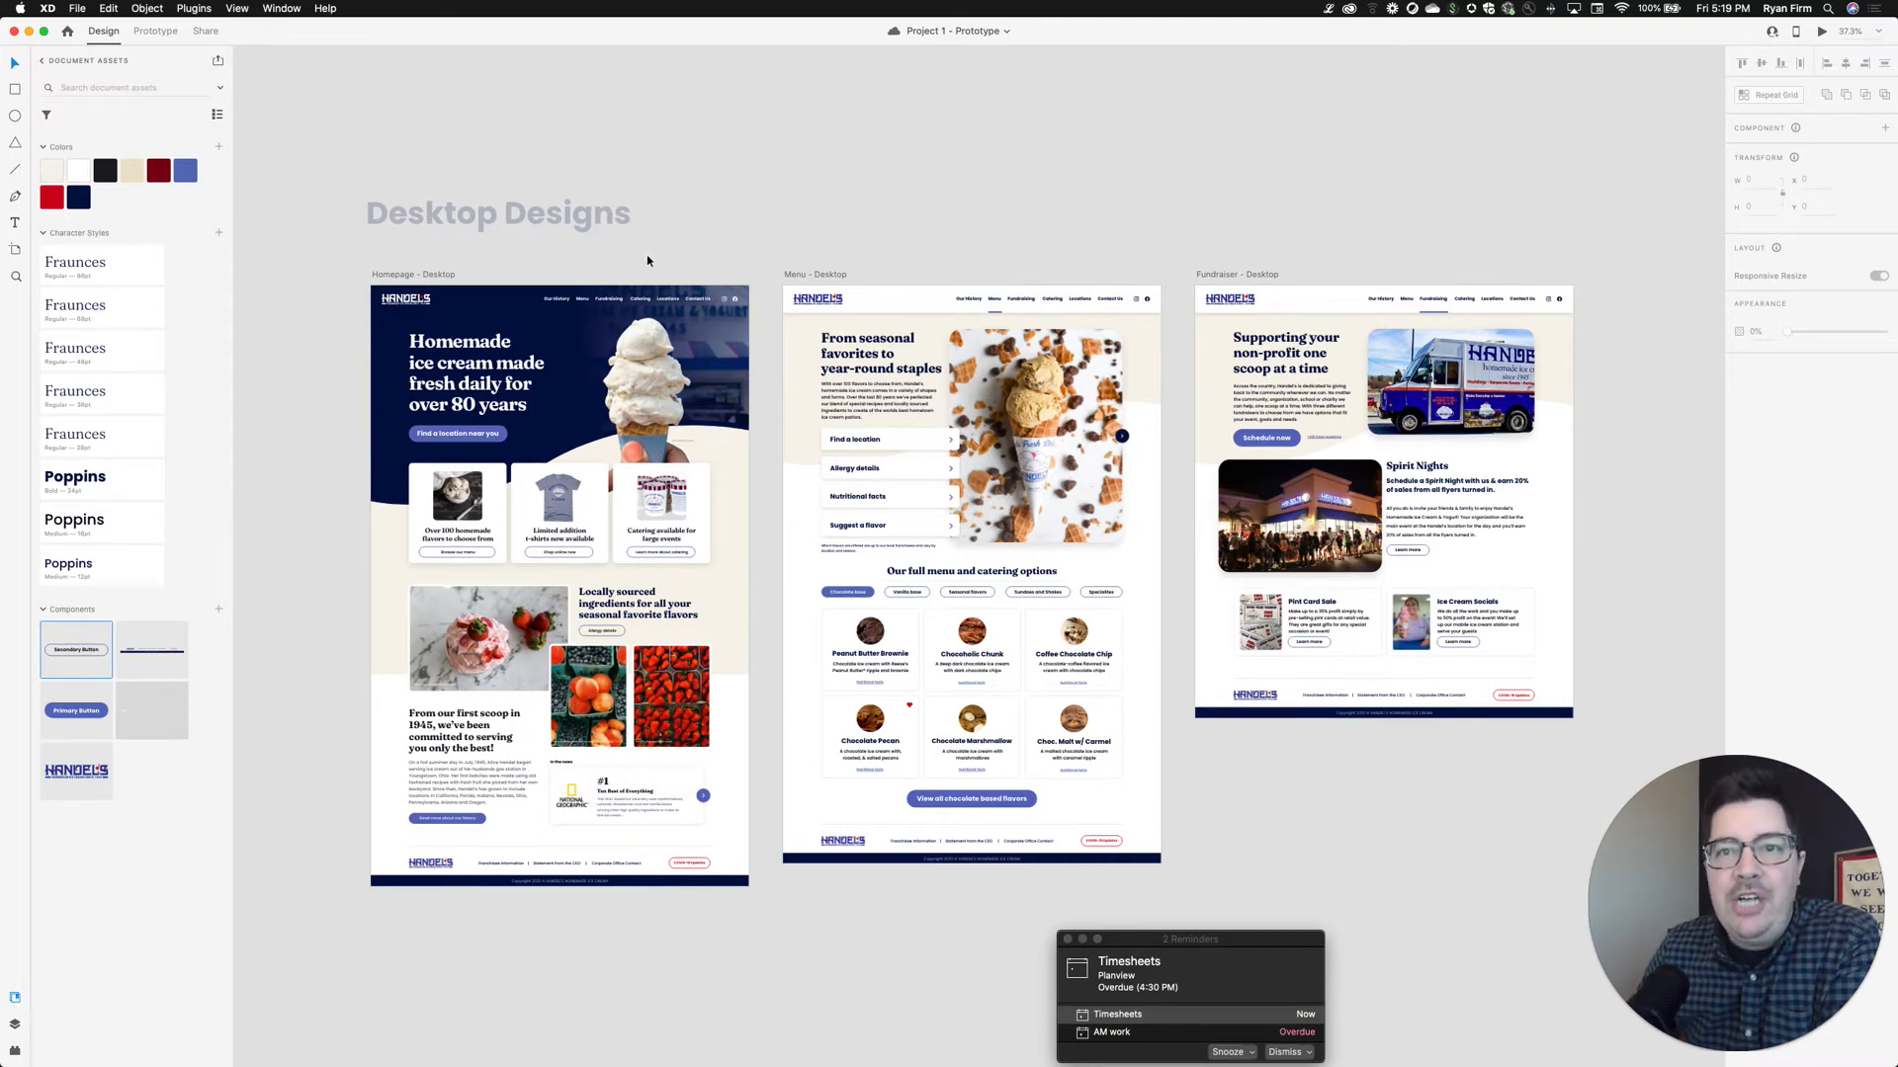
{"action": "scroll", "coordinate": [647, 260], "scroll_direction": "left", "scroll_amount": 5}
{"action": "scroll", "coordinate": [647, 260], "scroll_direction": "down", "scroll_amount": 2}
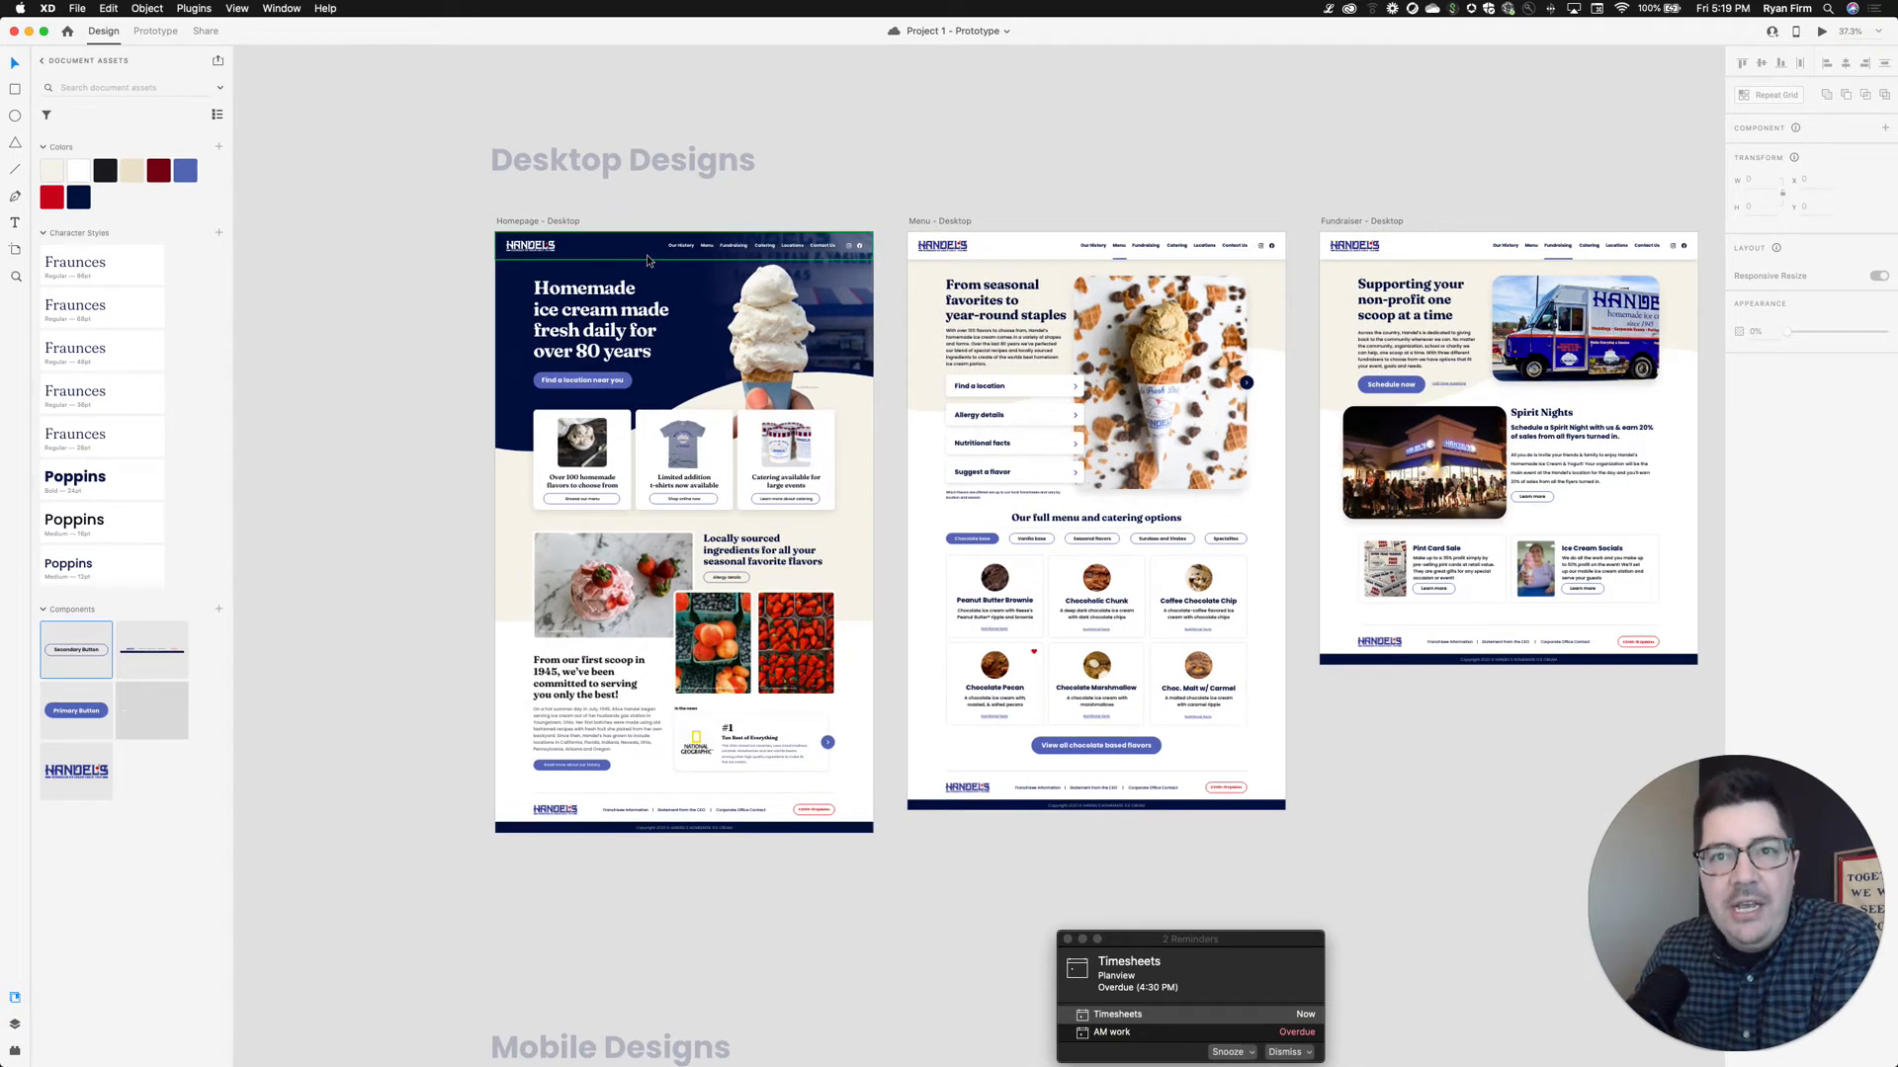
{"action": "scroll", "coordinate": [646, 253], "scroll_direction": "right", "scroll_amount": 1}
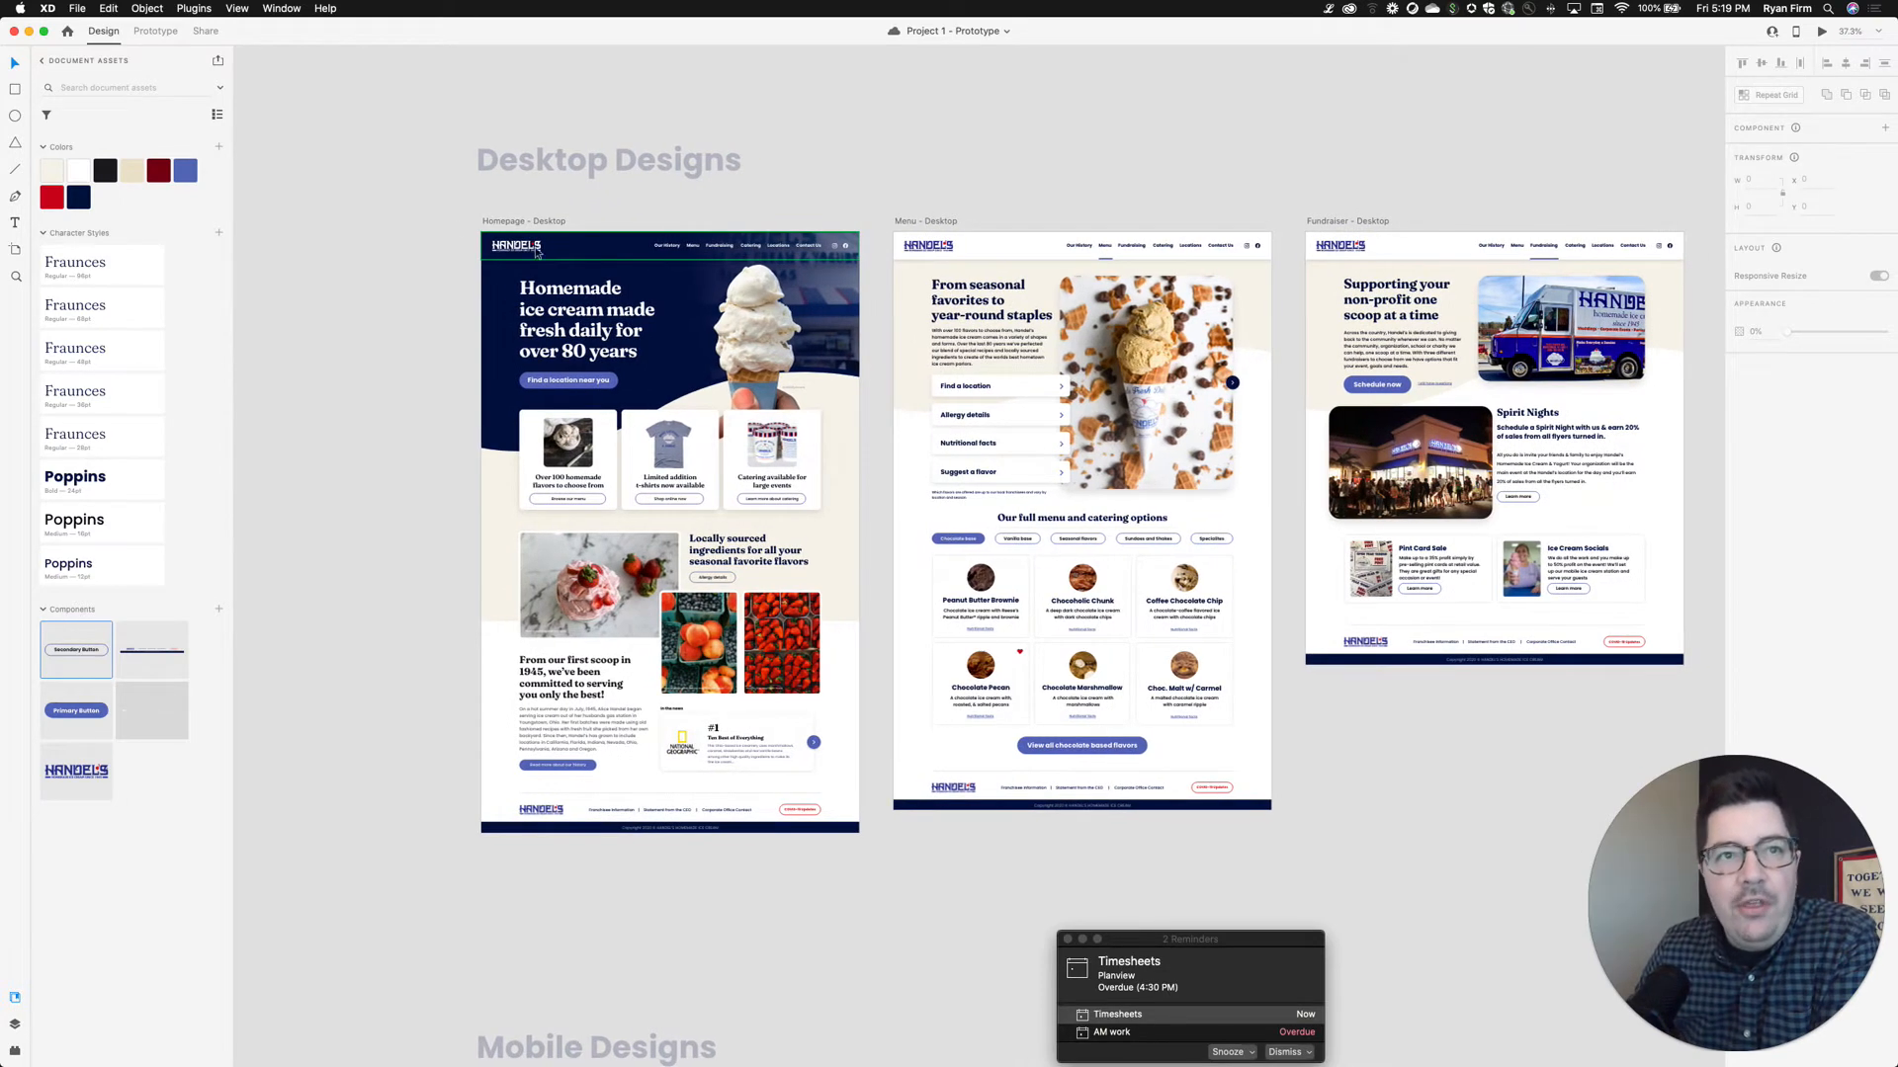
{"action": "left_click", "coordinate": [15, 1024]}
{"action": "left_click", "coordinate": [497, 221]}
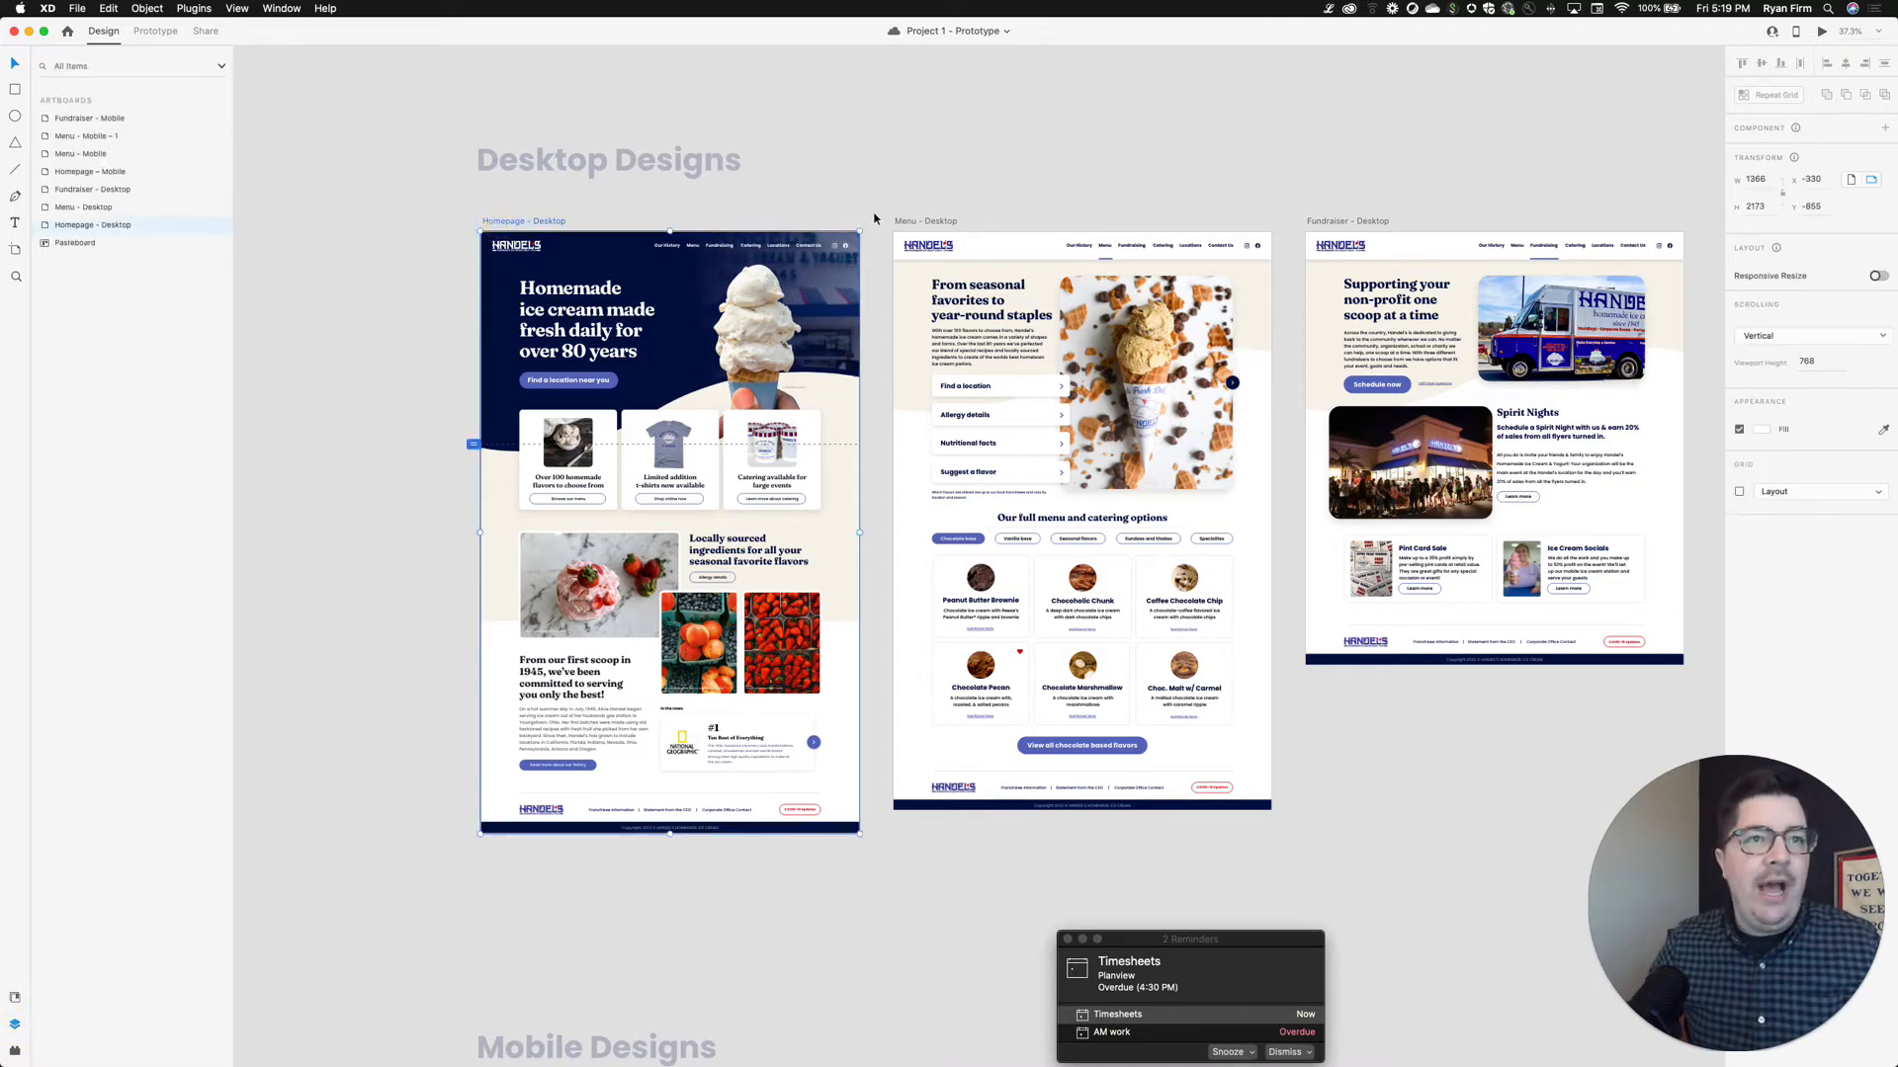
{"action": "left_click", "coordinate": [911, 219], "text": "shift"}
{"action": "left_click", "coordinate": [1326, 221], "text": "shift"}
Add the Homepage, Menu - 1, Menu and Fundraiser mobile artboards to the selection
{"action": "scroll", "coordinate": [527, 691], "scroll_direction": "down", "scroll_amount": 5}
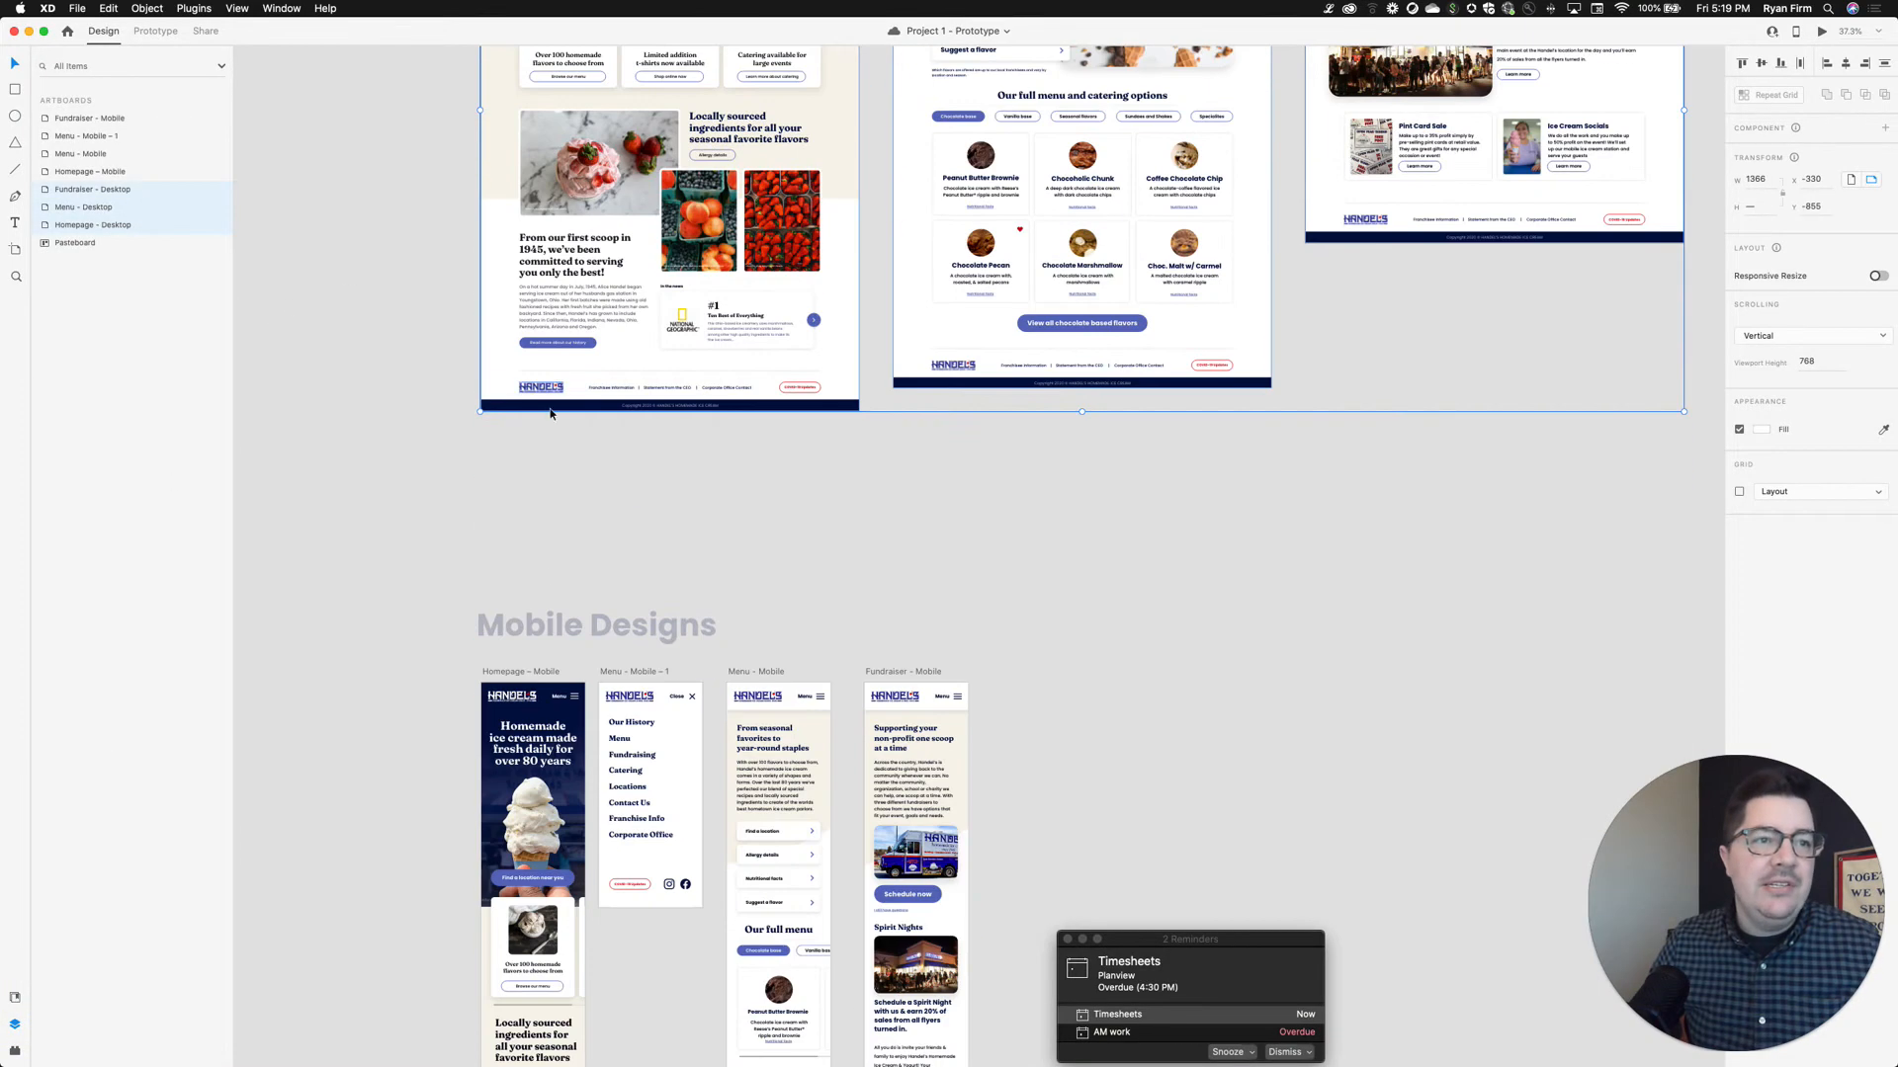
{"action": "left_click", "coordinate": [527, 691], "text": "shift"}
{"action": "left_click", "coordinate": [633, 683], "text": "shift"}
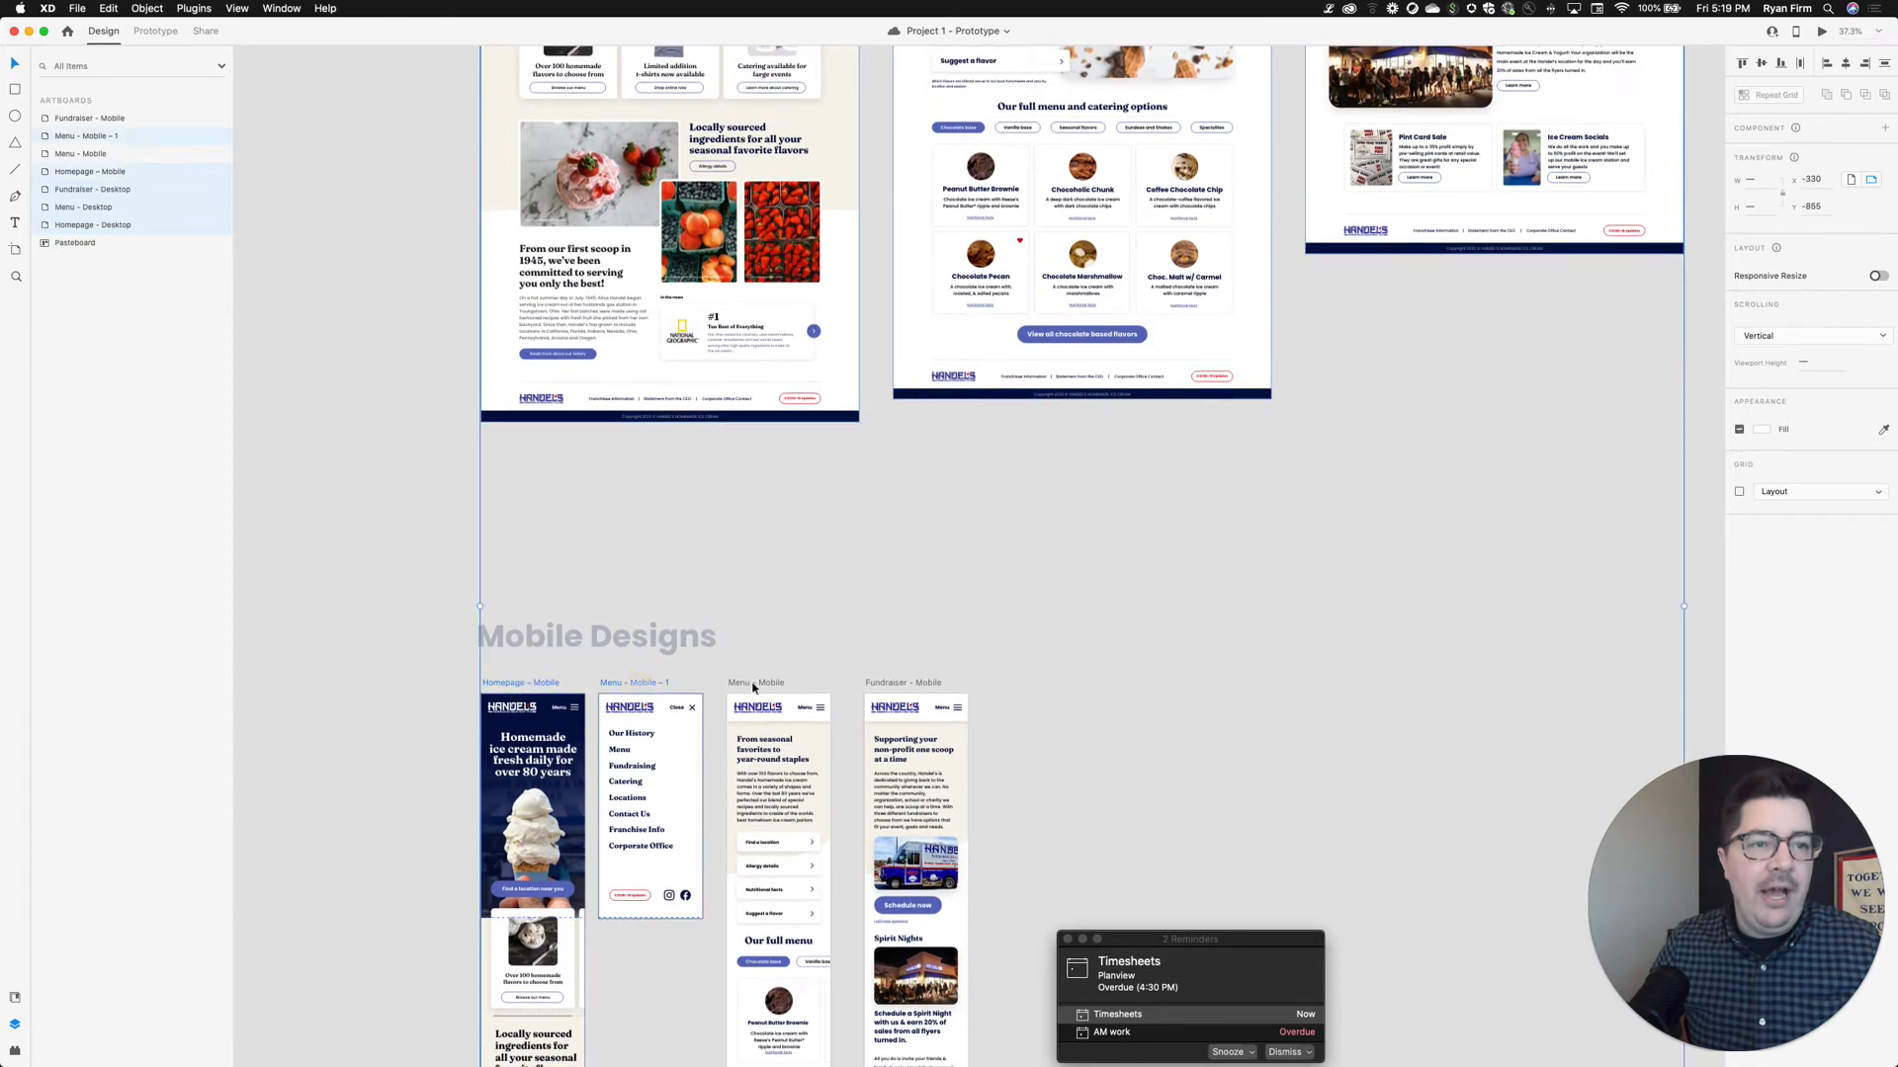
{"action": "left_click", "coordinate": [755, 683], "text": "shift"}
{"action": "left_click", "coordinate": [877, 682], "text": "shift"}
{"action": "scroll", "coordinate": [854, 684], "scroll_direction": "up", "scroll_amount": 5}
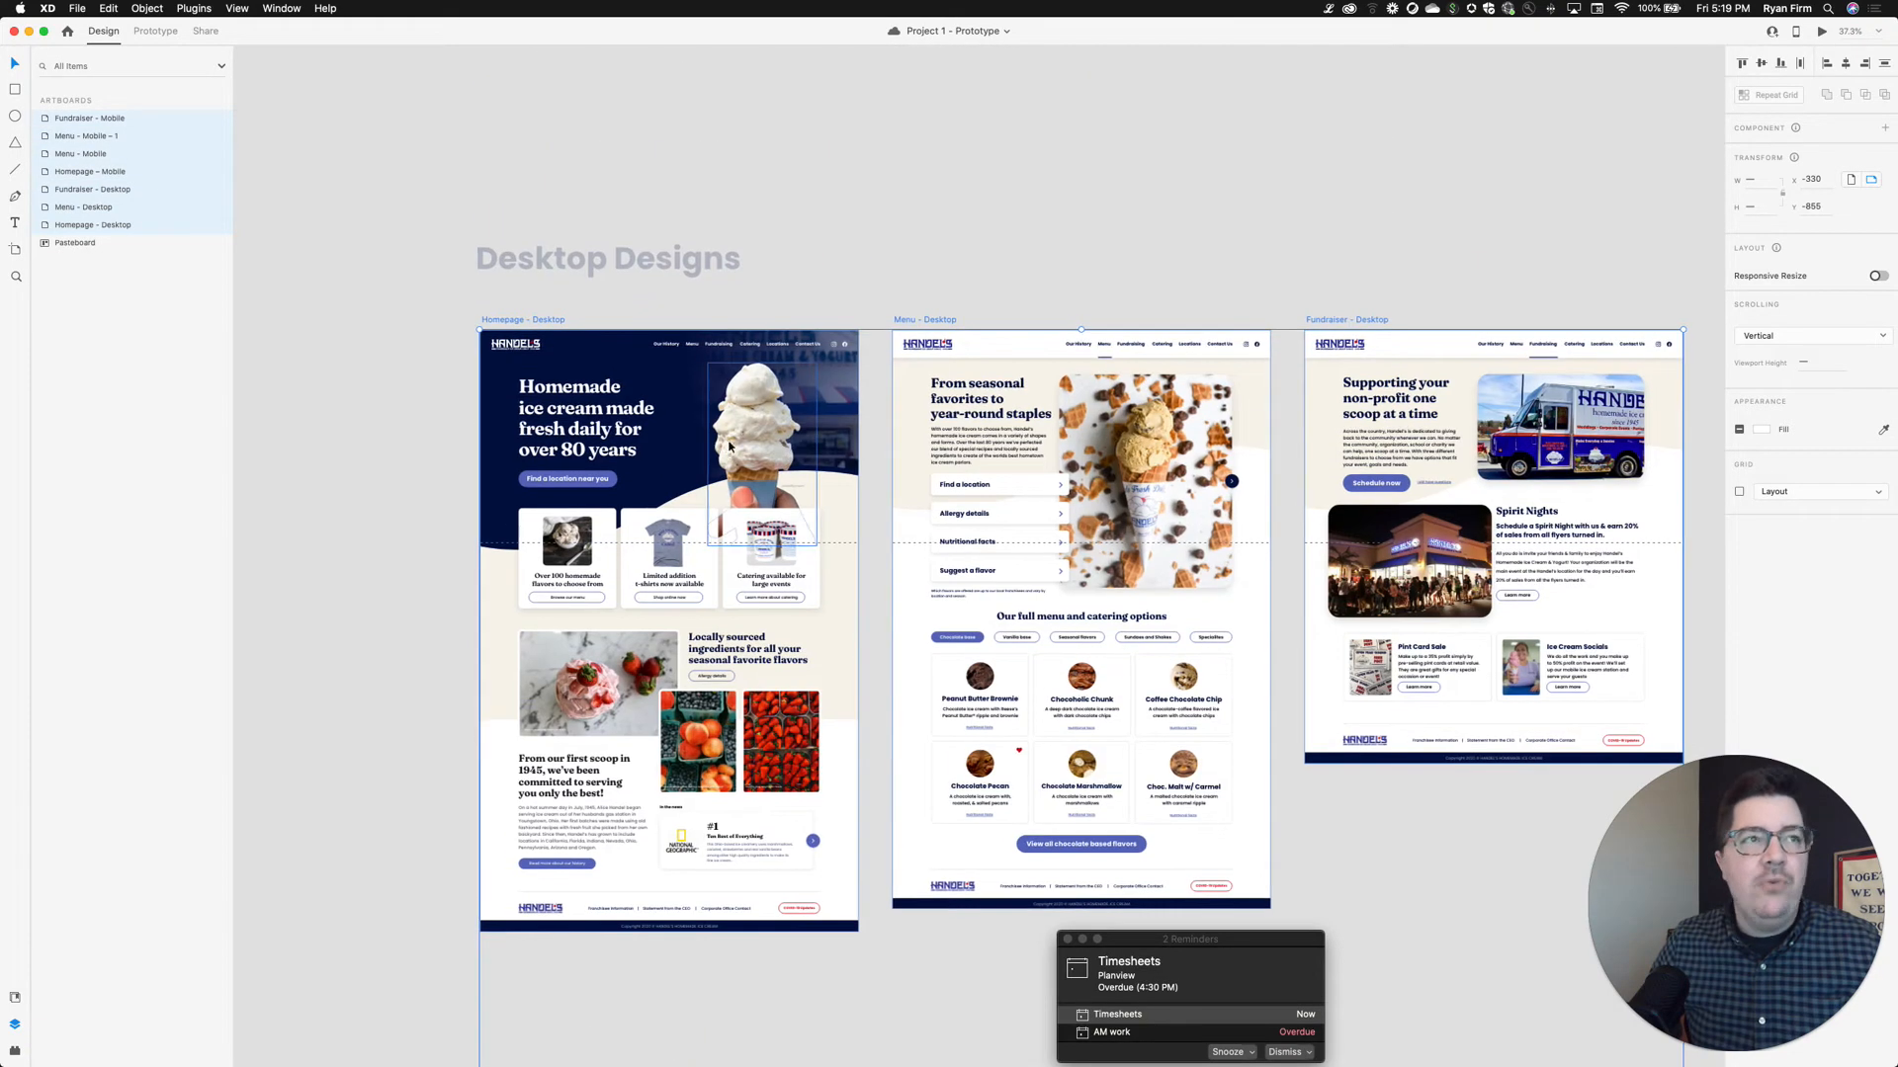
{"action": "left_click", "coordinate": [79, 9]}
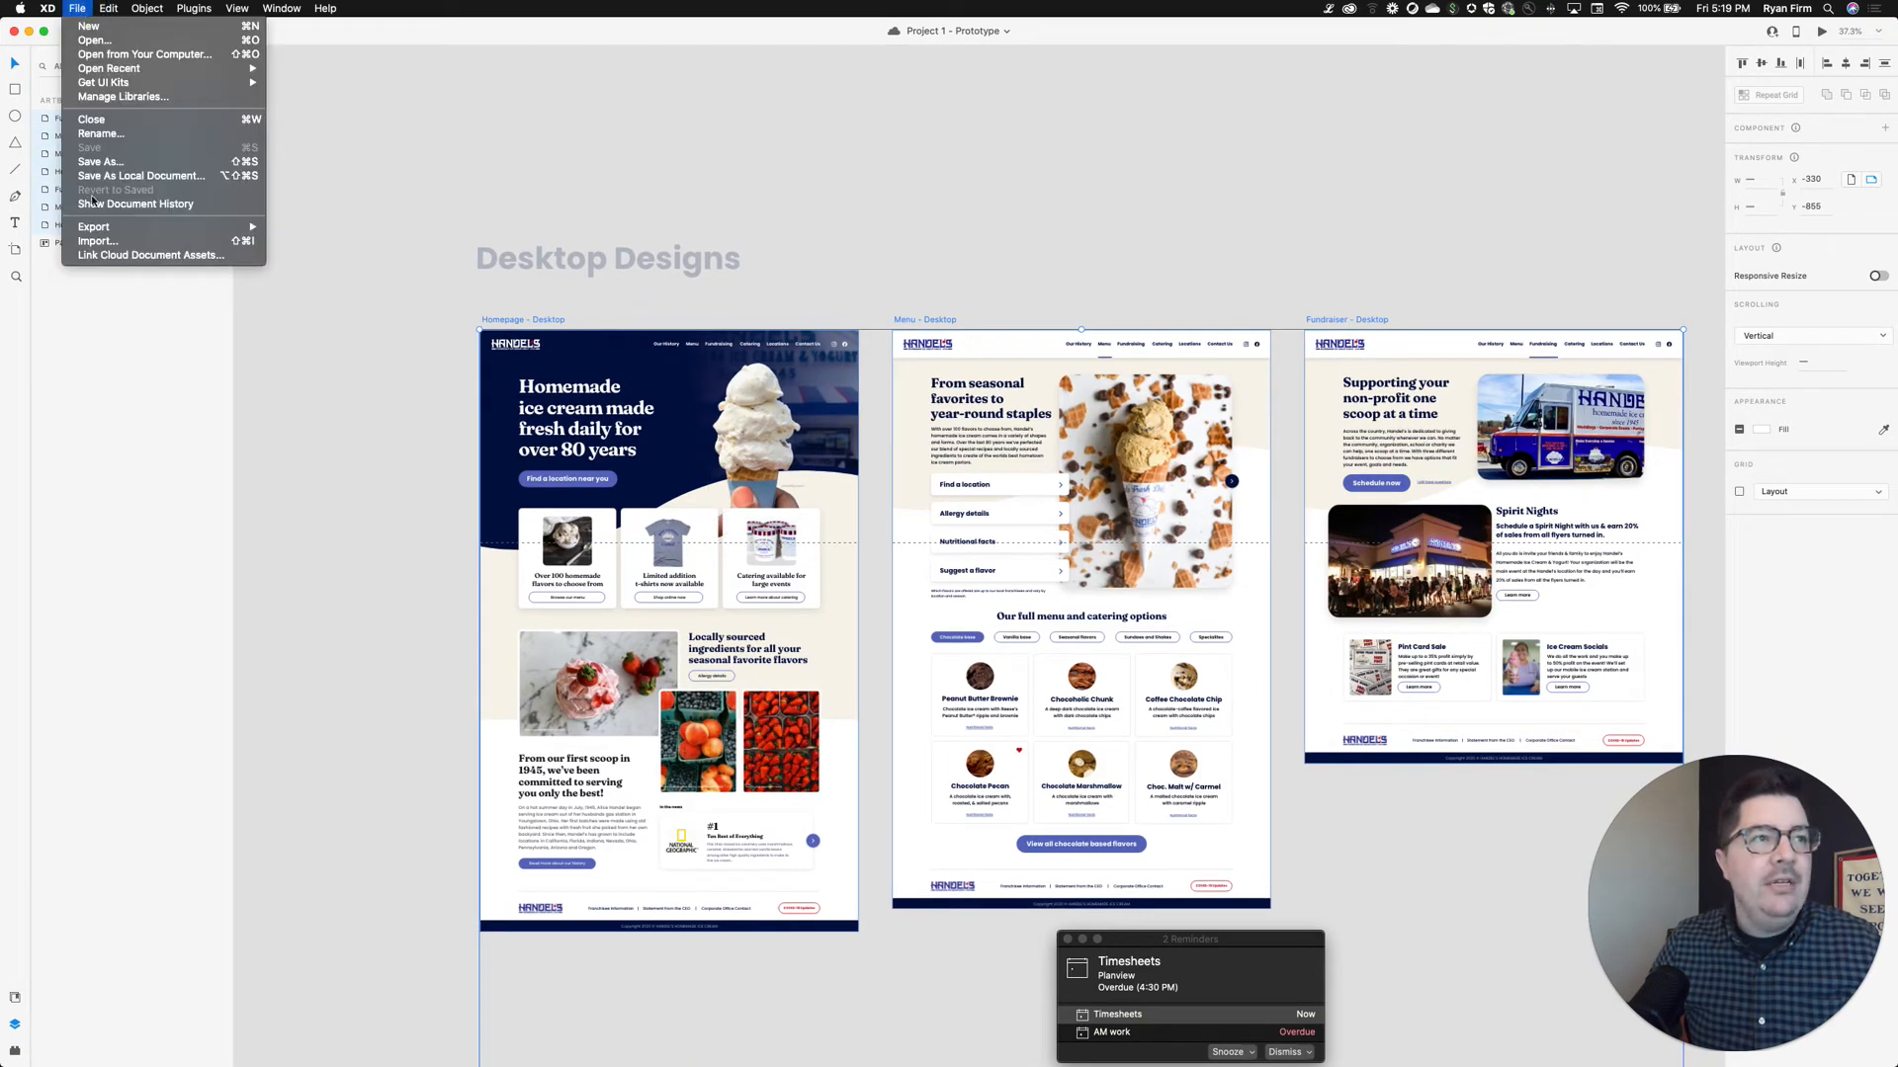
{"action": "mouse_move", "coordinate": [178, 227]}
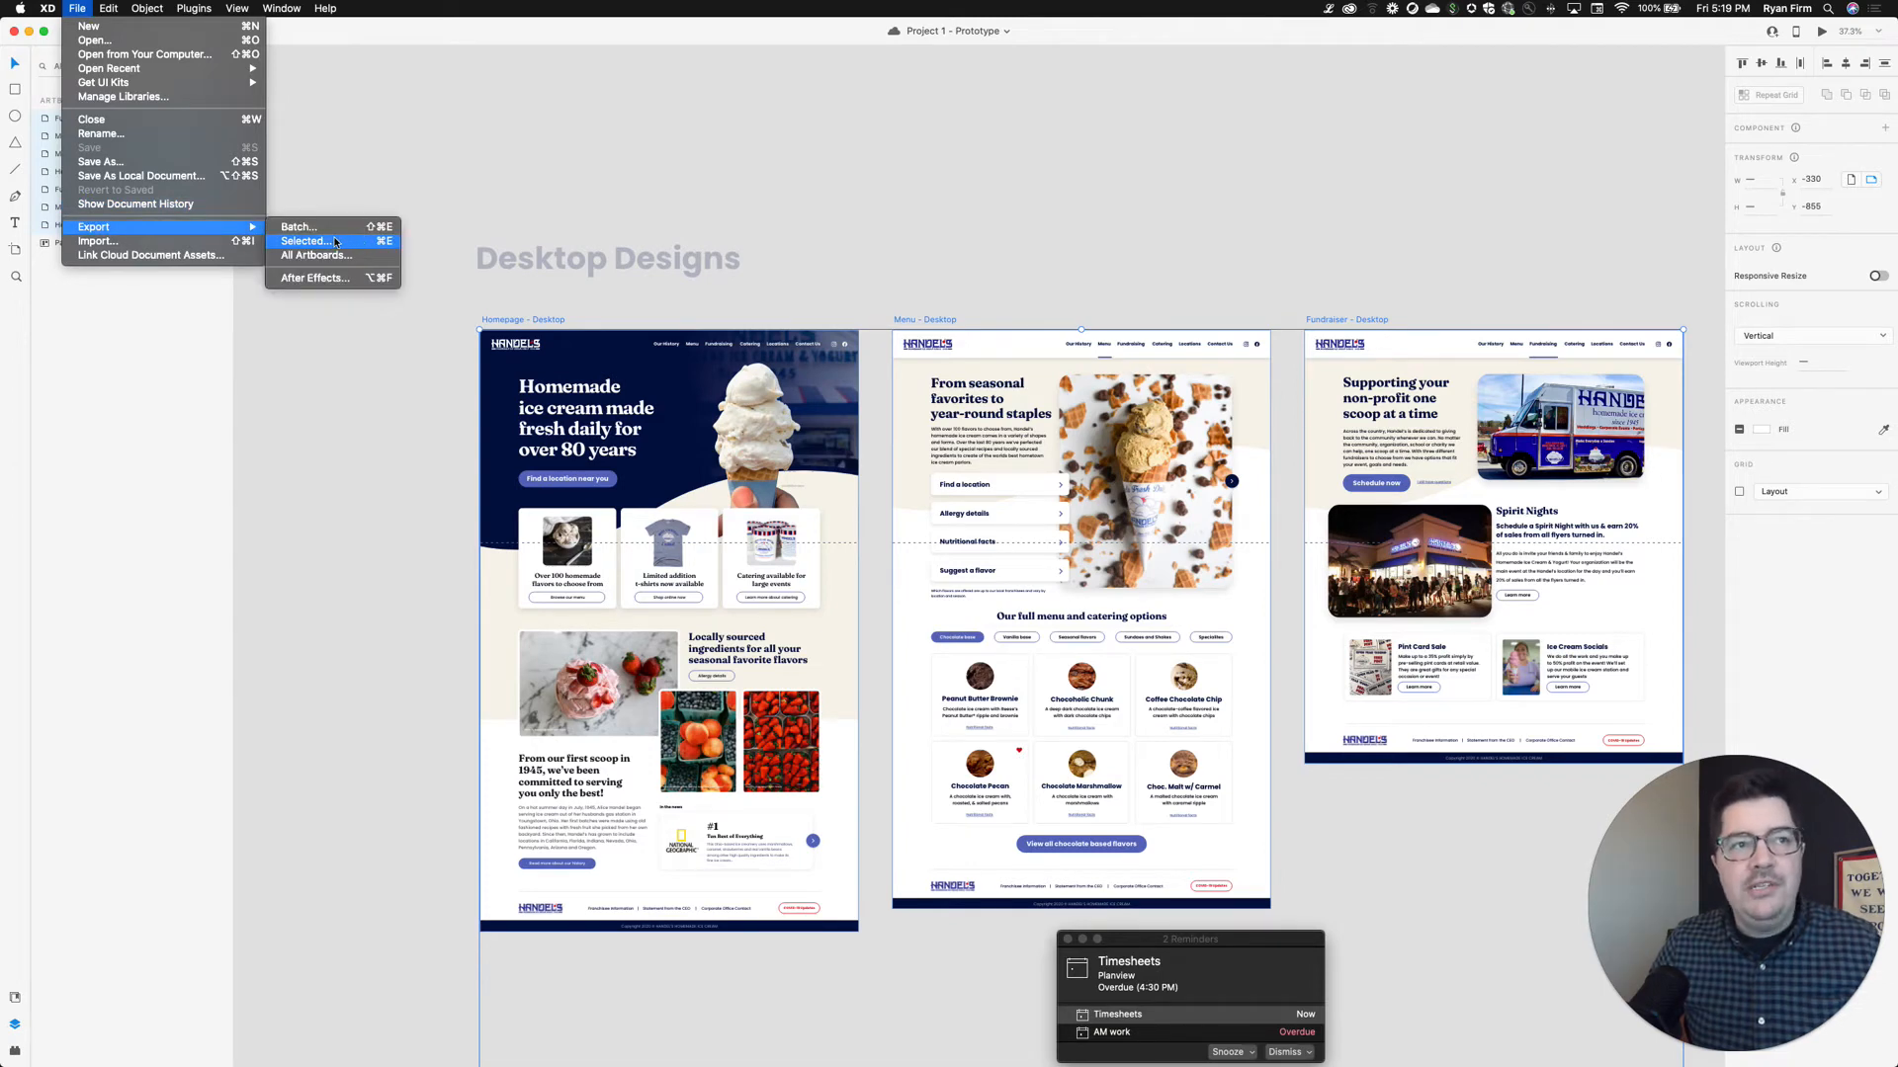
{"action": "left_click", "coordinate": [970, 282]}
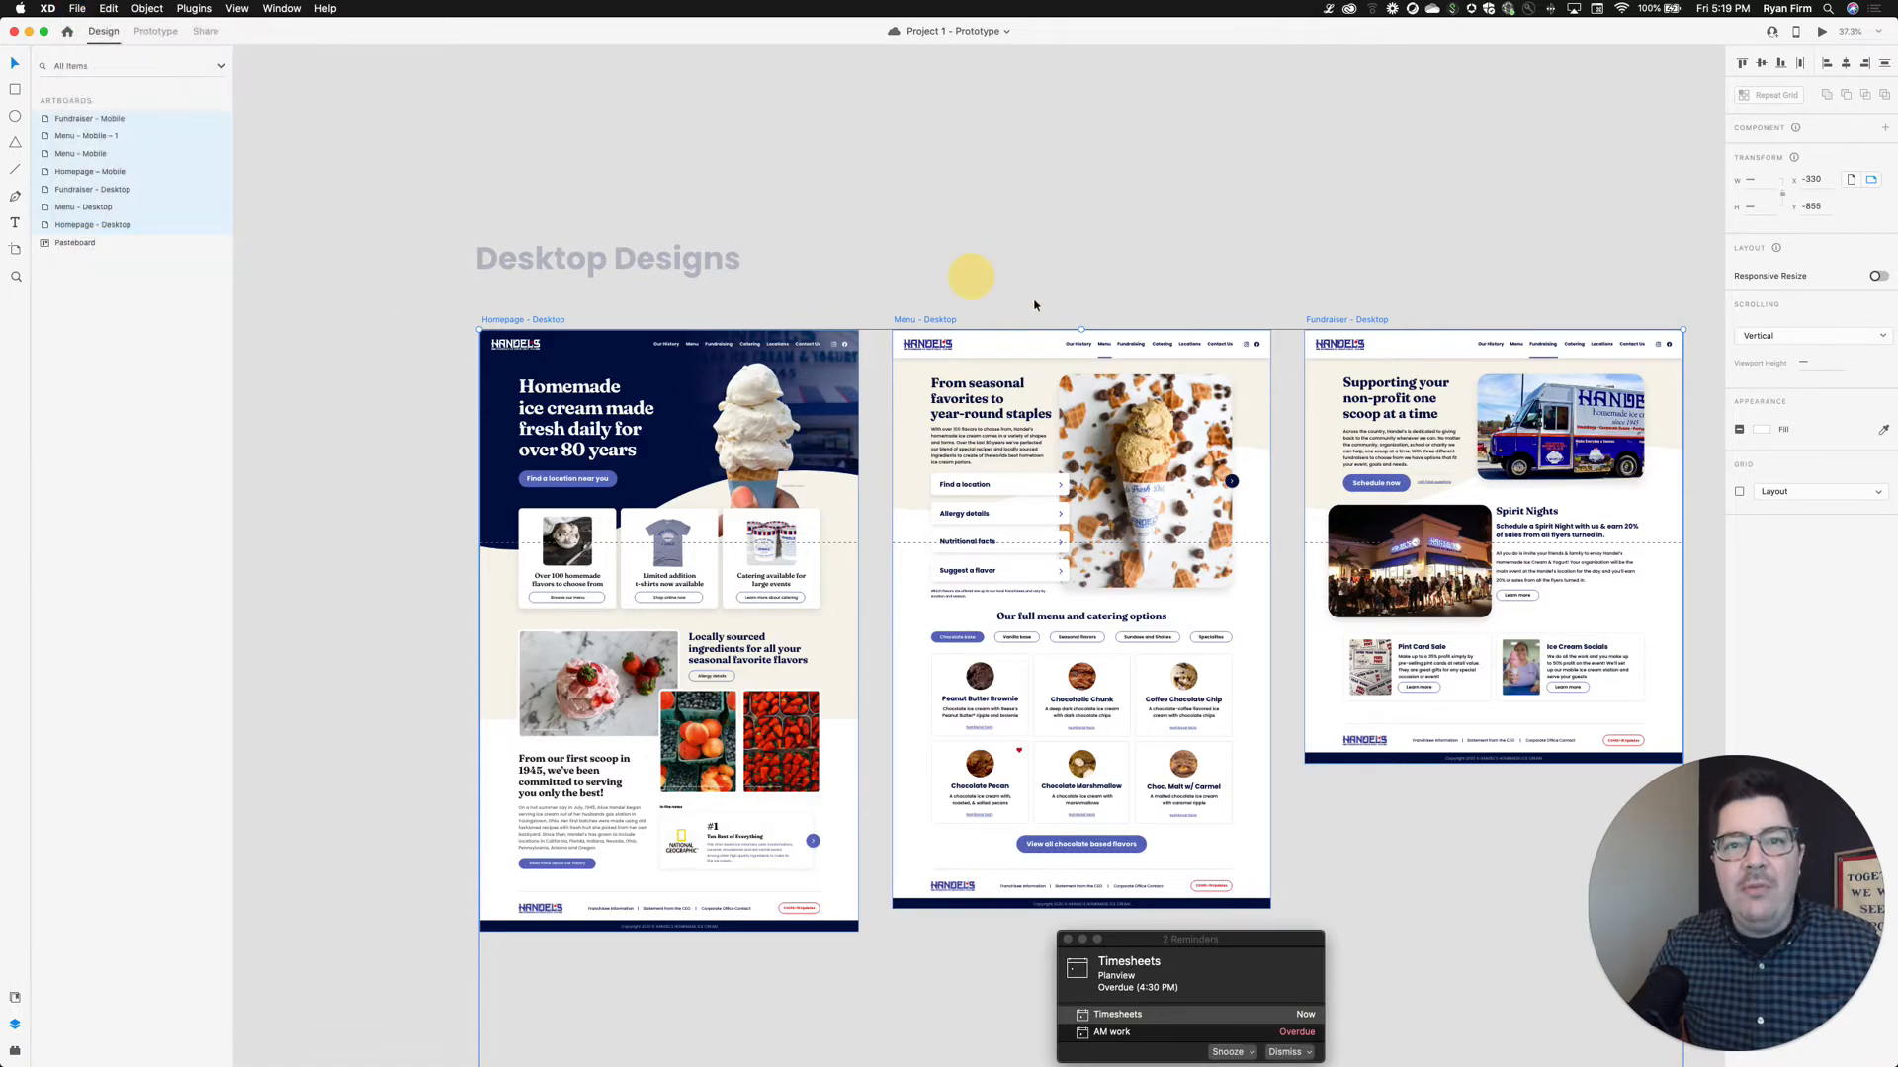
{"action": "scroll", "coordinate": [1034, 296], "scroll_direction": "down", "scroll_amount": 3}
{"action": "scroll", "coordinate": [1058, 211], "scroll_direction": "down", "scroll_amount": 14}
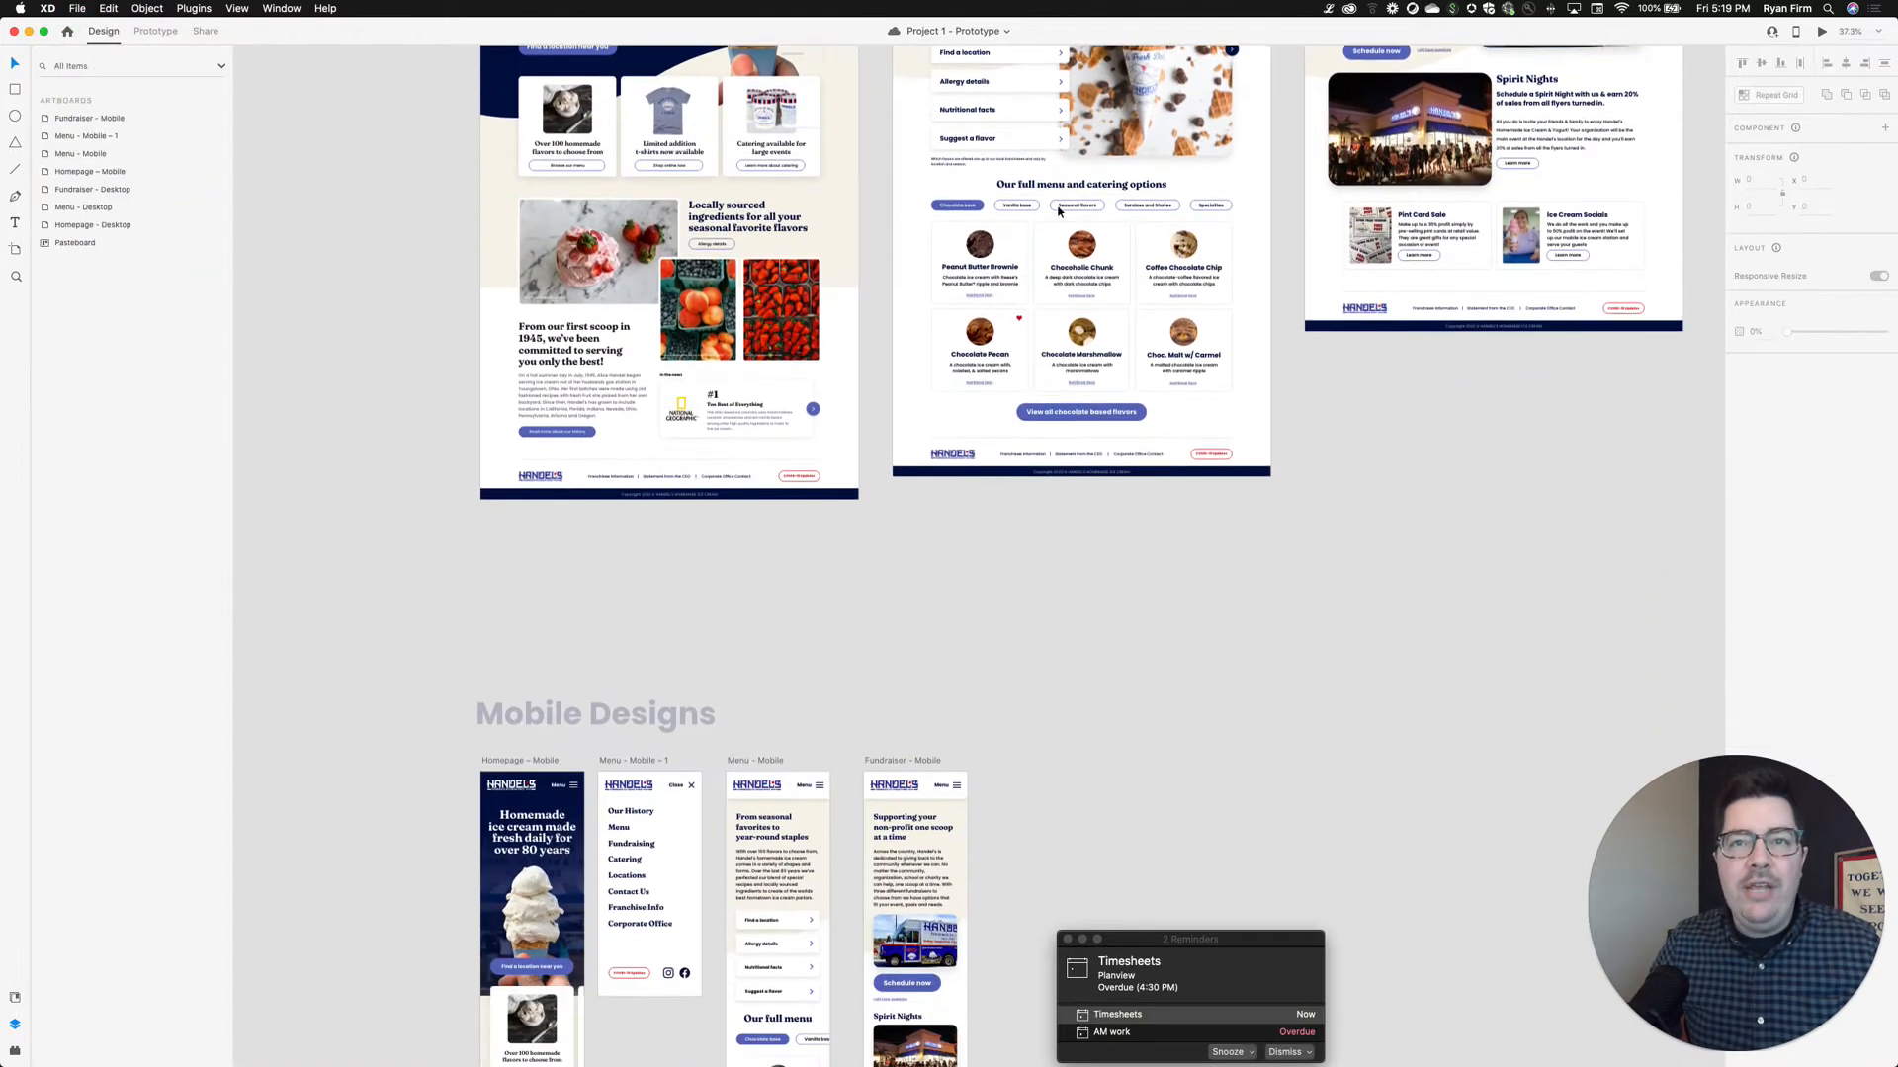
{"action": "scroll", "coordinate": [1058, 212], "scroll_direction": "up", "scroll_amount": 15}
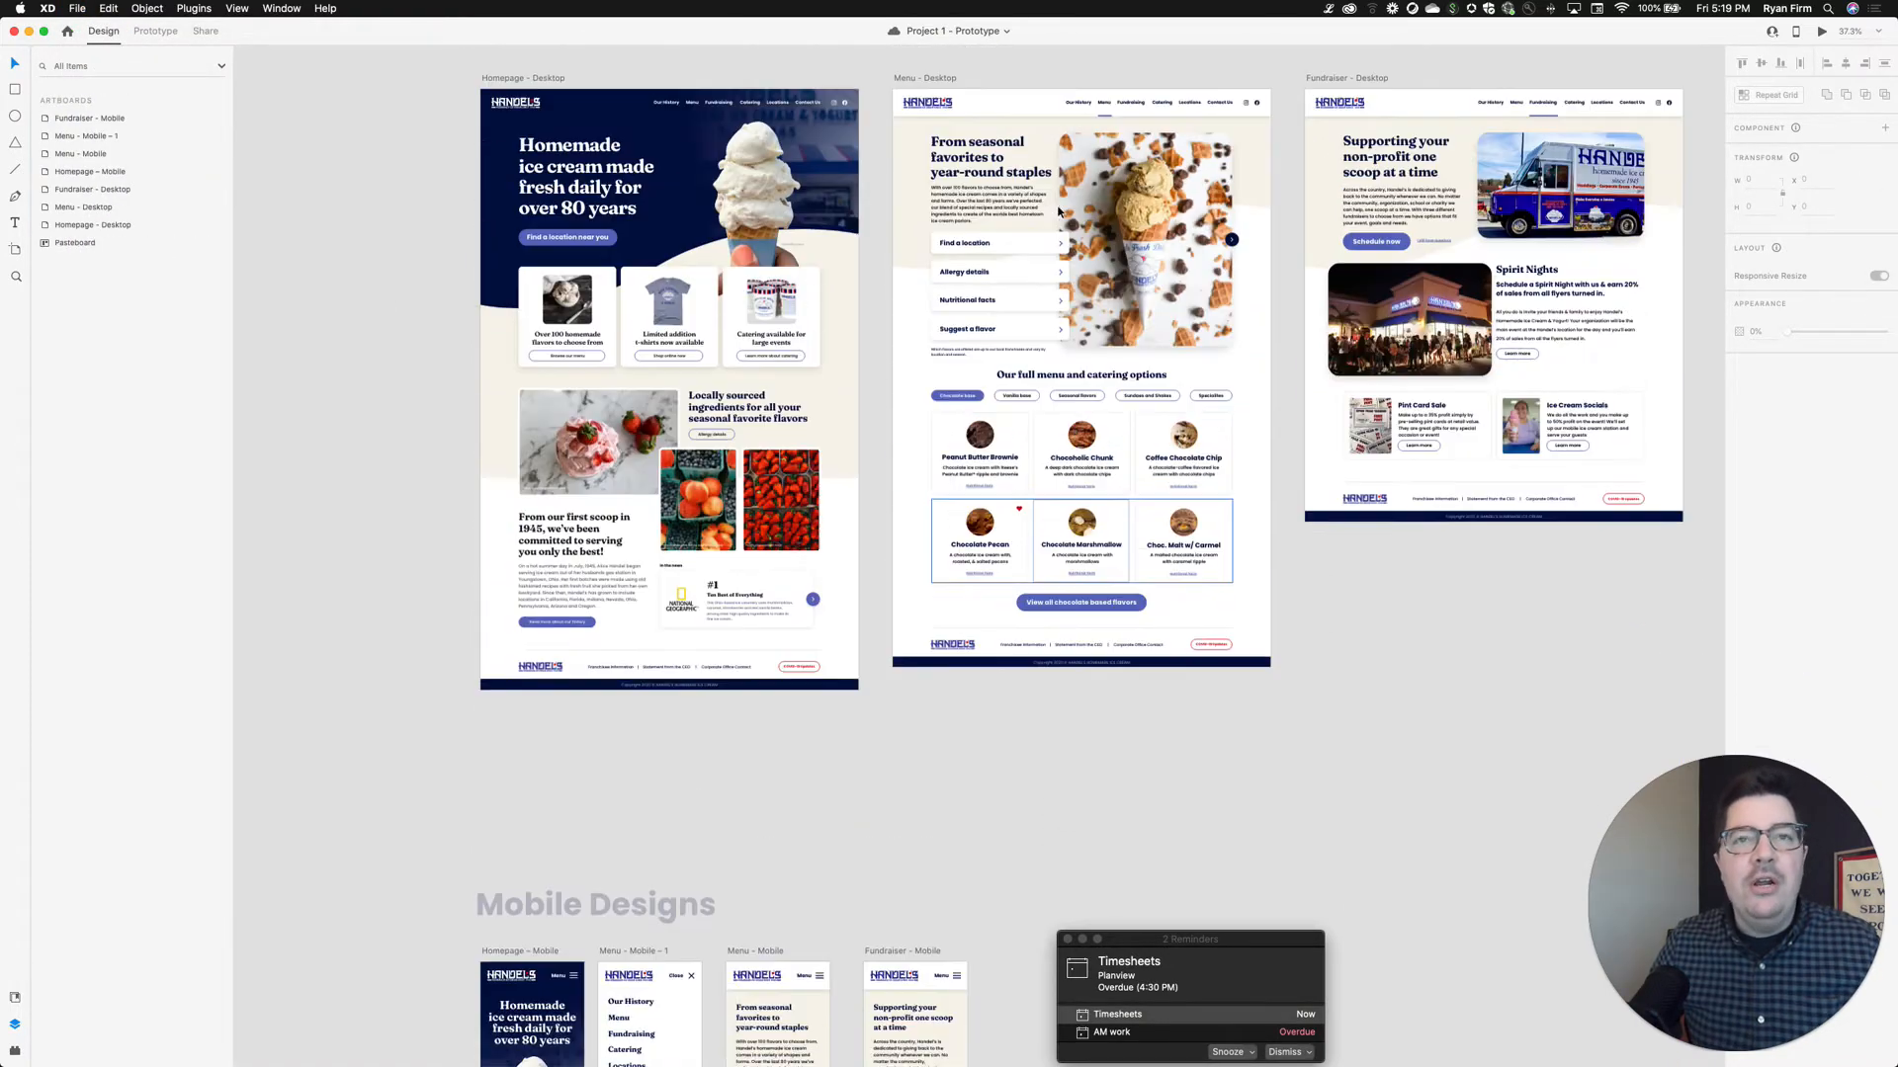
{"action": "left_click", "coordinate": [77, 8]}
{"action": "mouse_move", "coordinate": [247, 227]}
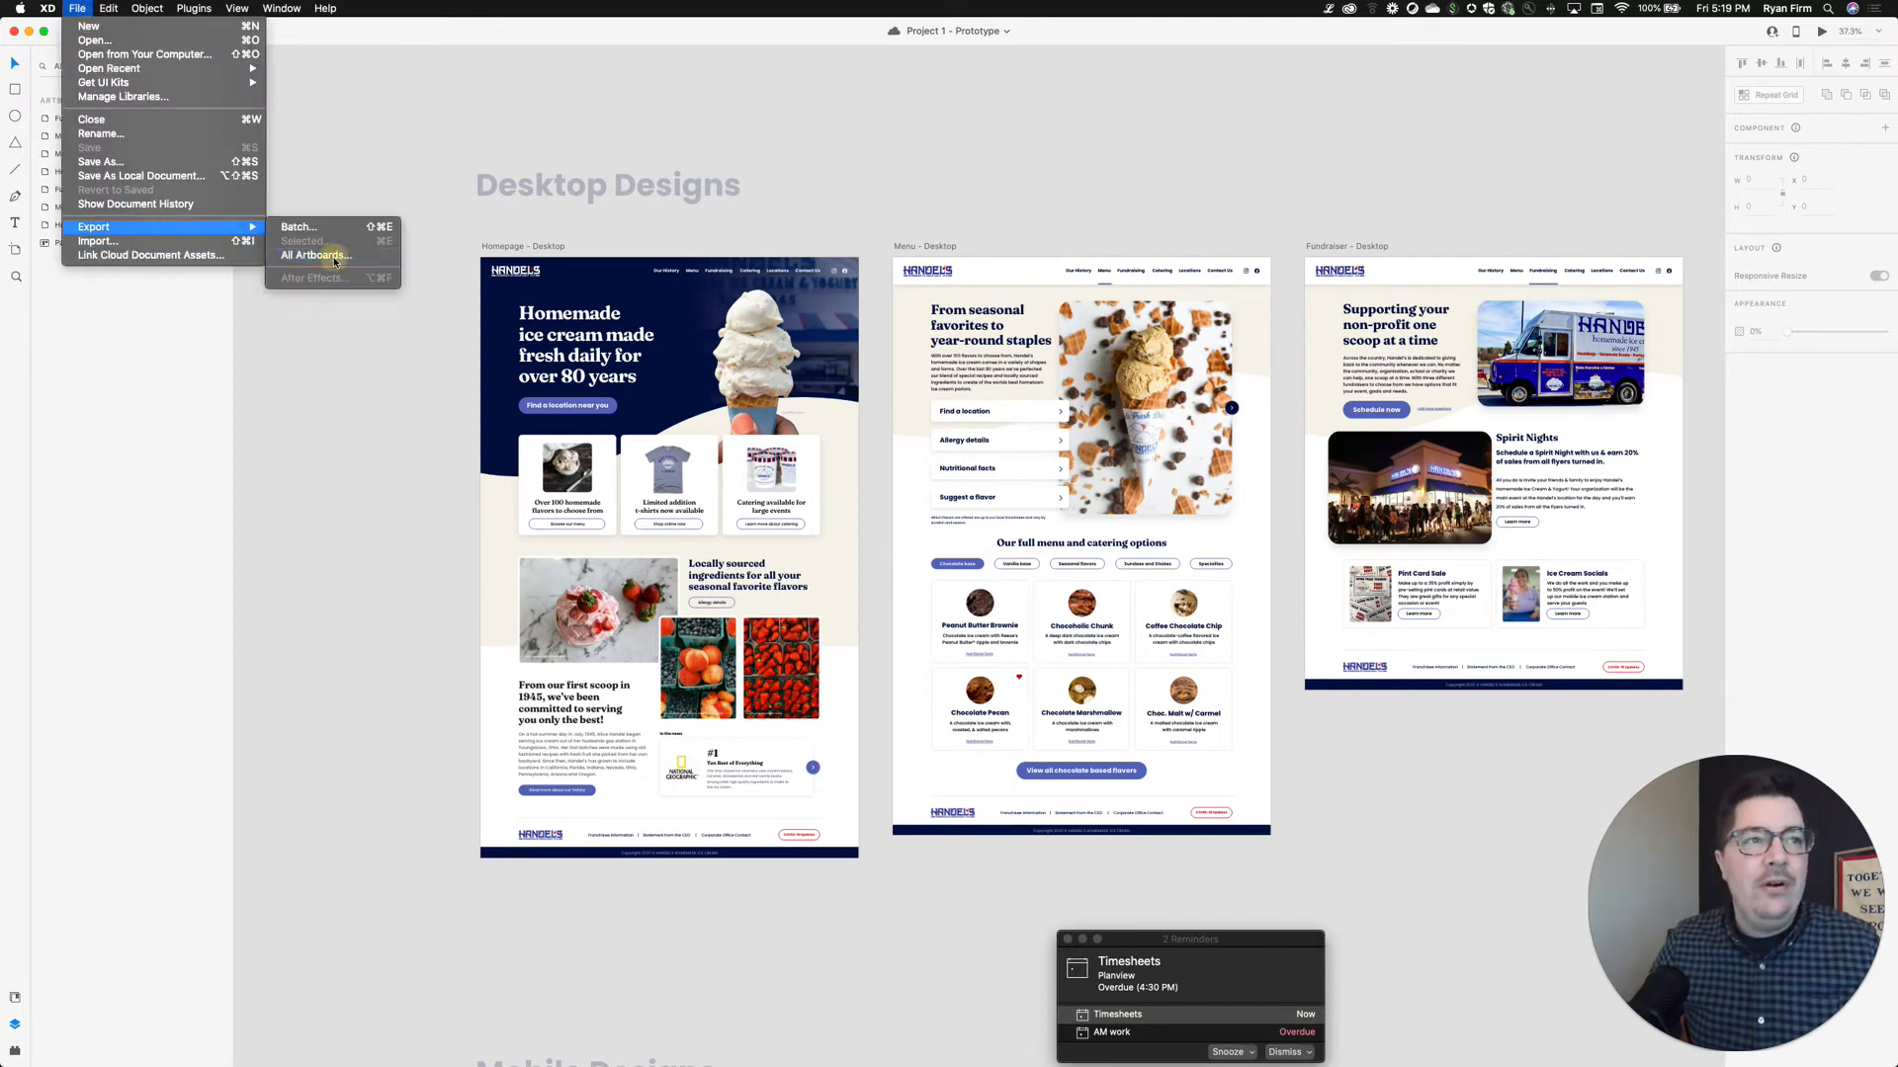
{"action": "left_click", "coordinate": [316, 255]}
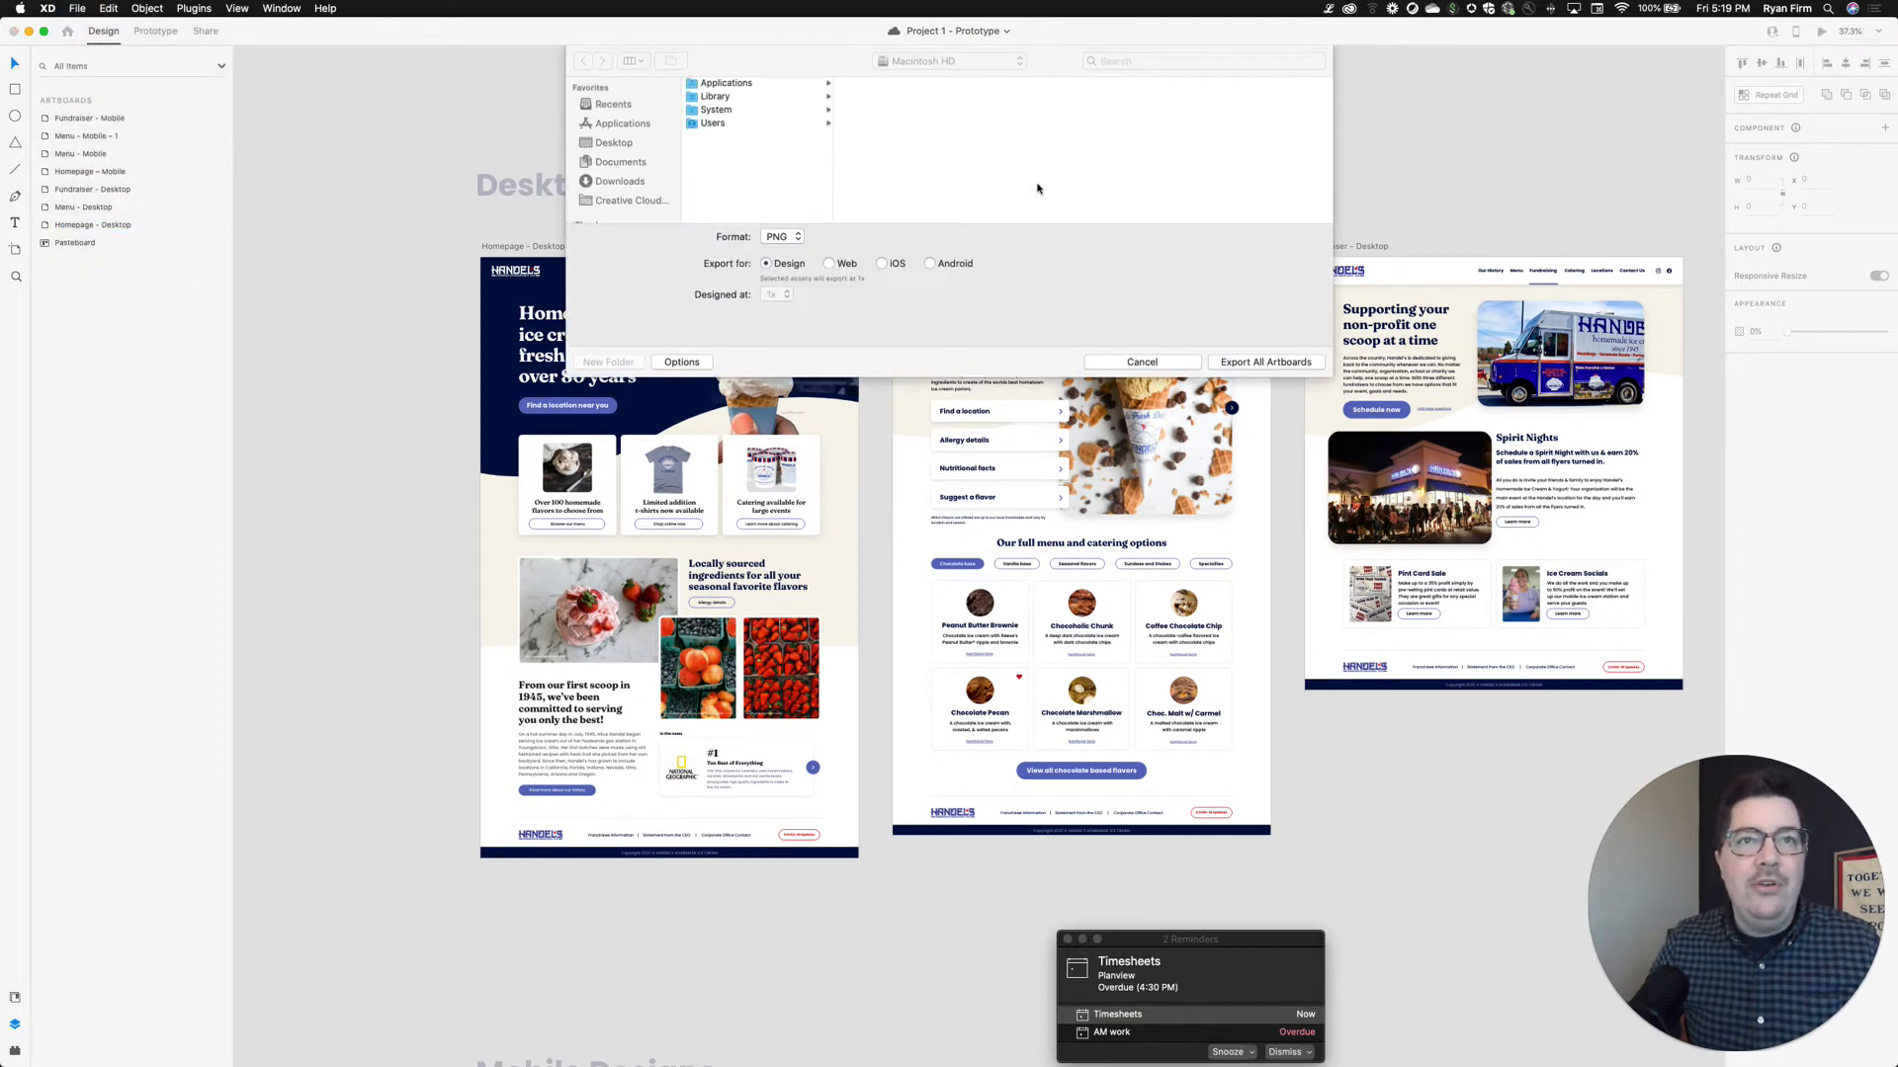
{"action": "left_click", "coordinate": [781, 237]}
{"action": "left_click", "coordinate": [779, 264]}
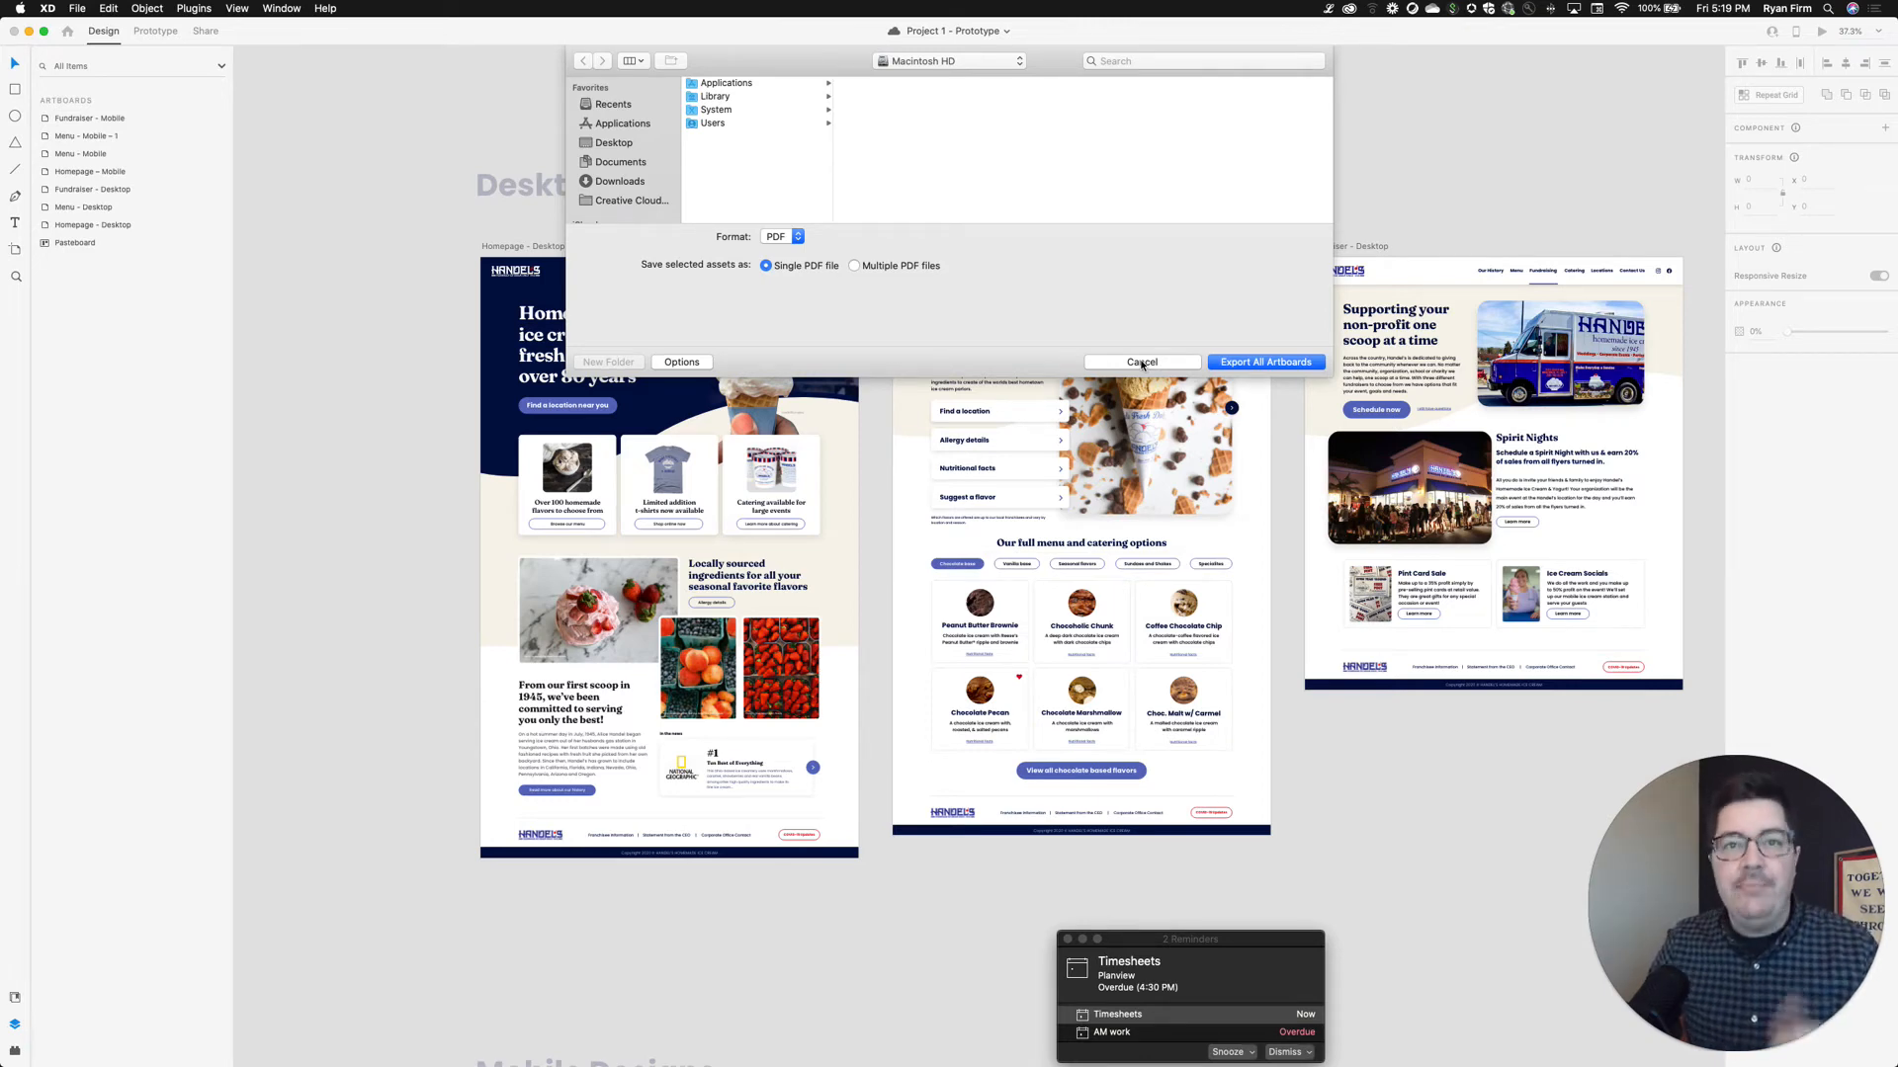
{"action": "left_click", "coordinate": [1141, 363]}
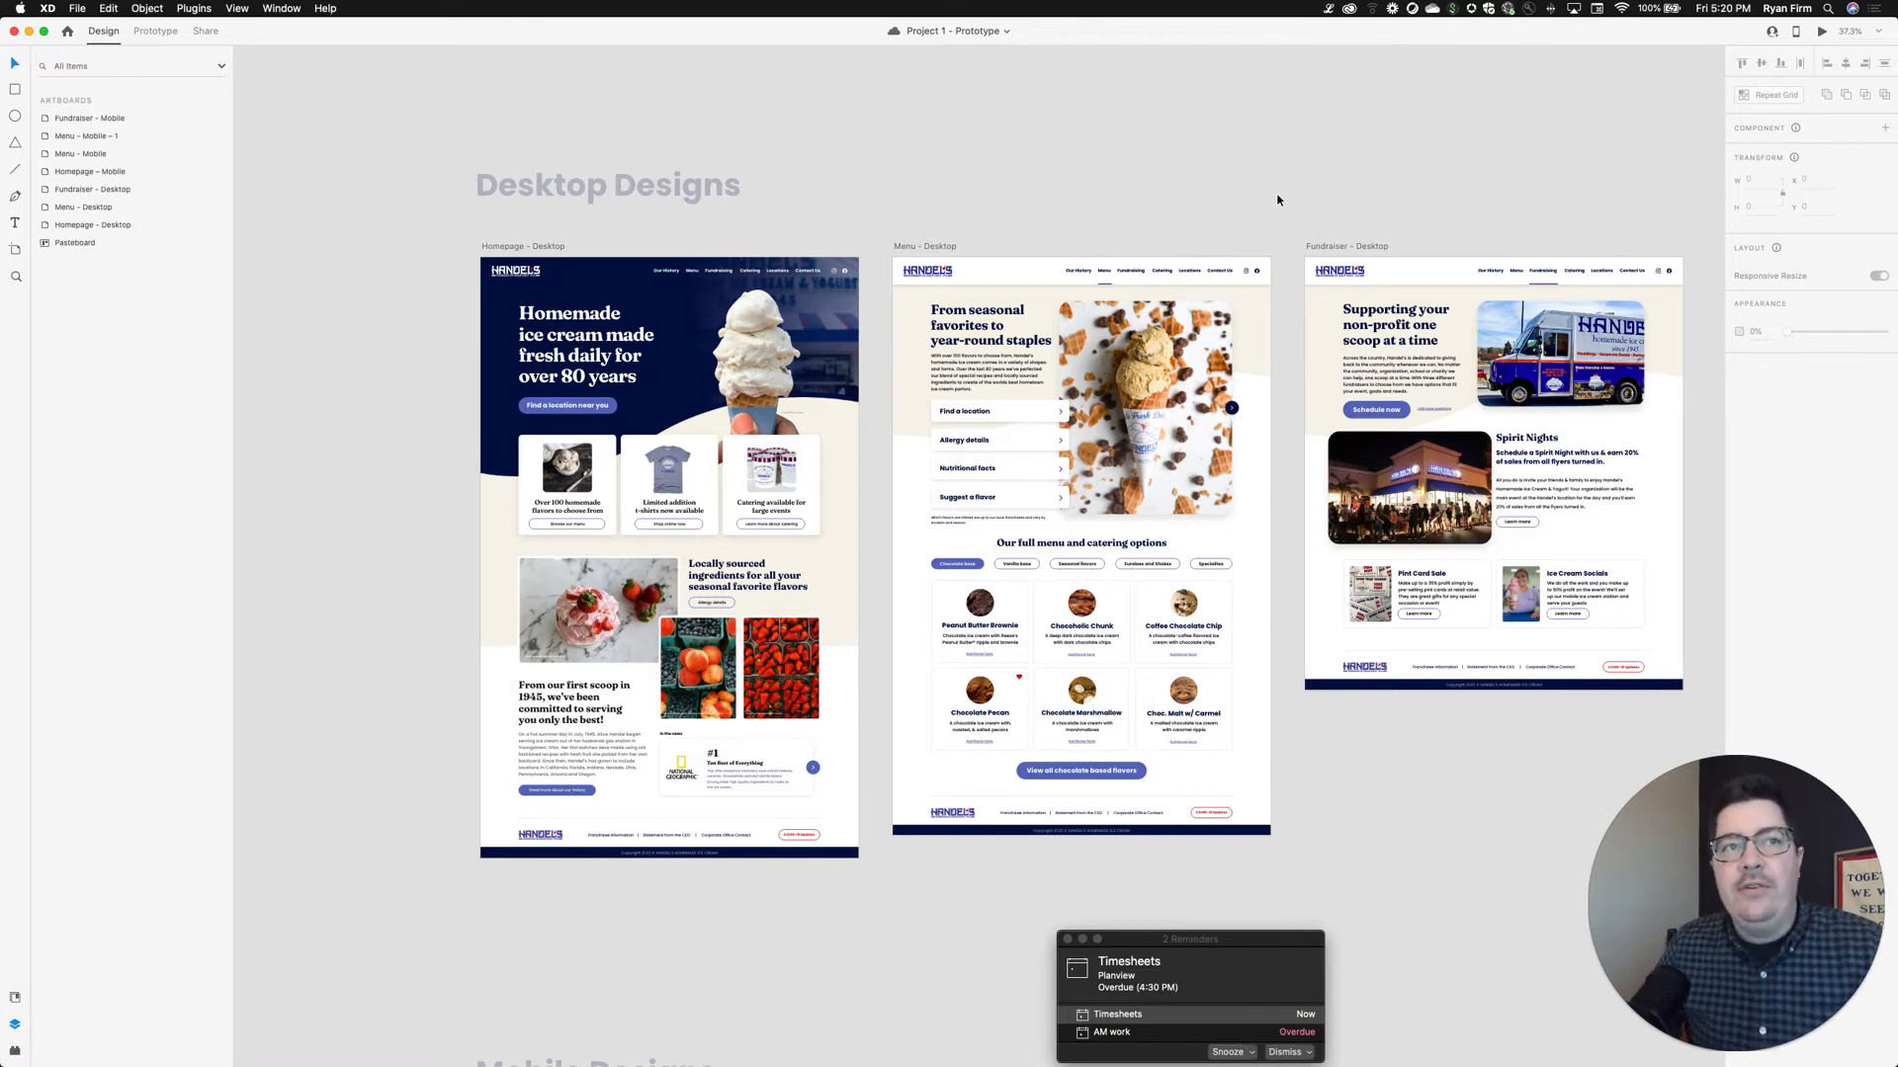
Select the Homepage - Desktop artboard and switch to Share mode
{"action": "scroll", "coordinate": [1277, 199], "scroll_direction": "right", "scroll_amount": 1}
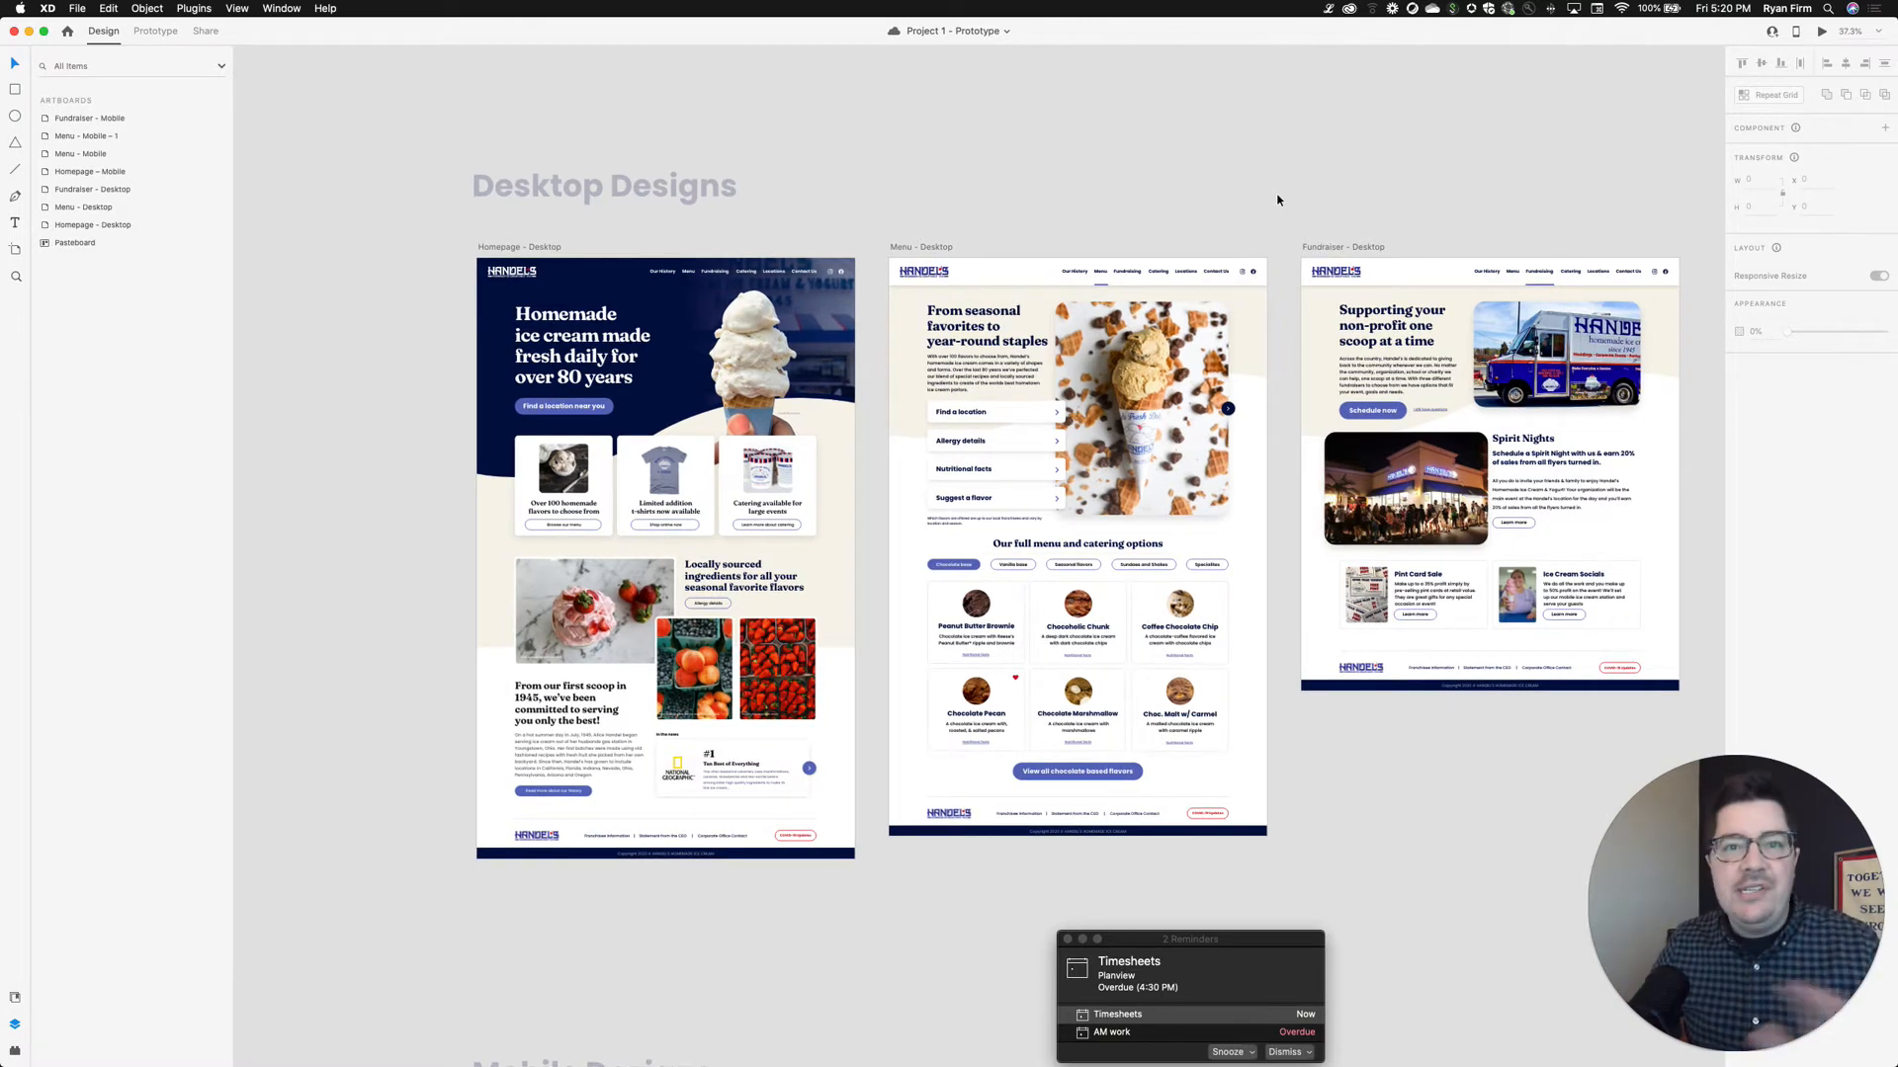
{"action": "scroll", "coordinate": [1277, 200], "scroll_direction": "right", "scroll_amount": 4}
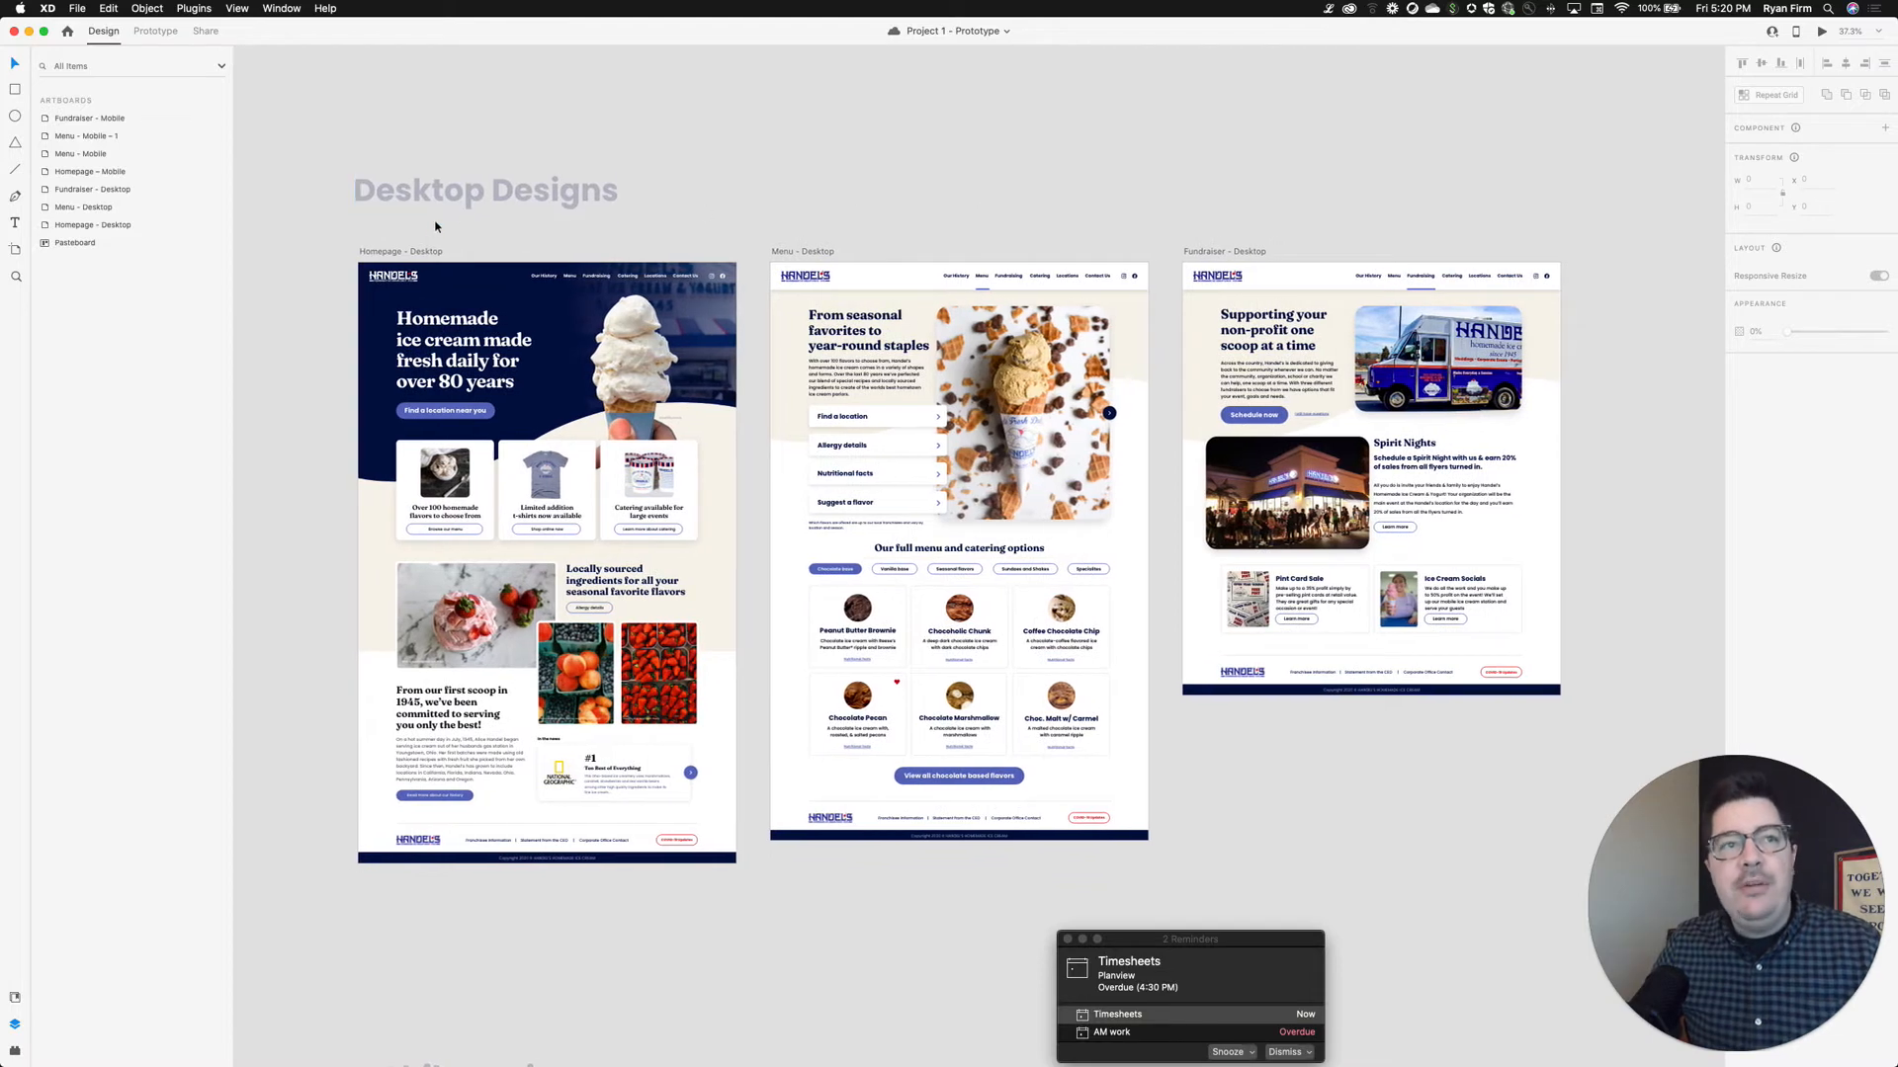
{"action": "left_click", "coordinate": [410, 255]}
{"action": "left_click", "coordinate": [410, 255]}
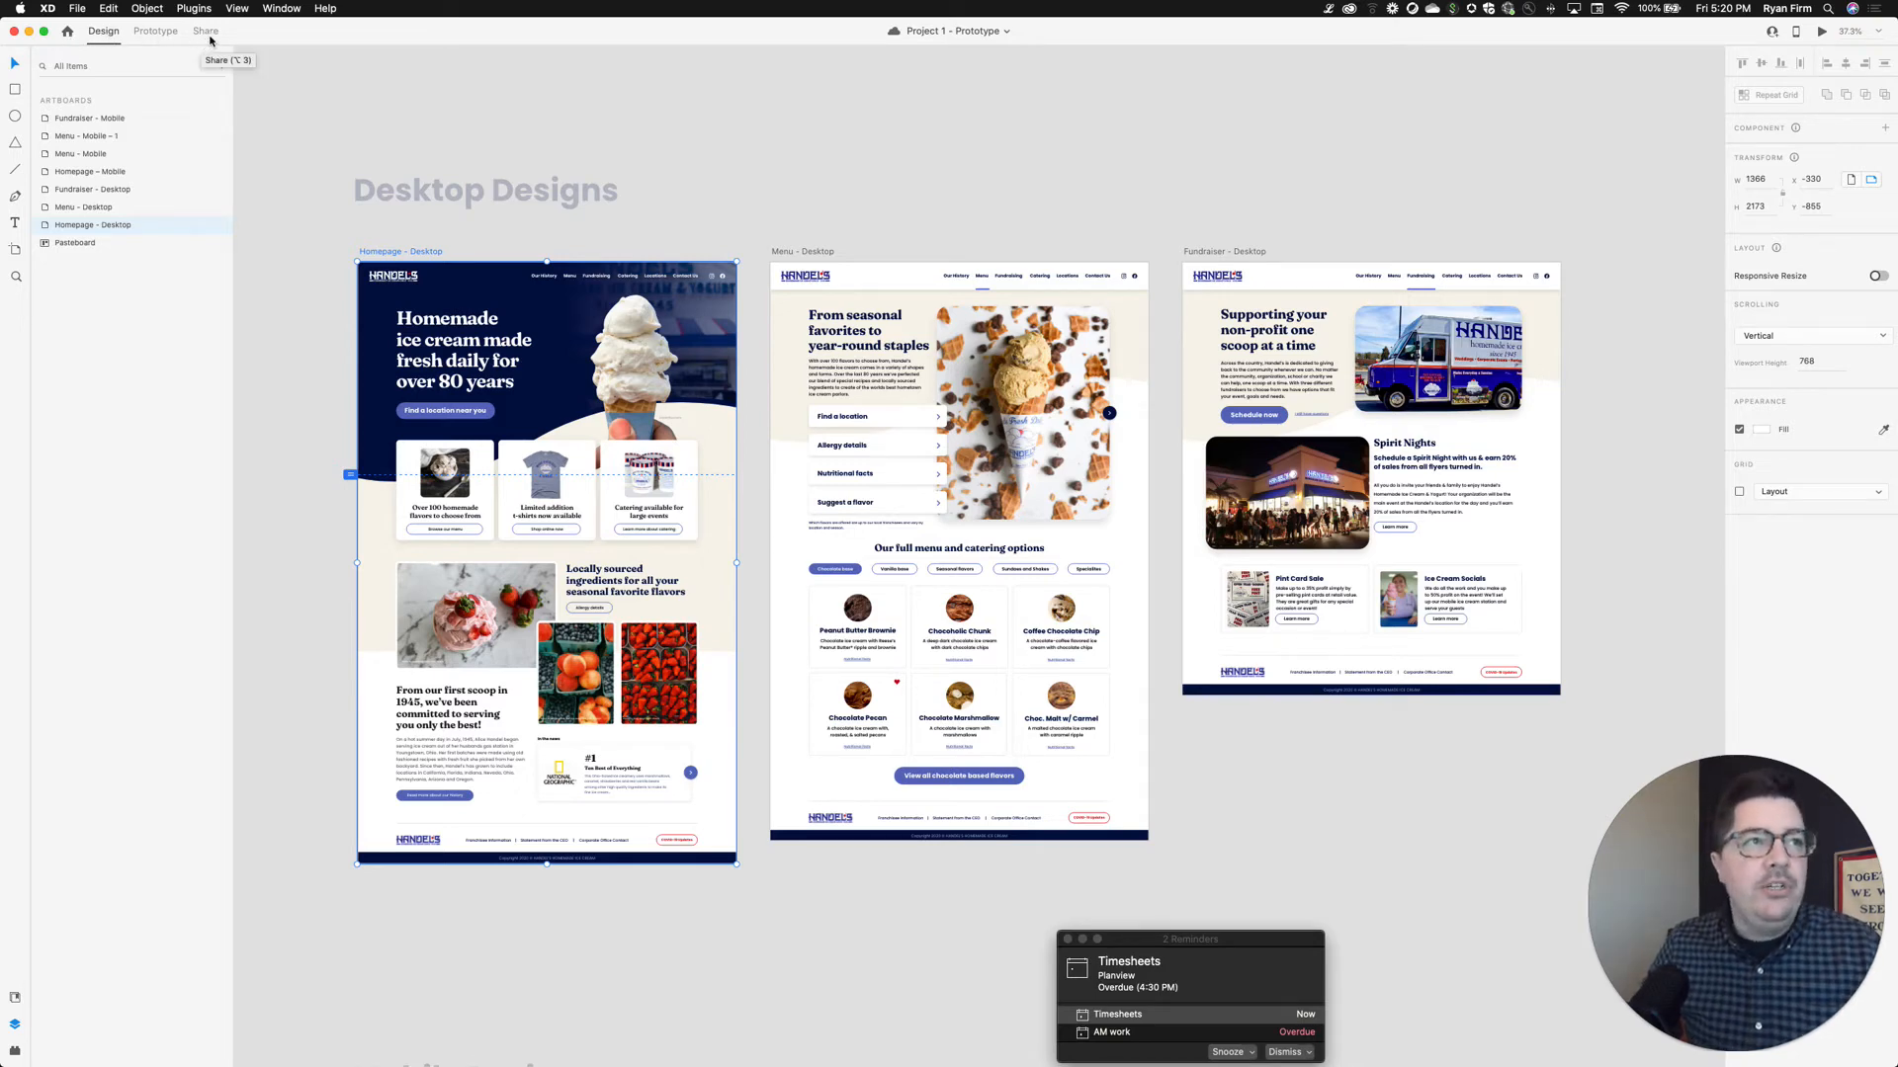
{"action": "left_click", "coordinate": [205, 33]}
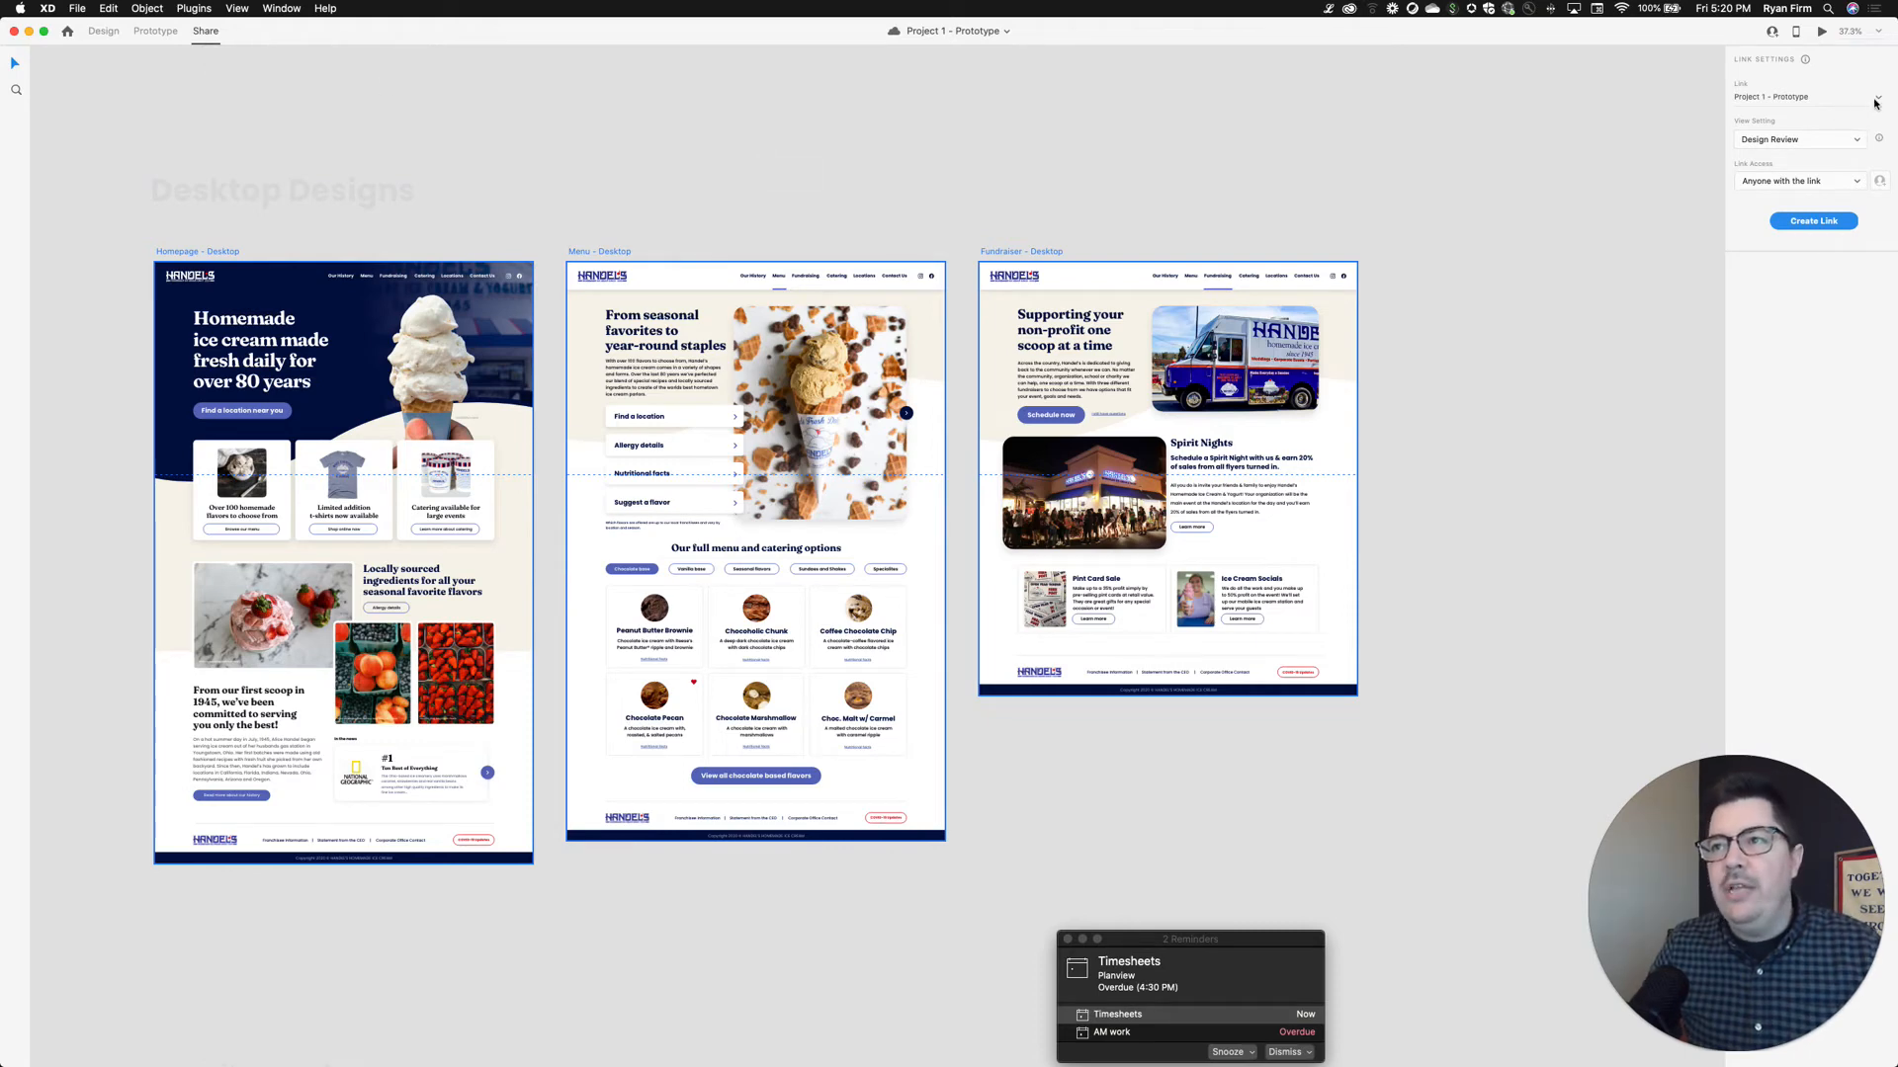
Keep the Project 1 - Prototype link on Design Review with anyone-with-the-link access, and create it
{"action": "left_click", "coordinate": [1835, 103]}
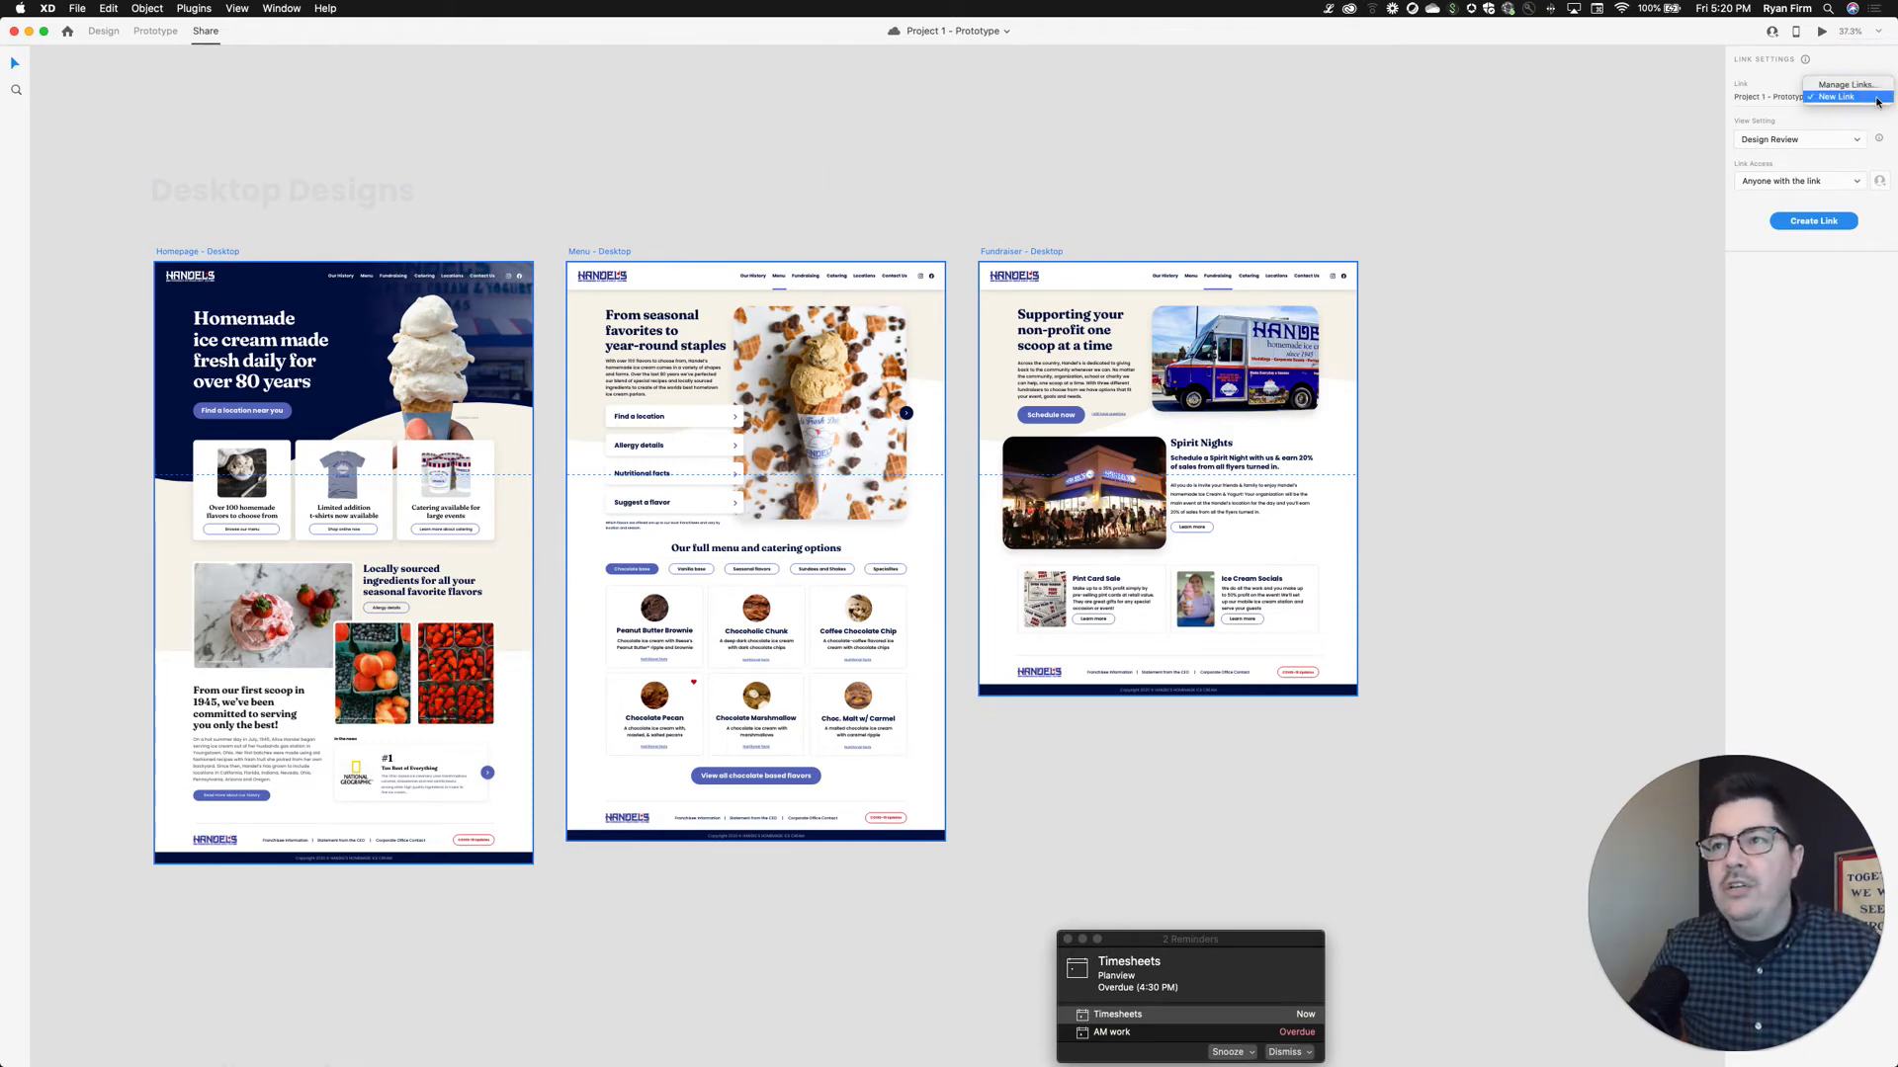
{"action": "left_click", "coordinate": [1777, 105]}
{"action": "left_click", "coordinate": [1822, 147]}
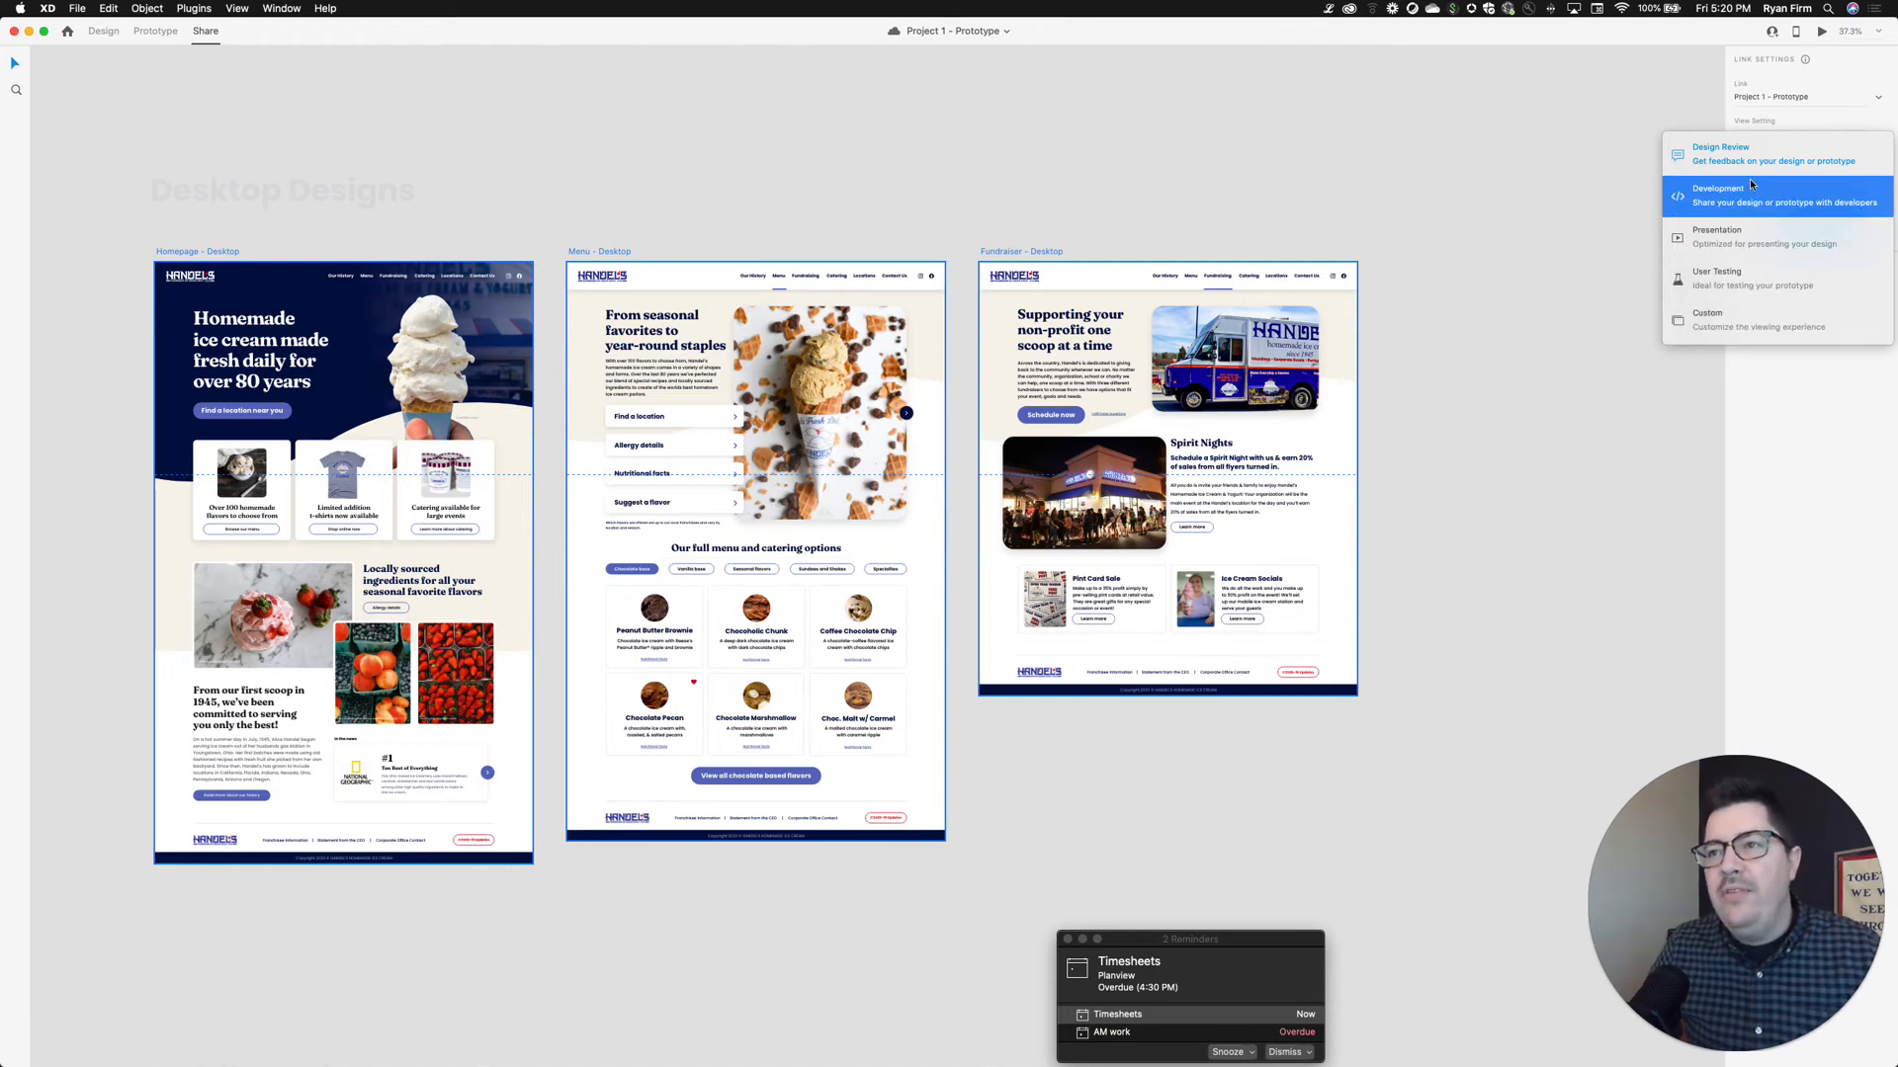
{"action": "left_click", "coordinate": [1805, 157]}
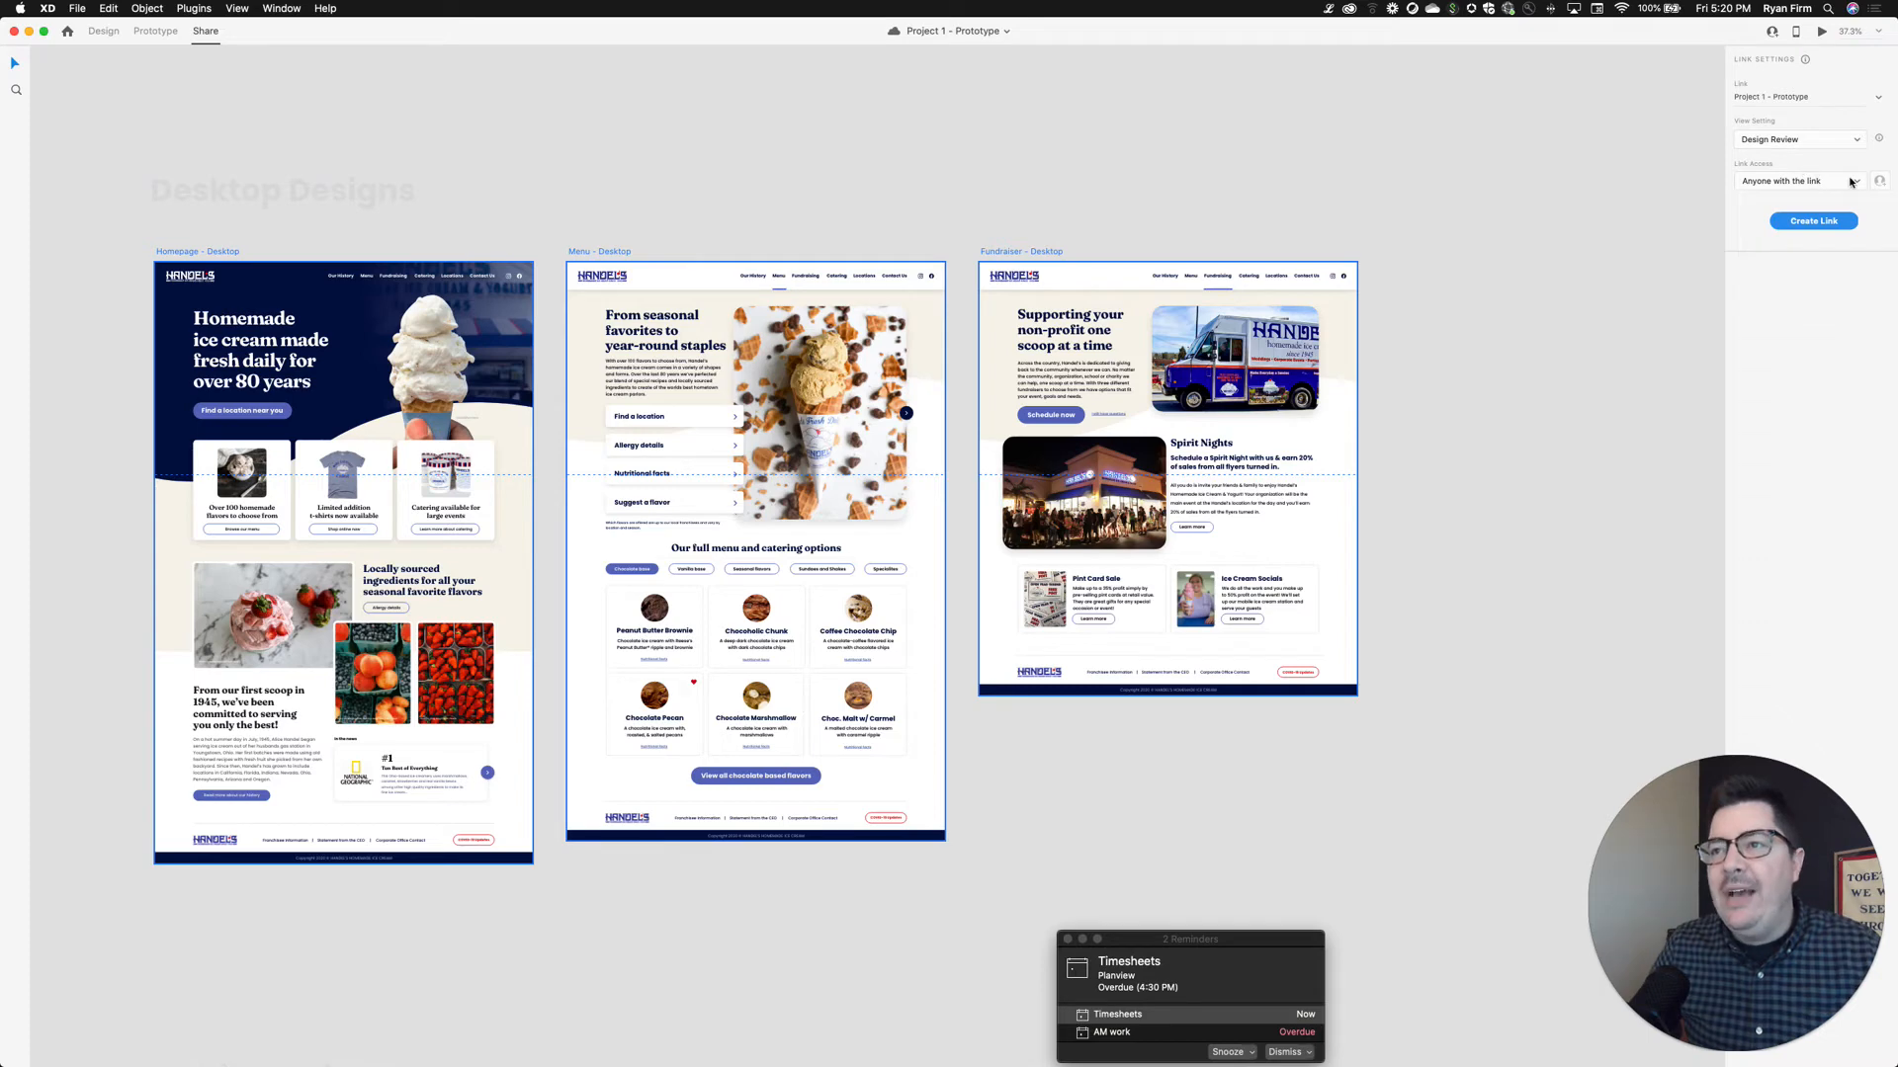
{"action": "left_click", "coordinate": [1852, 182]}
{"action": "left_click", "coordinate": [1814, 279]}
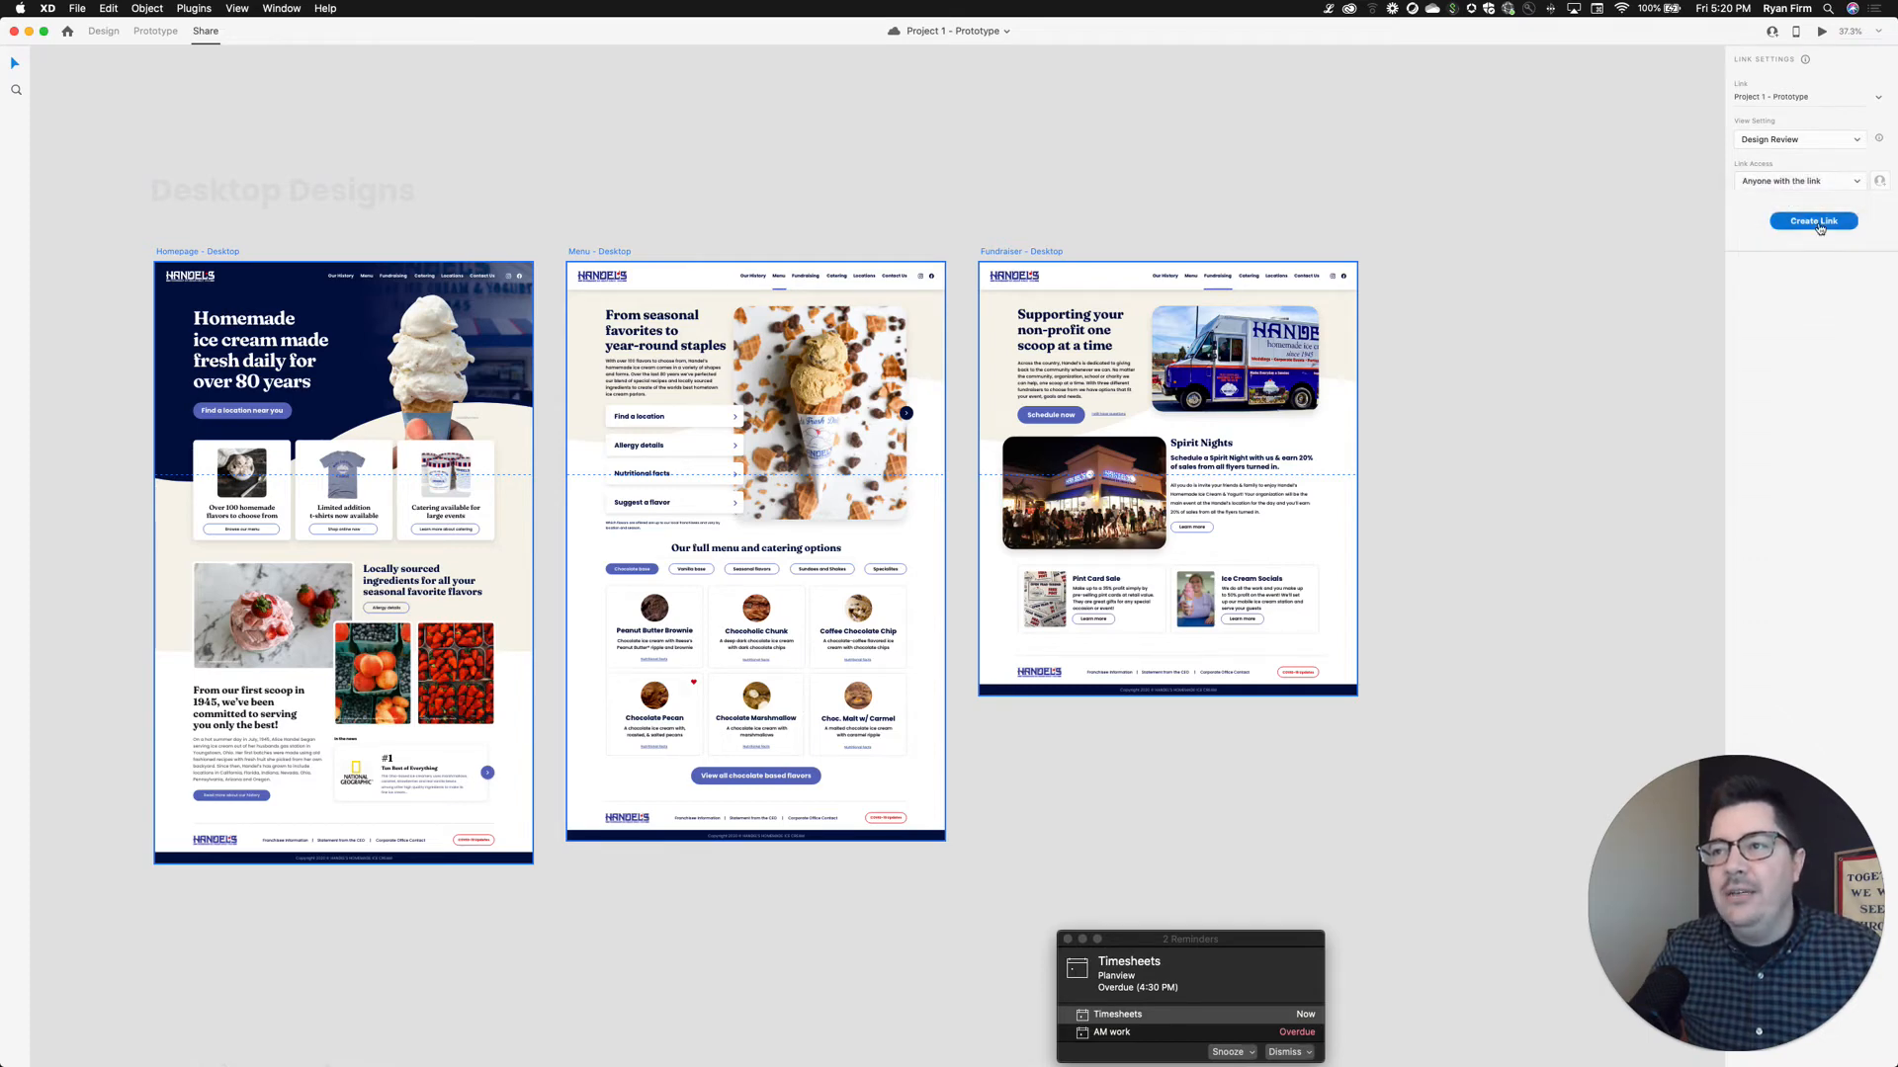
{"action": "left_click", "coordinate": [1817, 221]}
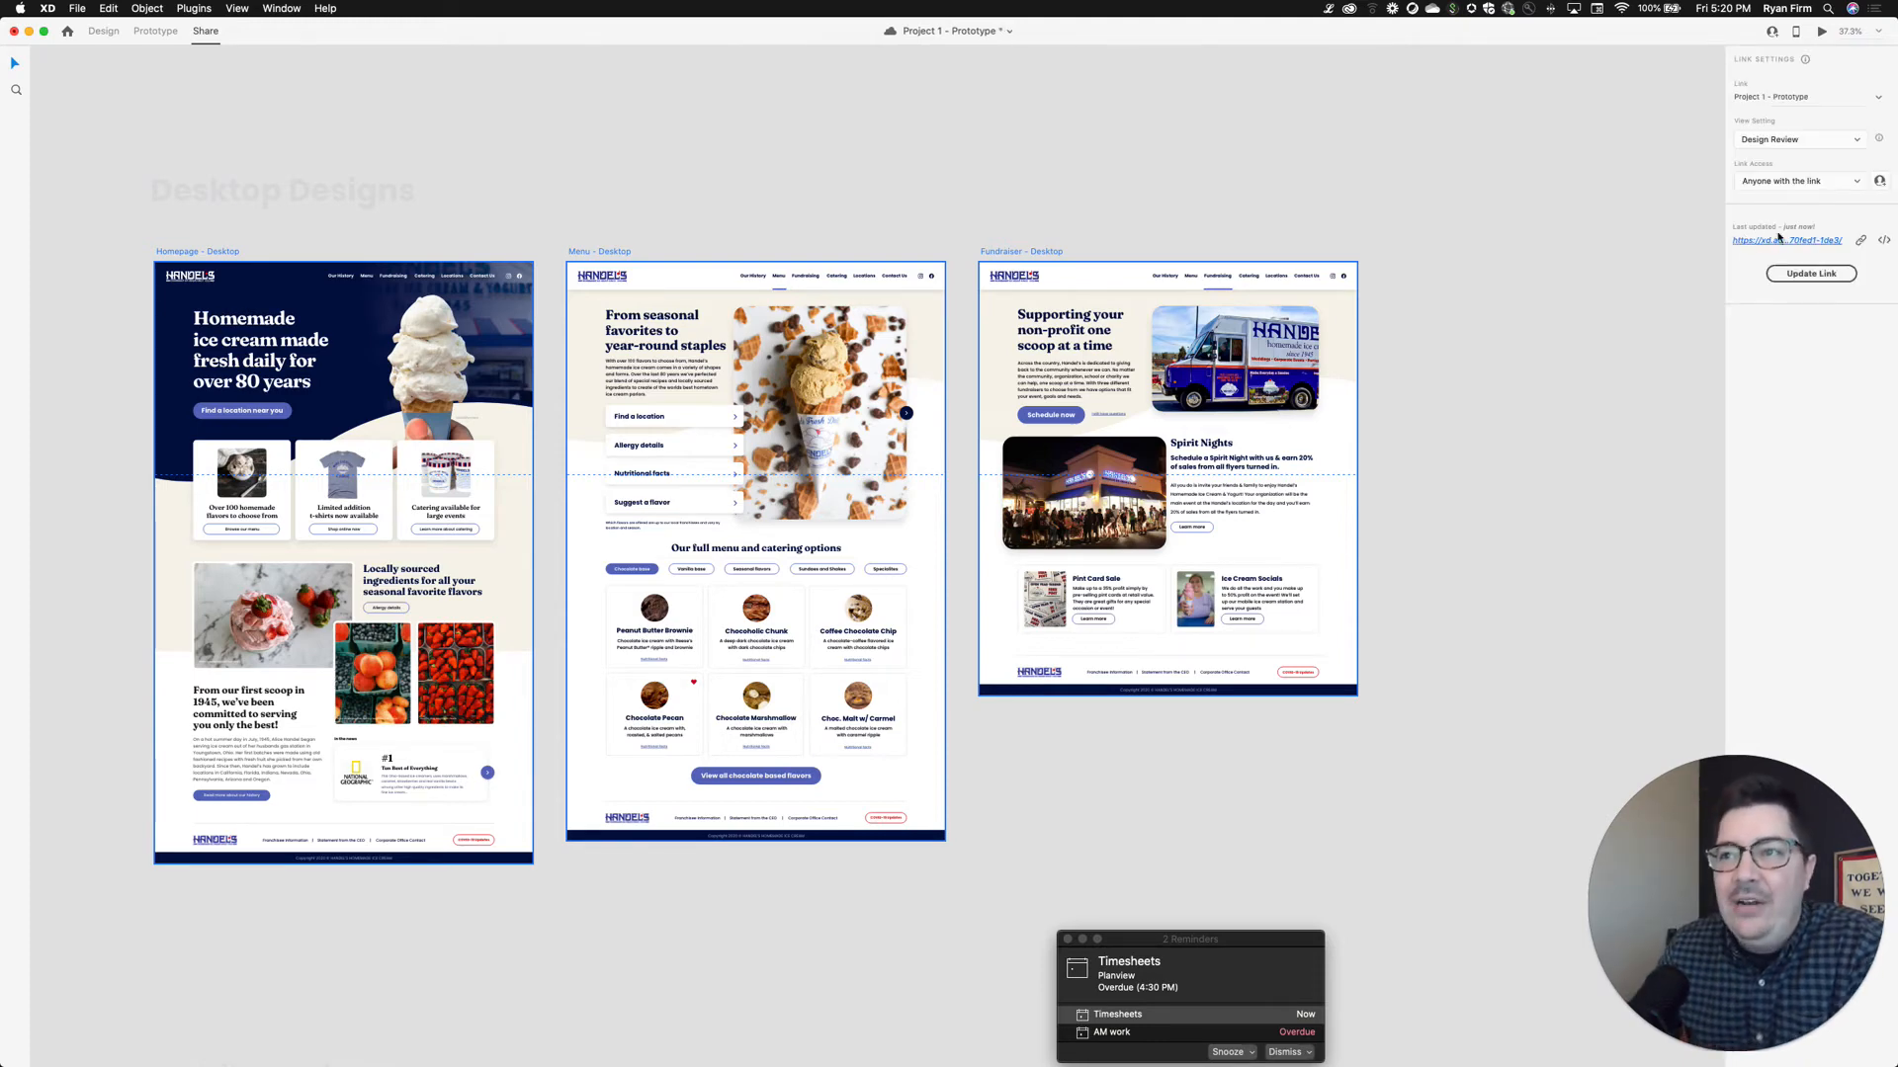
Copy the new Design Review link URL and save the project with Cmd+S
{"action": "left_click", "coordinate": [1860, 243]}
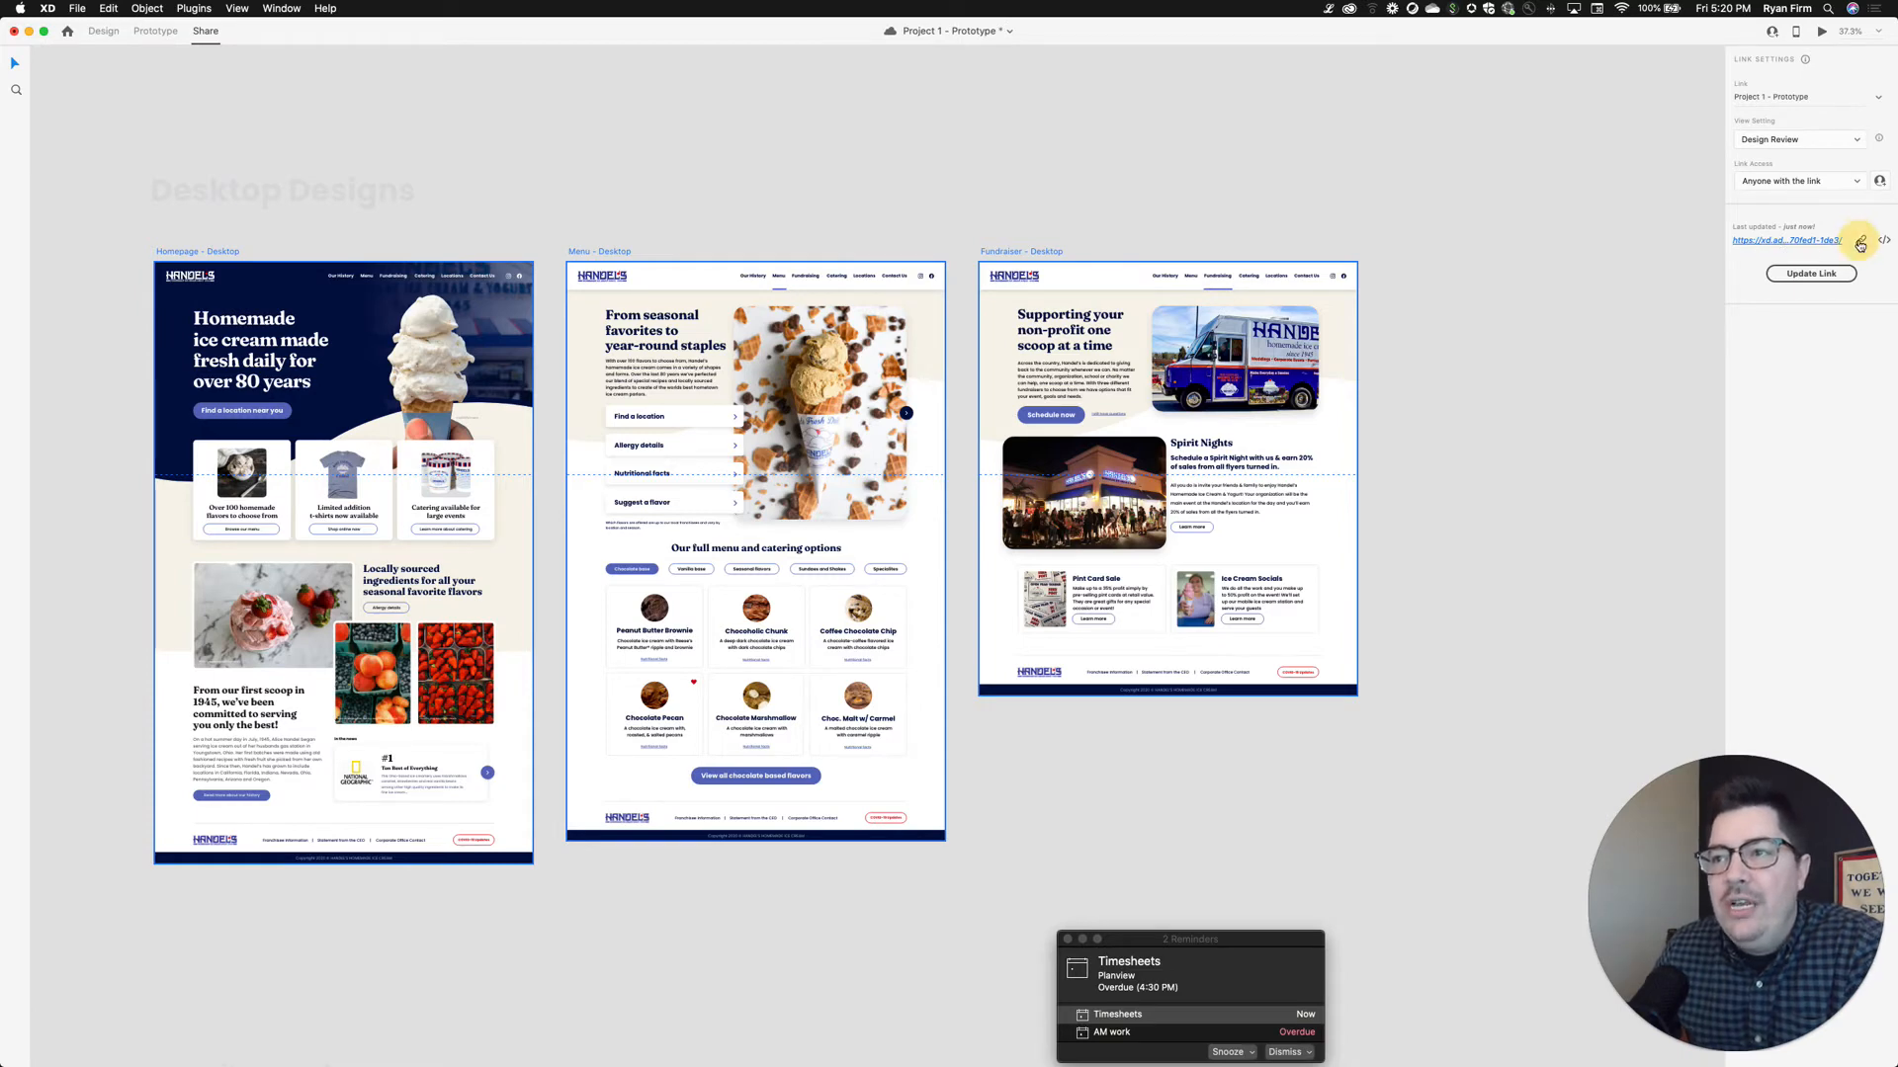
{"action": "left_click", "coordinate": [553, 94]}
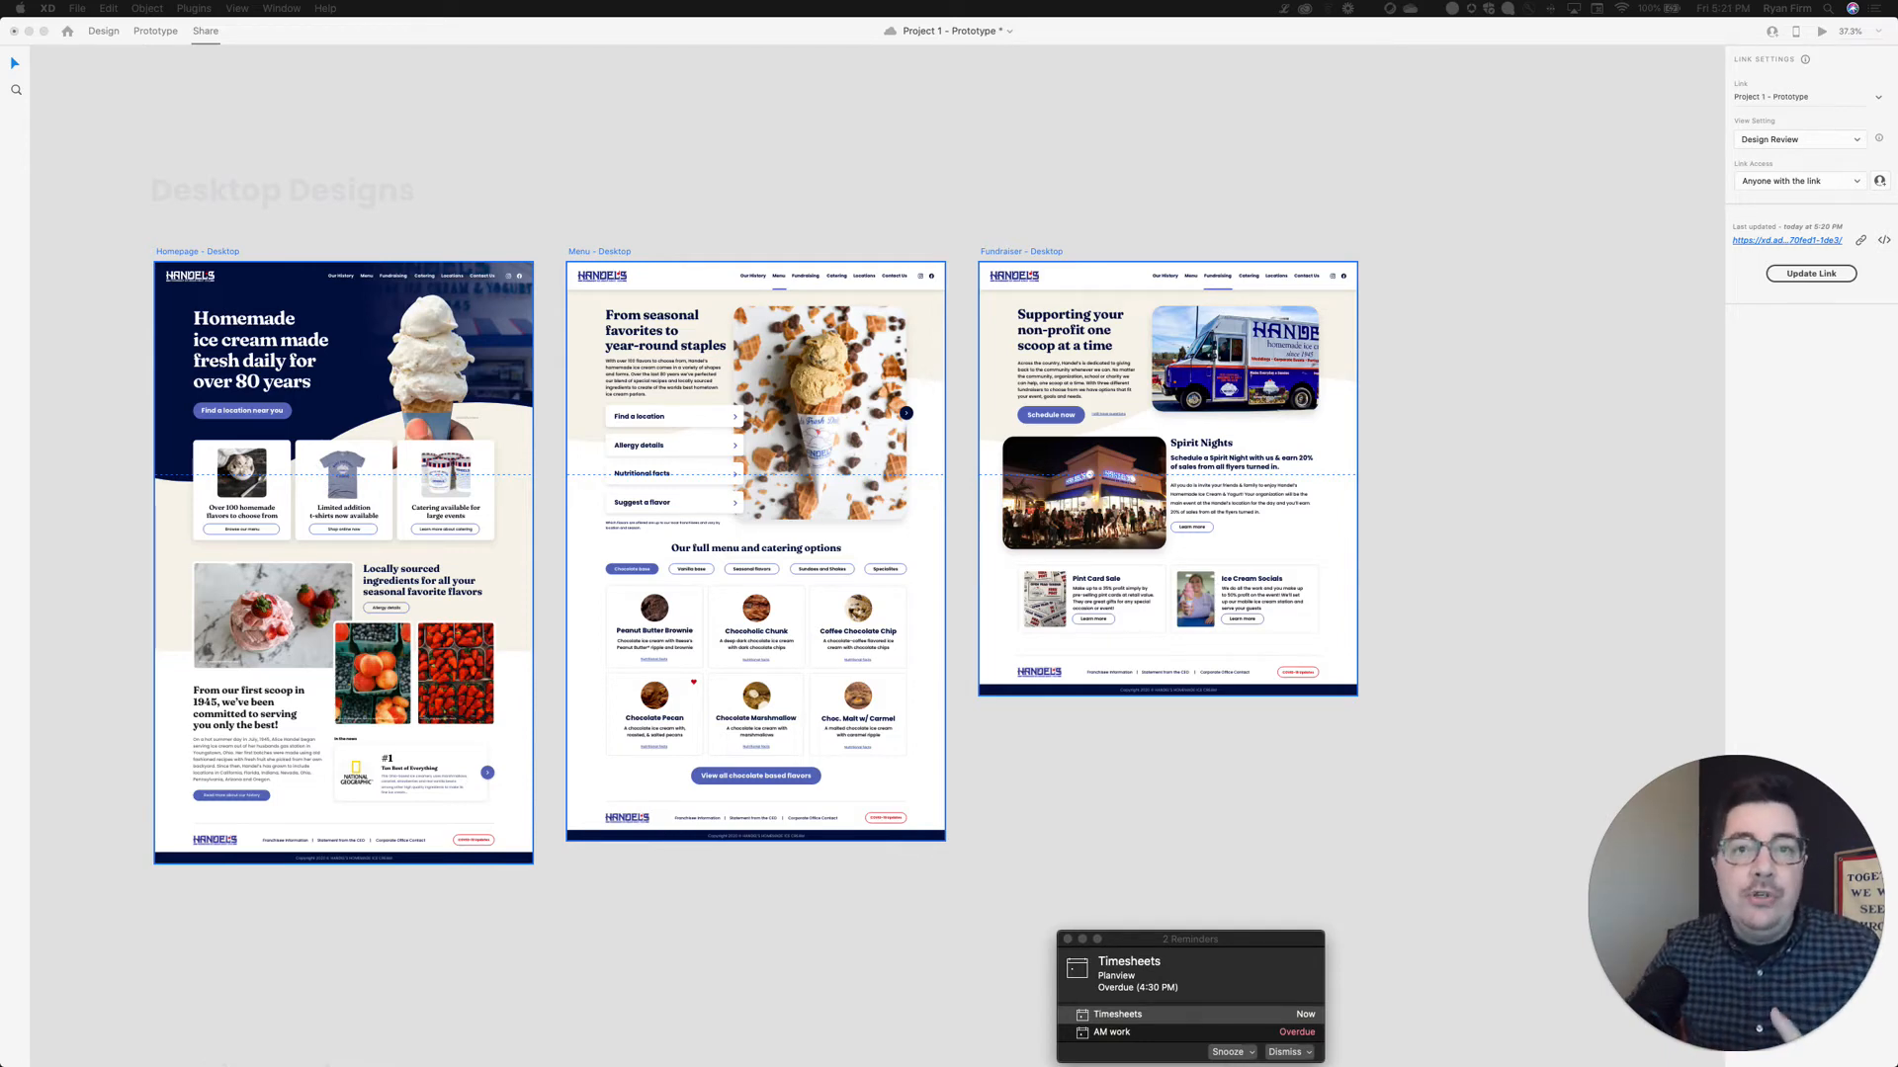
{"action": "key", "text": "super+s"}
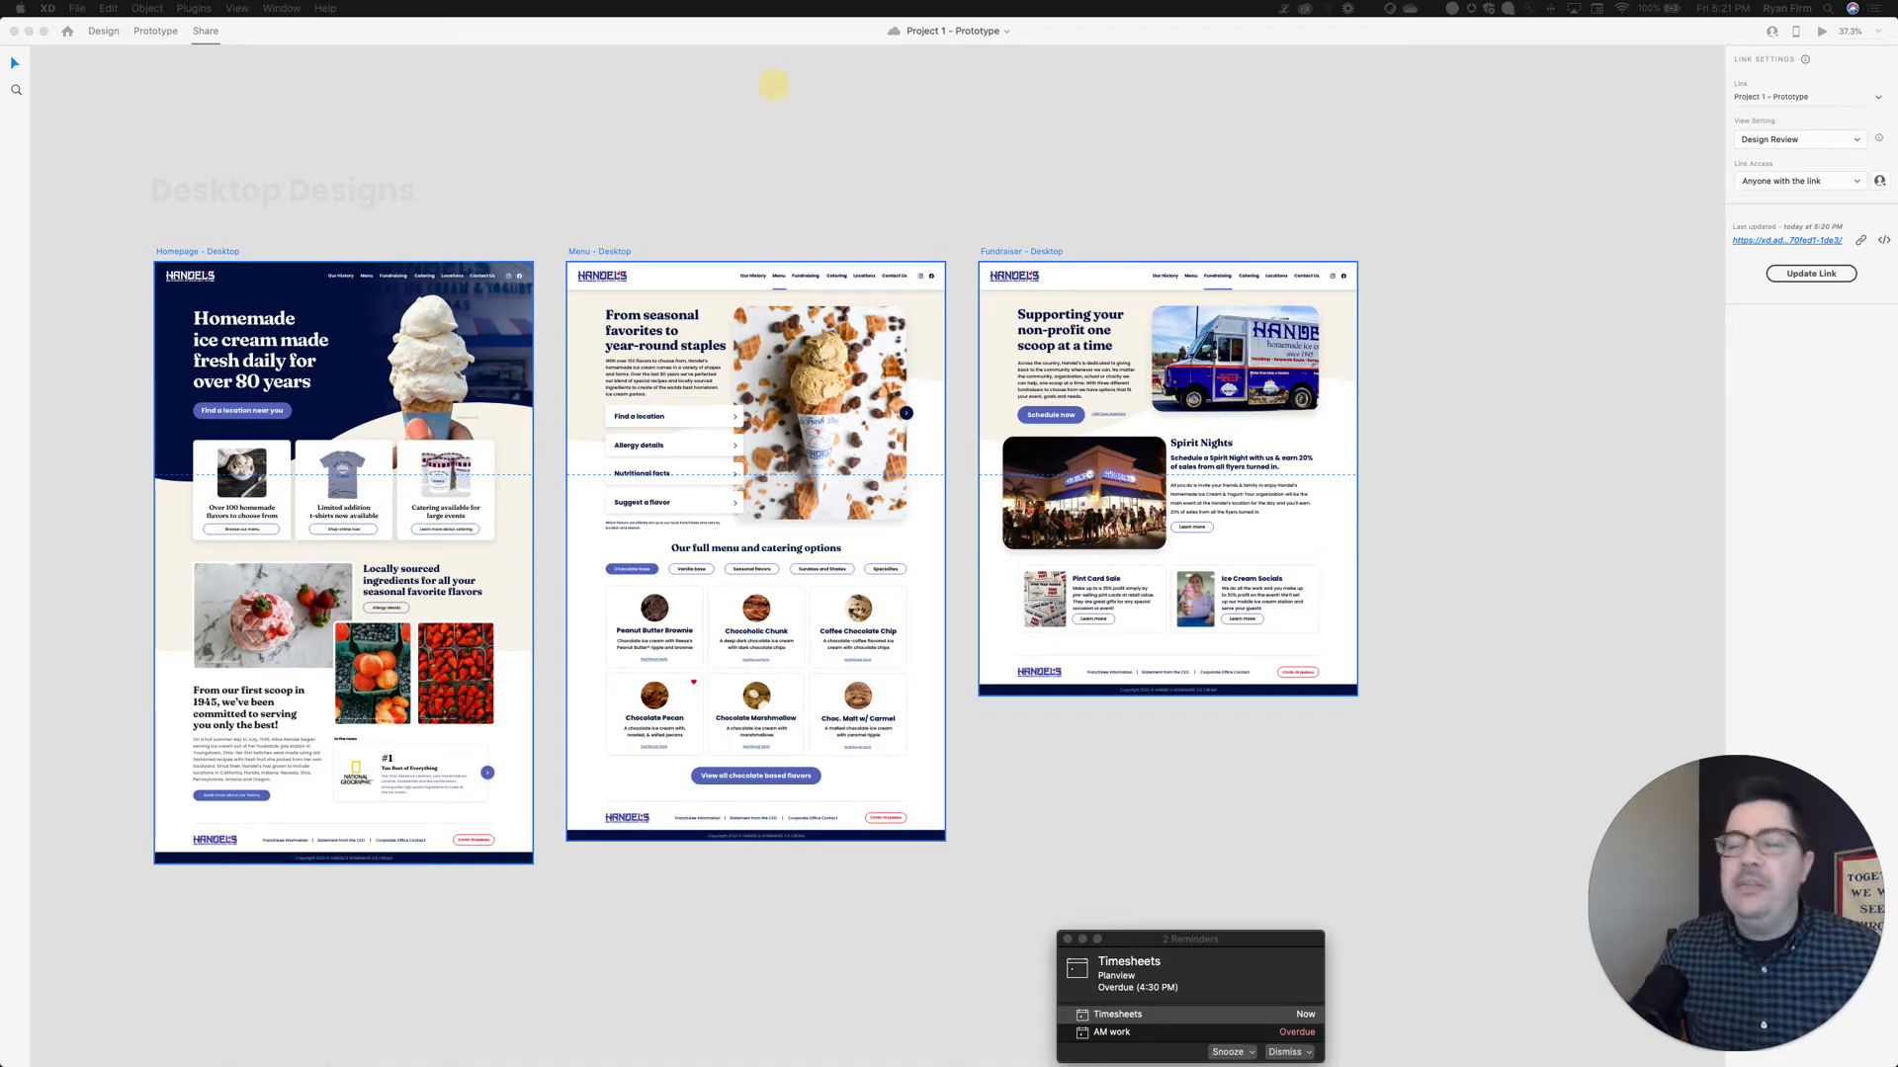
Drag the Chrome window showing the Blackboard discussion onto this screen
{"action": "left_click_drag", "start_coordinate": [1897, 93], "coordinate": [828, 48]}
Open the copied prototype link in a new browser tab and scroll through the desktop homepage
{"action": "key", "text": "super+t"}
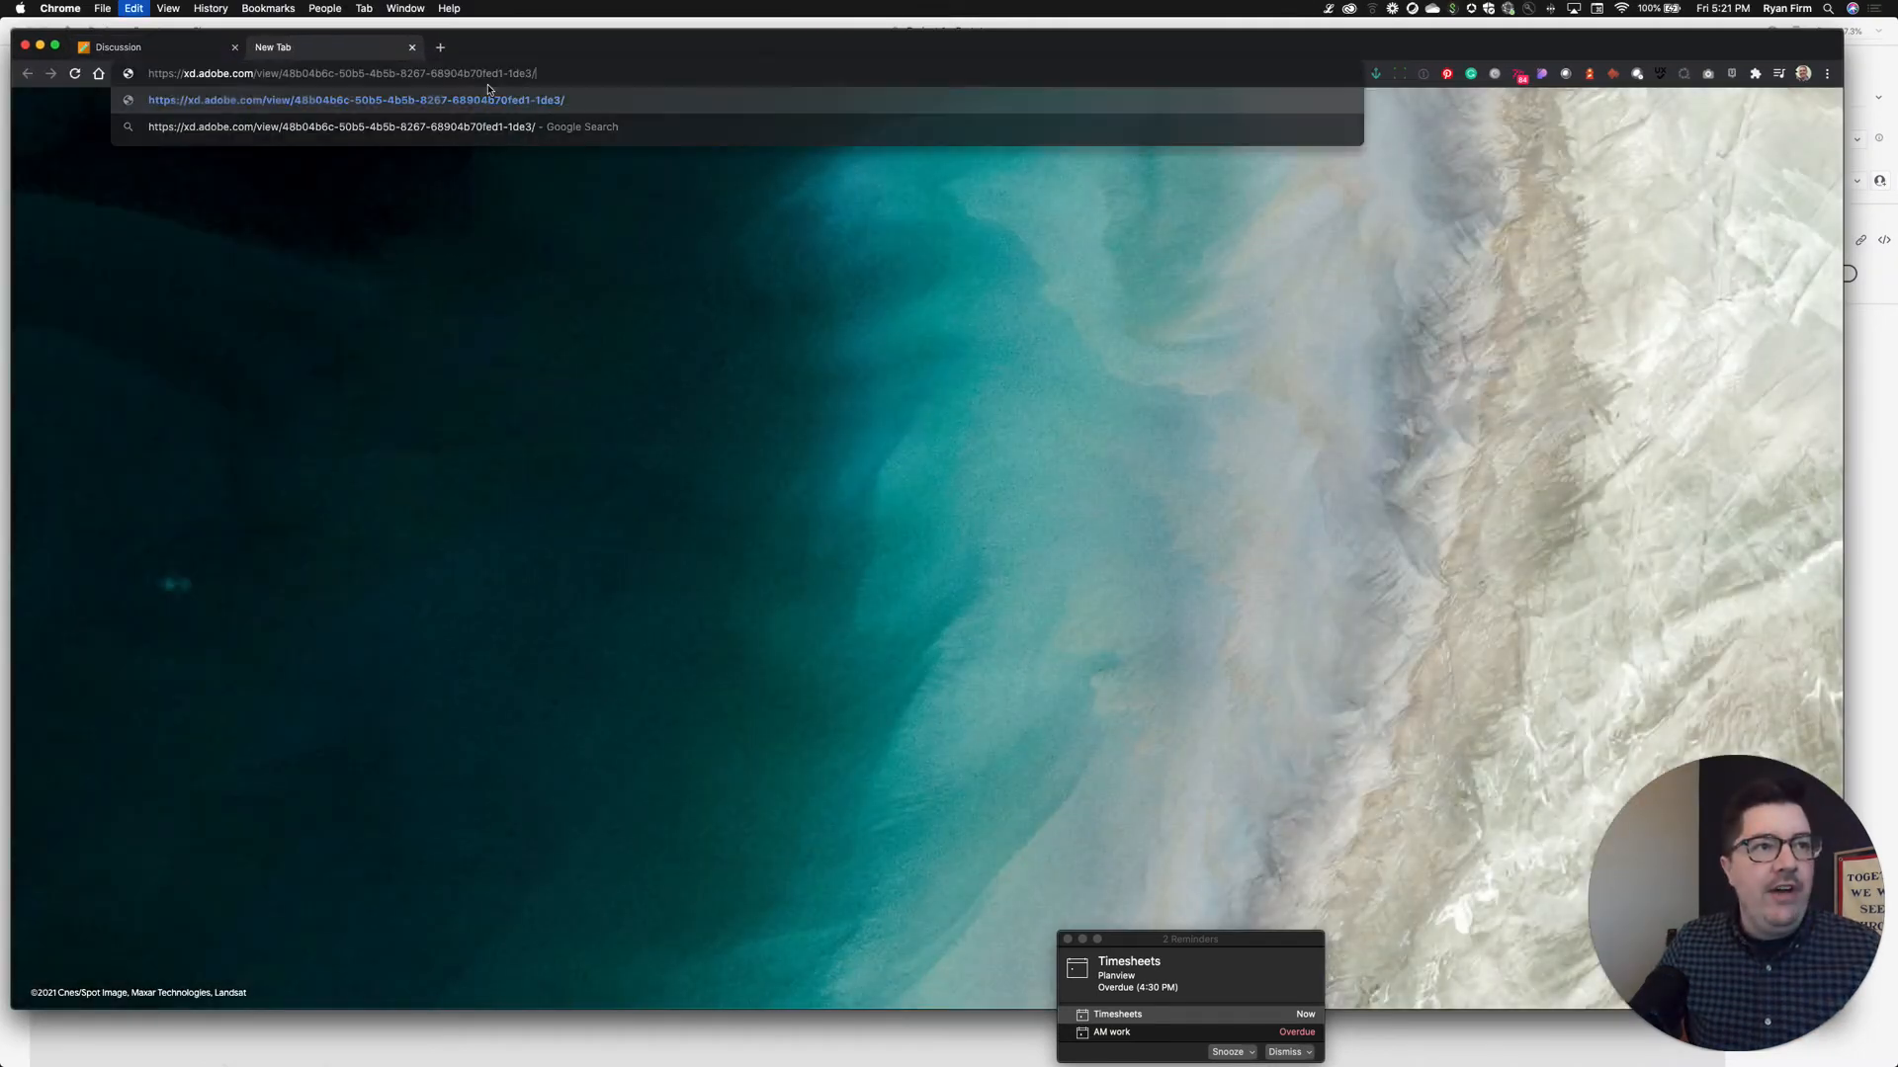
{"action": "key", "text": "Return"}
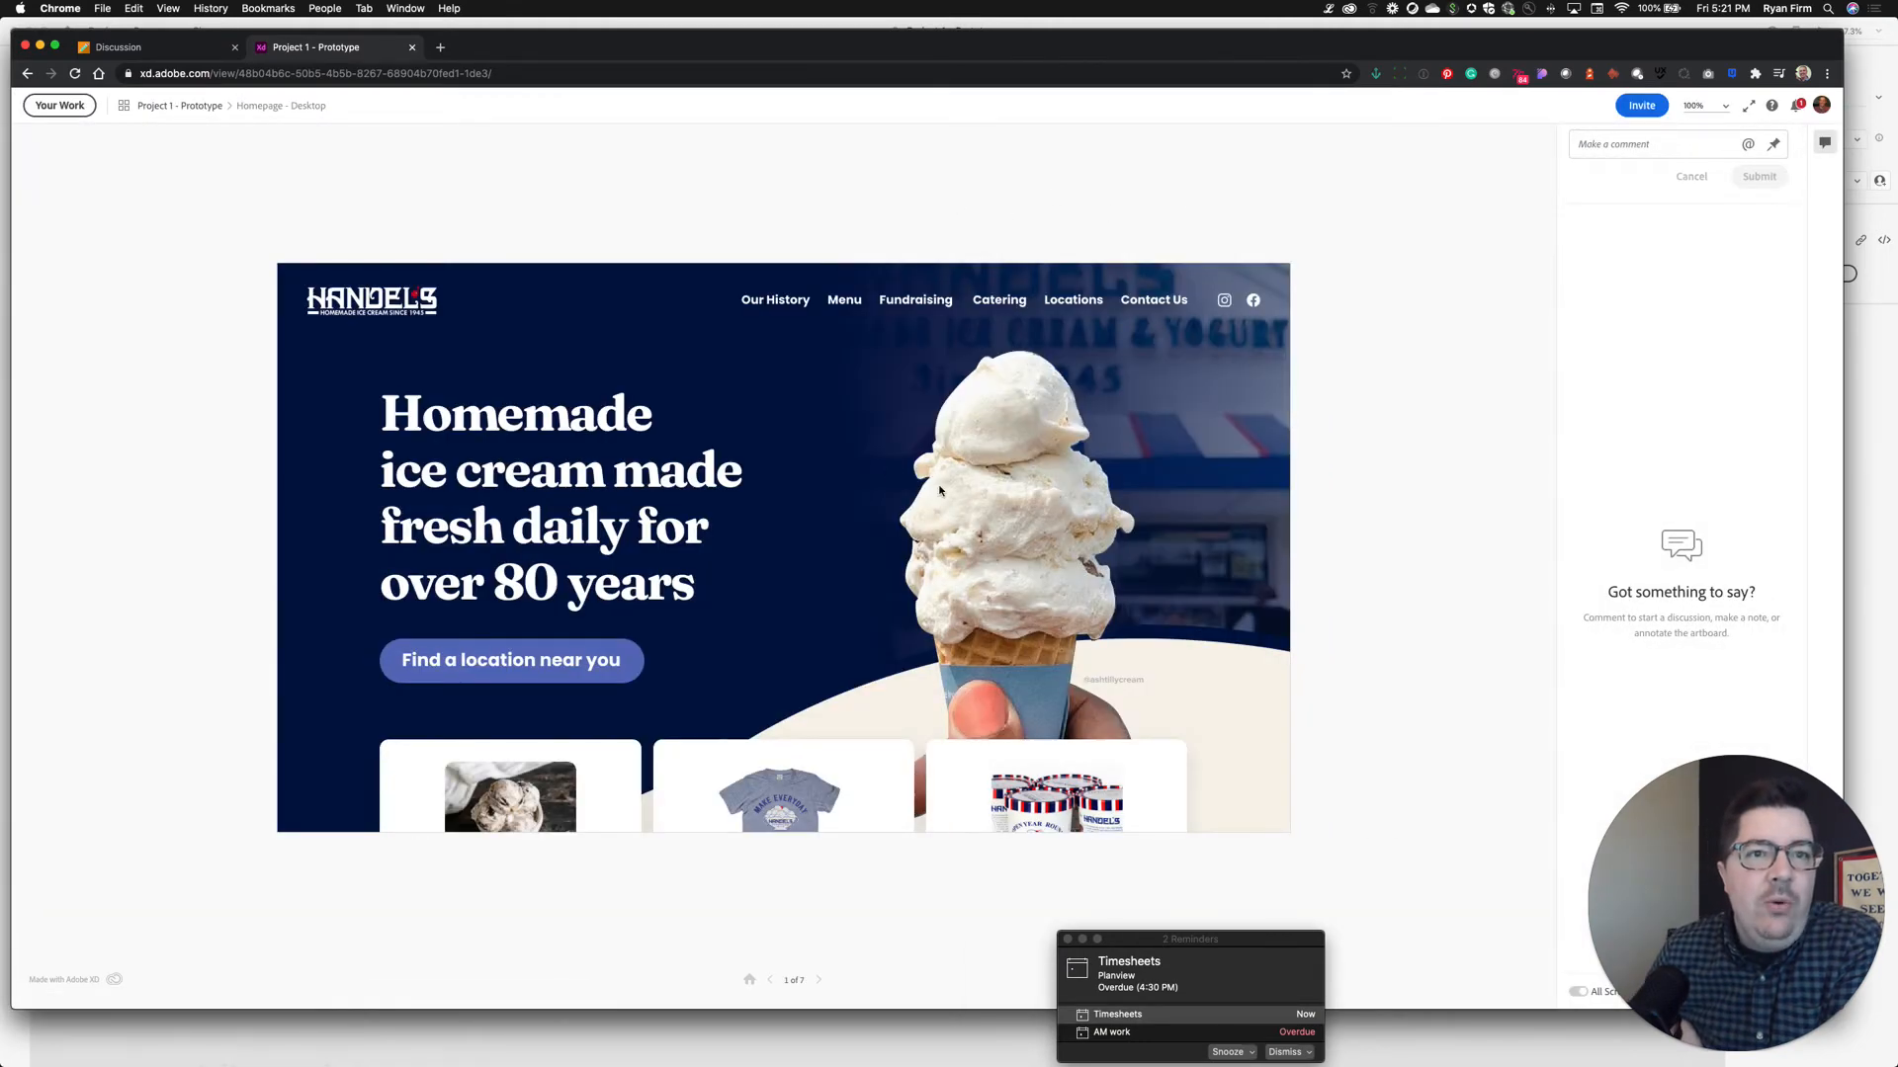
{"action": "scroll", "coordinate": [940, 491], "scroll_direction": "down", "scroll_amount": 7}
{"action": "scroll", "coordinate": [1229, 352], "scroll_direction": "down", "scroll_amount": 4}
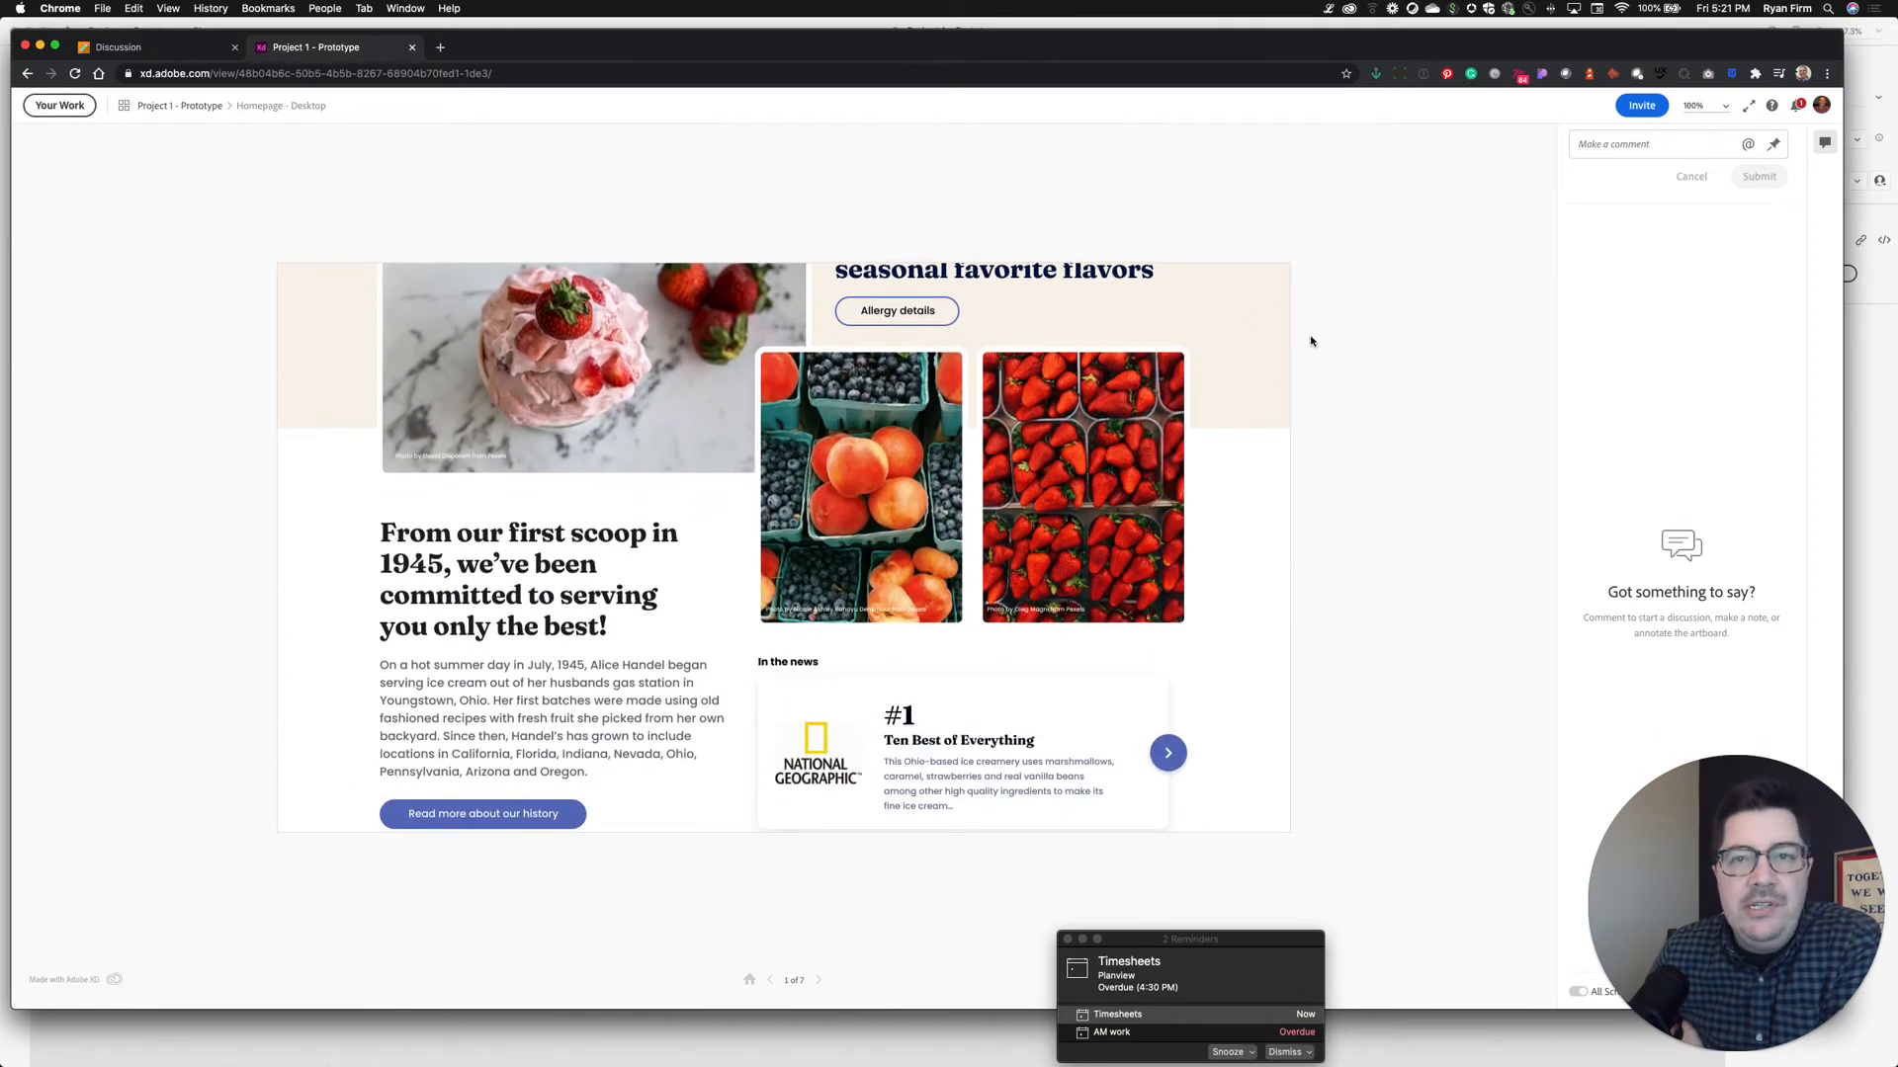
{"action": "scroll", "coordinate": [894, 575], "scroll_direction": "down", "scroll_amount": 4}
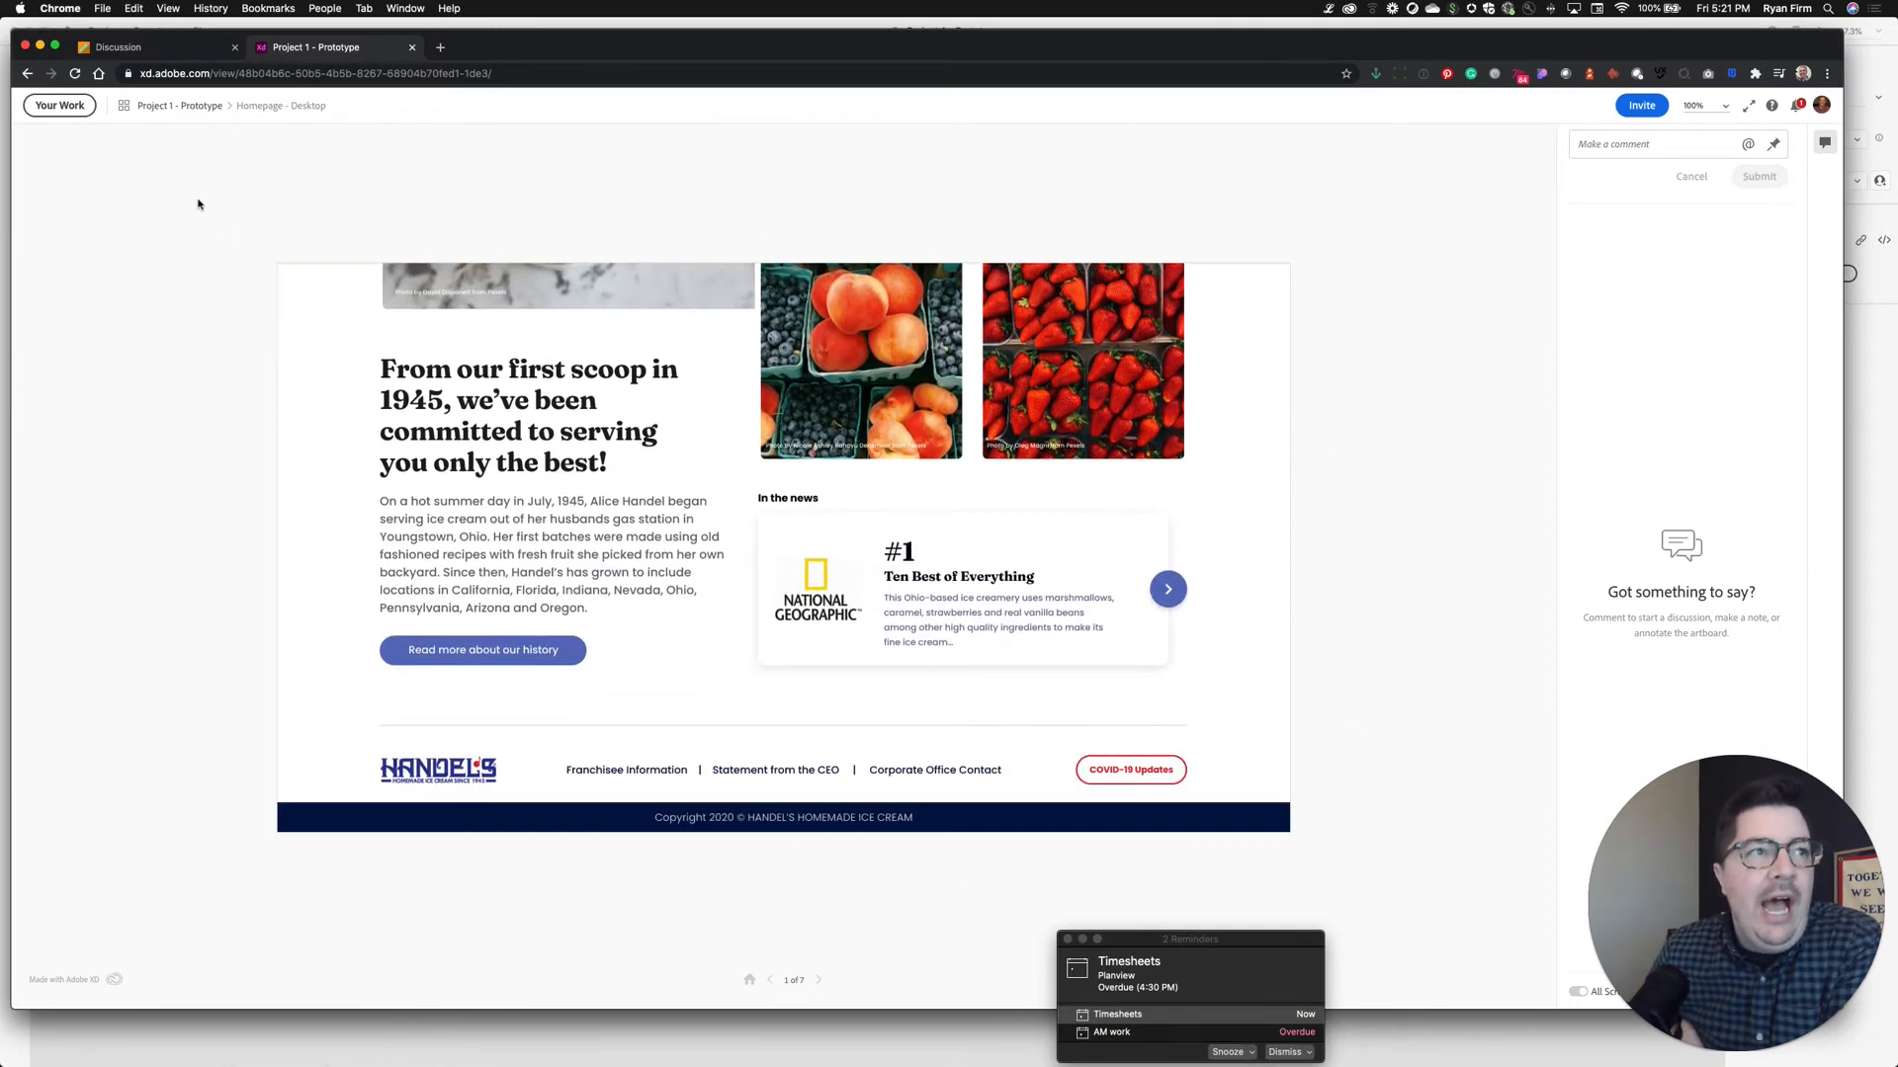
{"action": "scroll", "coordinate": [749, 494], "scroll_direction": "up", "scroll_amount": 15}
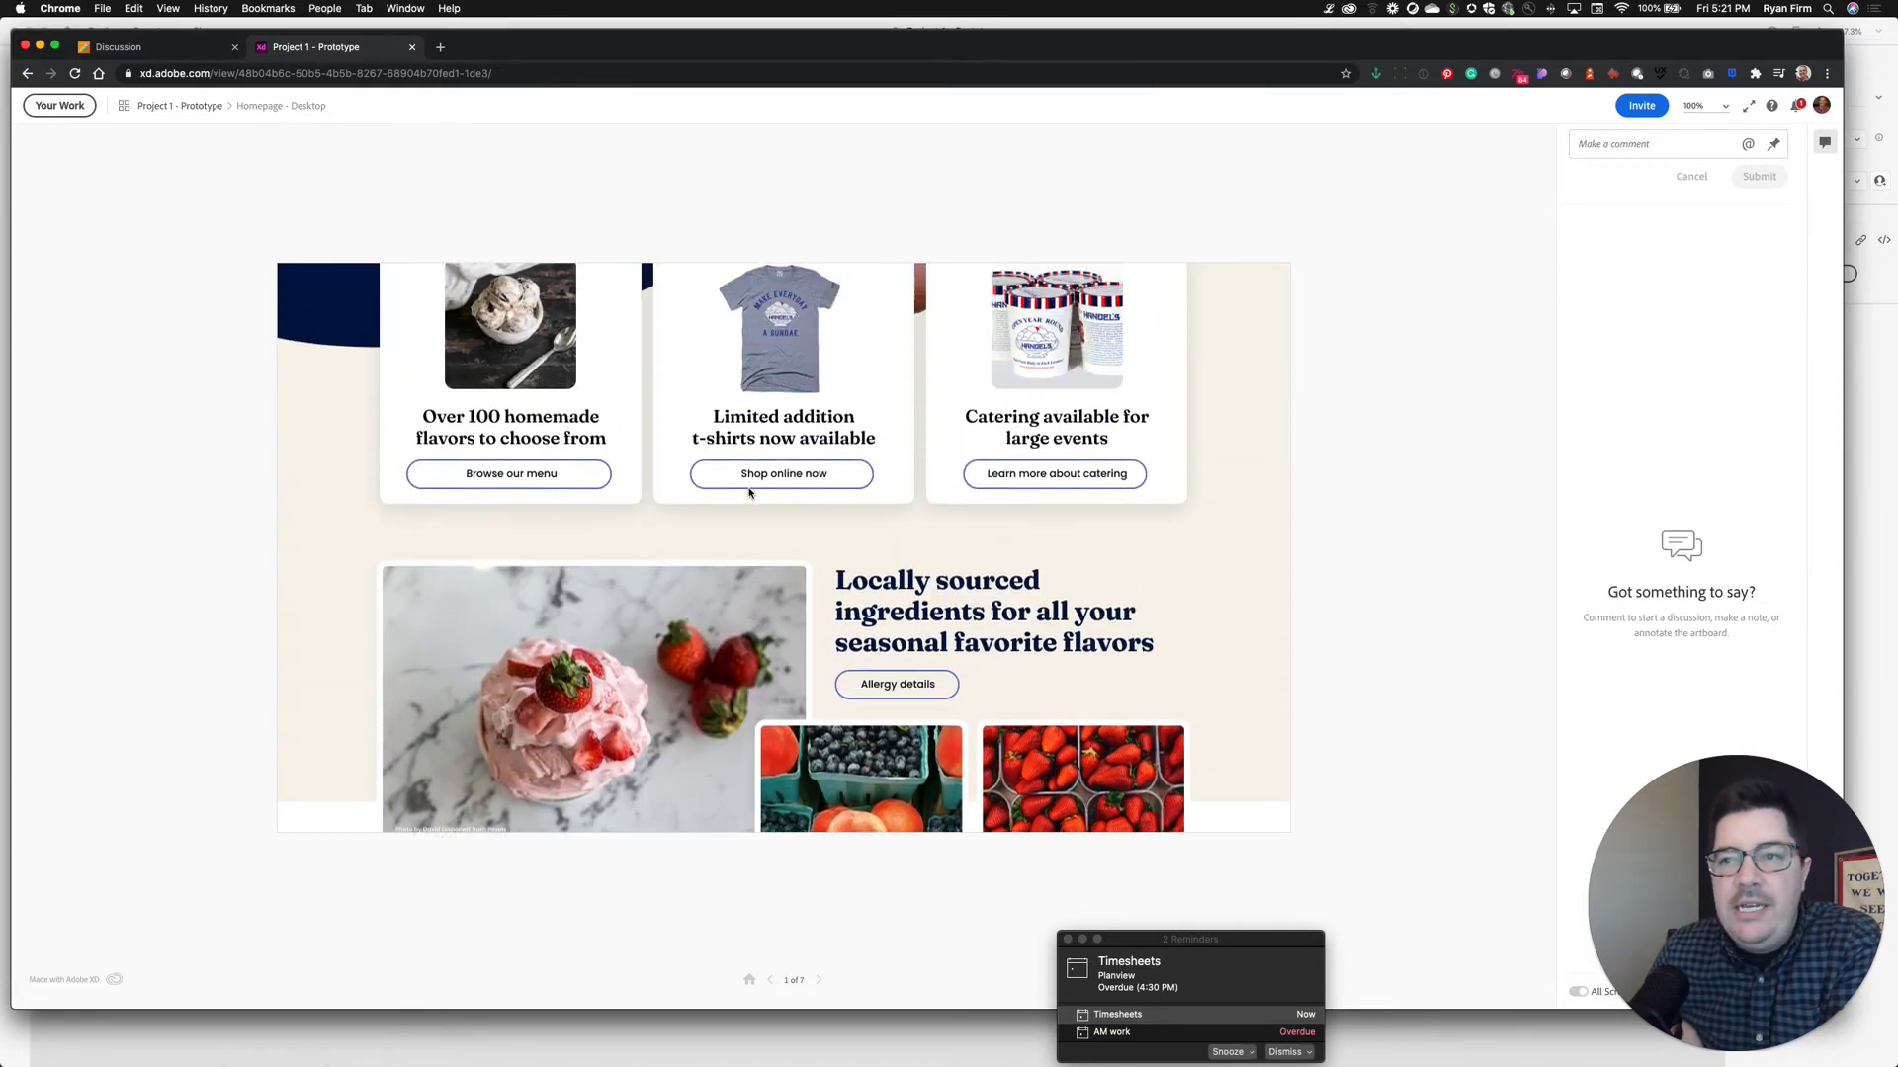
Preview the desktop Menu and Fundraising screens, return home, then advance to the mobile homepage
{"action": "left_click", "coordinate": [786, 411]}
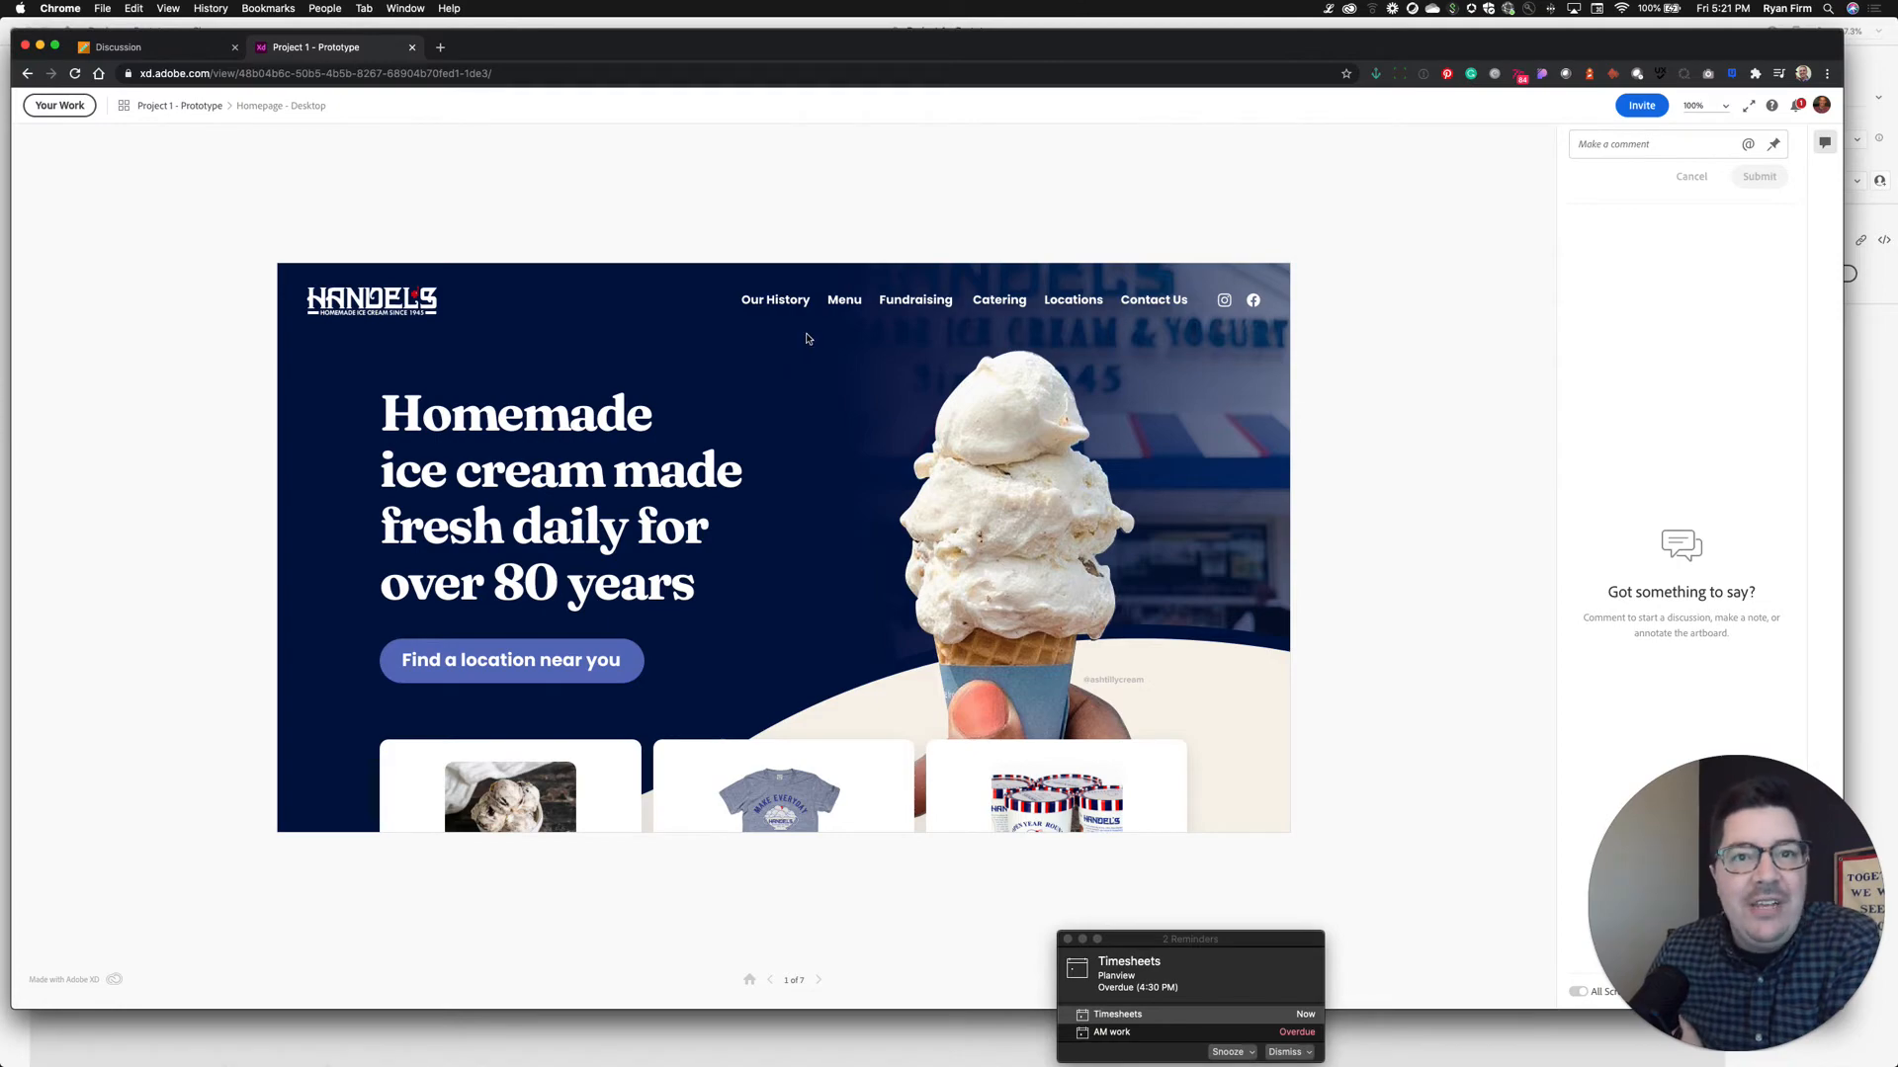
{"action": "left_click", "coordinate": [842, 301]}
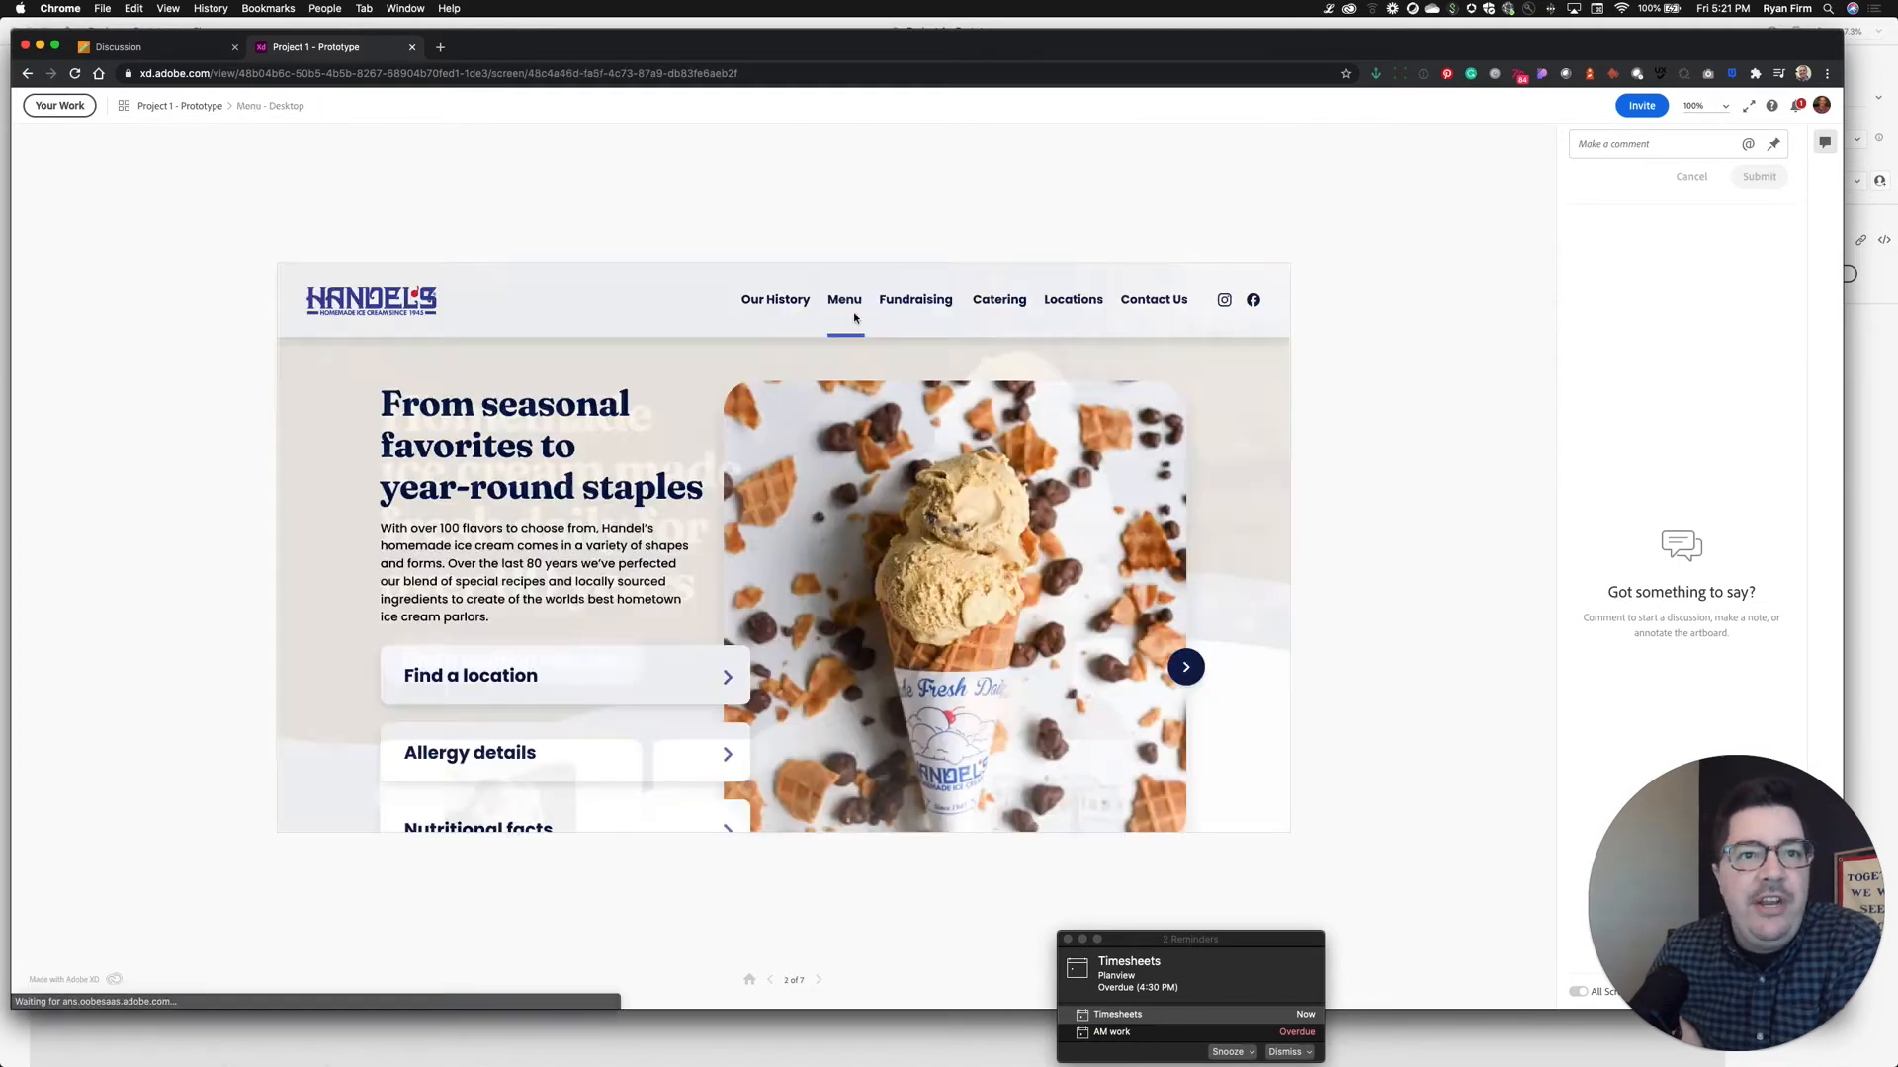
{"action": "left_click", "coordinate": [942, 302]}
{"action": "left_click", "coordinate": [394, 305]}
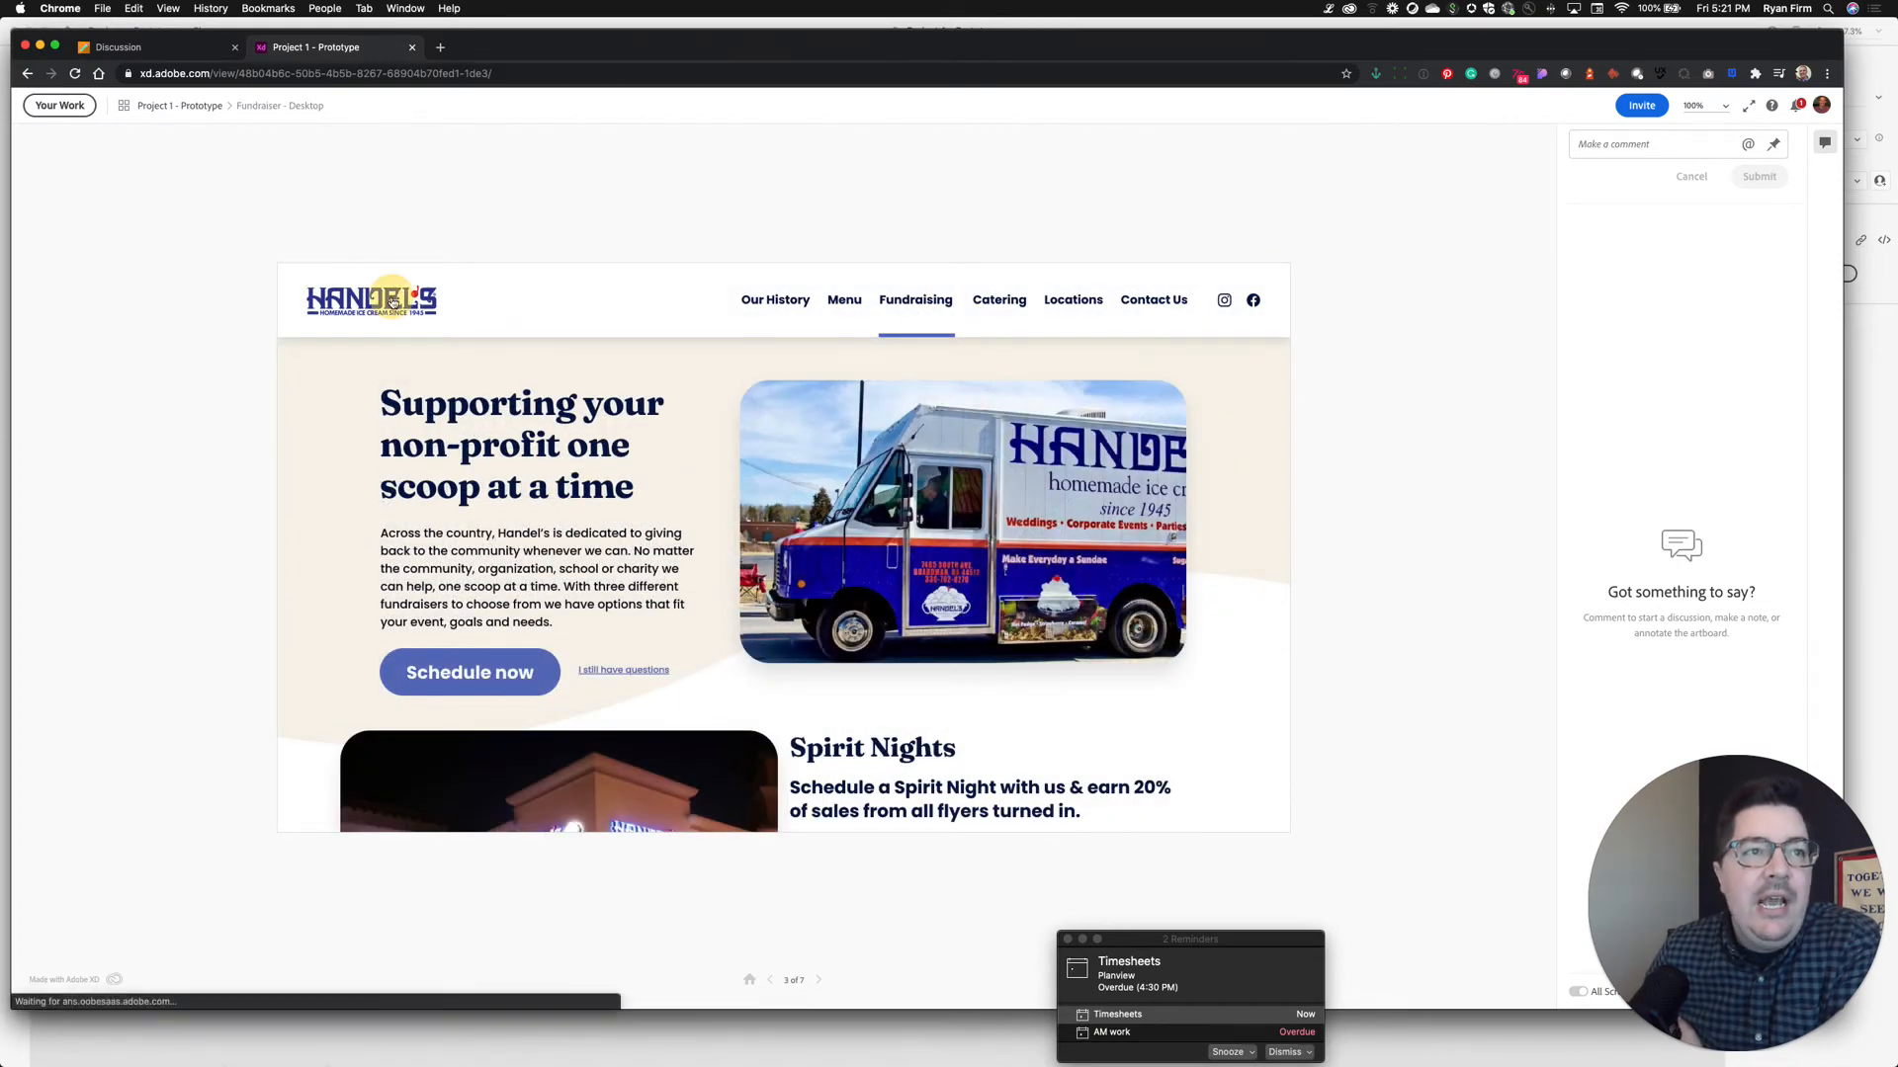
{"action": "scroll", "coordinate": [721, 610], "scroll_direction": "down", "scroll_amount": 5}
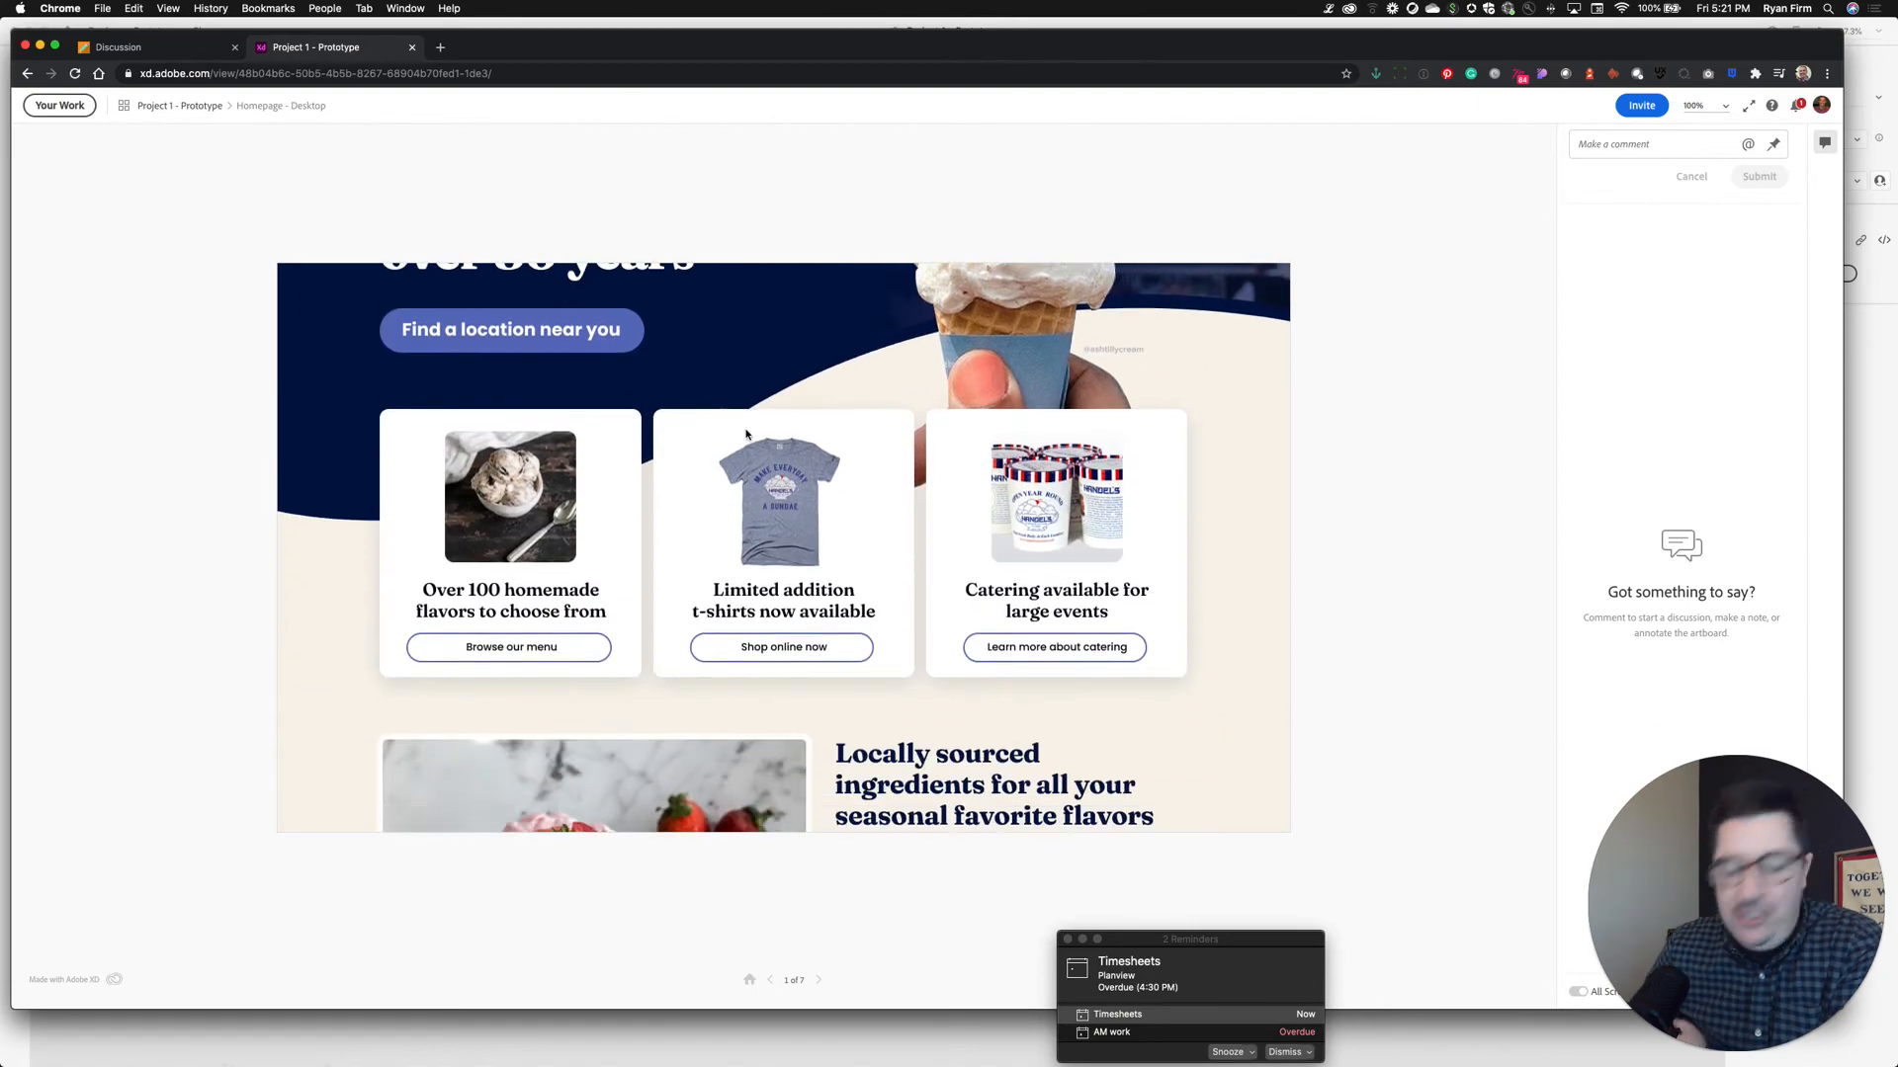
{"action": "scroll", "coordinate": [747, 435], "scroll_direction": "up", "scroll_amount": 5}
{"action": "key", "text": "Right"}
{"action": "key", "text": "Right"}
{"action": "key", "text": "Right"}
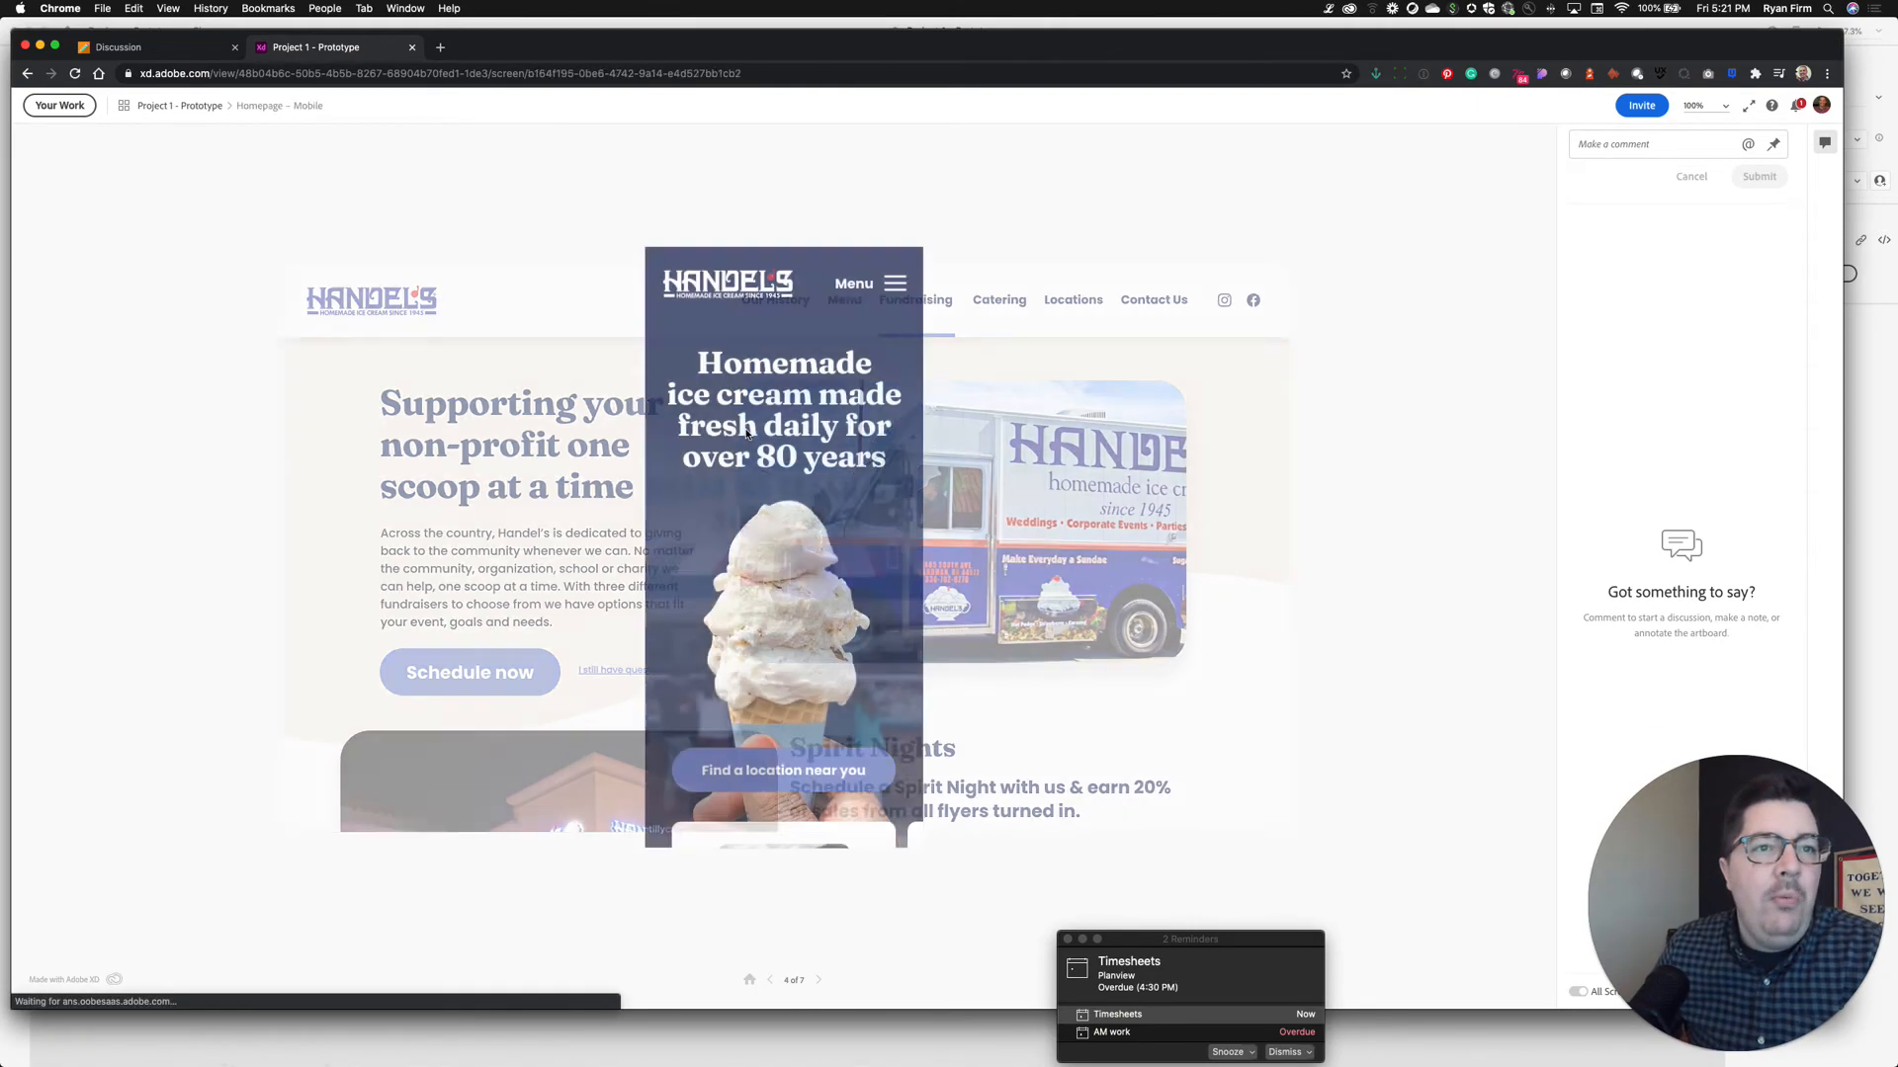
Open and close the Homepage – Mobile hamburger menu, then switch to the Blackboard Discussion tab
{"action": "scroll", "coordinate": [773, 484], "scroll_direction": "down", "scroll_amount": 5}
{"action": "scroll", "coordinate": [795, 573], "scroll_direction": "right", "scroll_amount": 5}
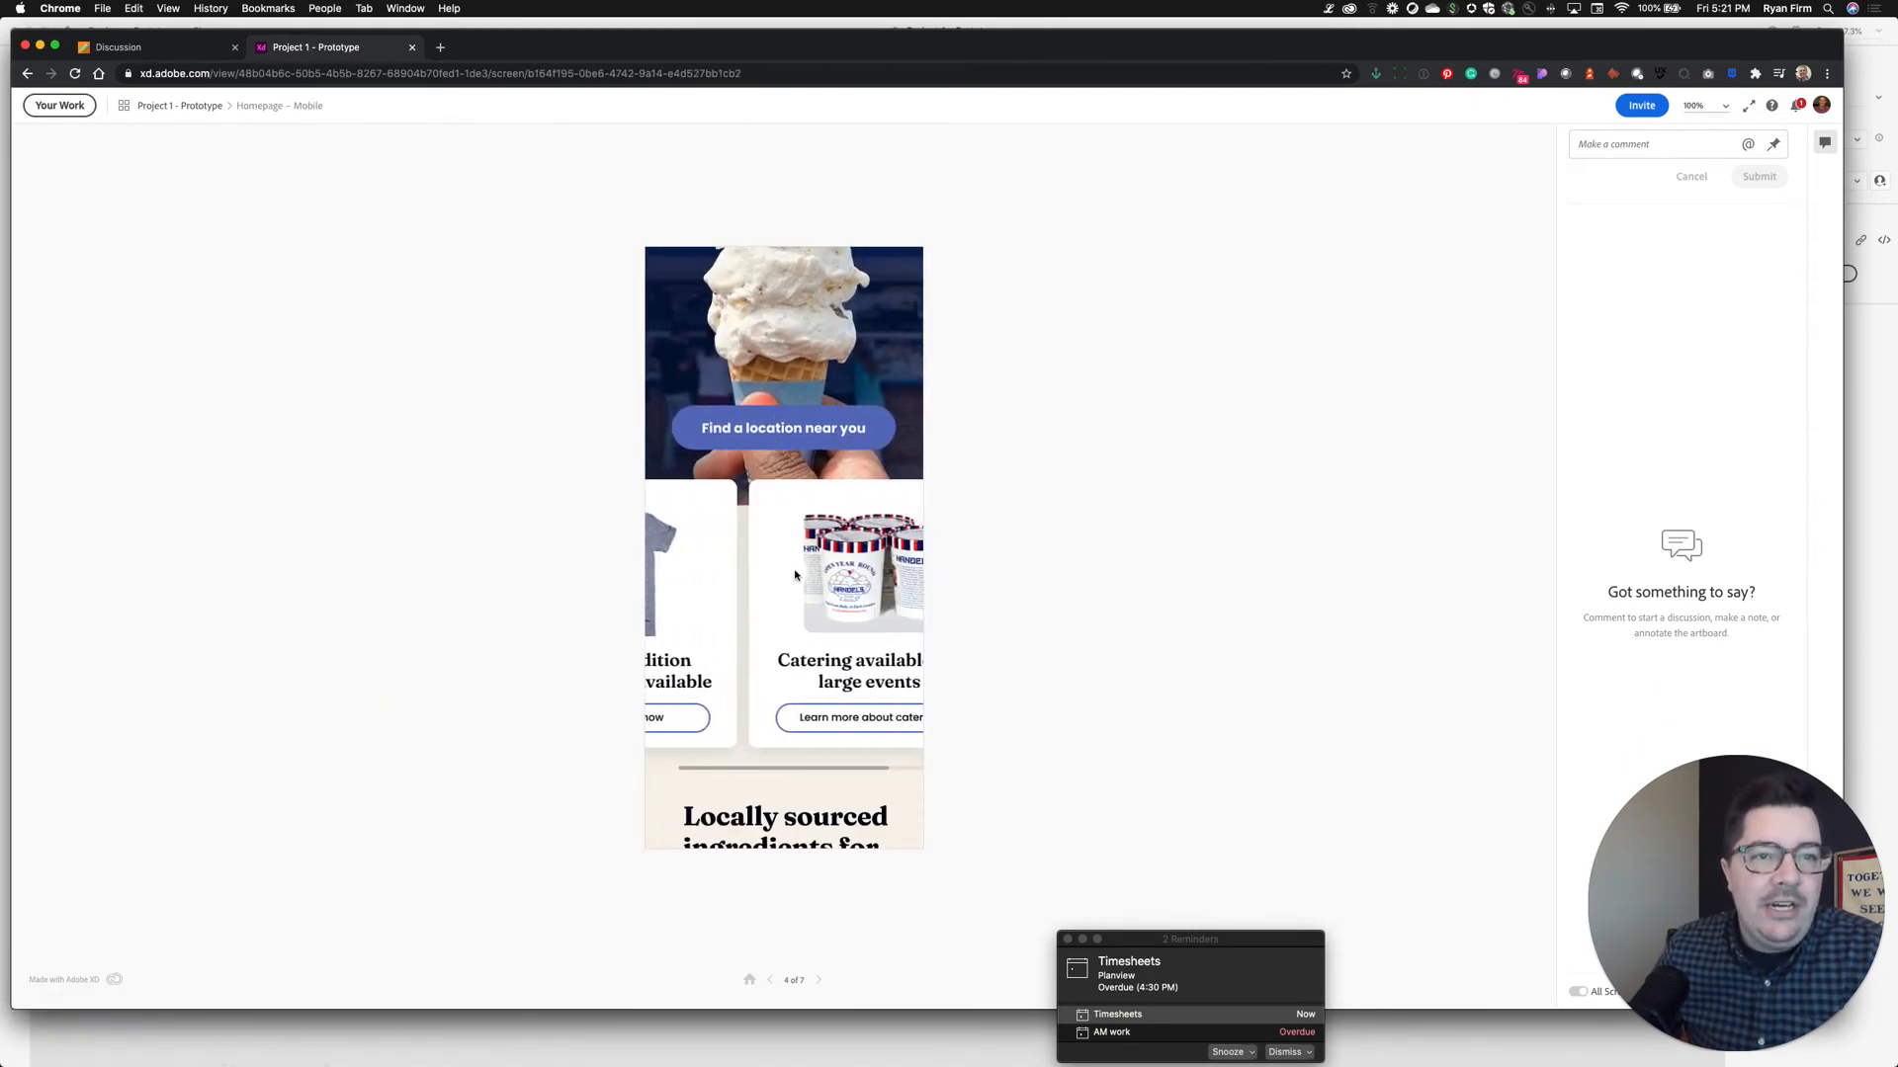
{"action": "scroll", "coordinate": [796, 574], "scroll_direction": "left", "scroll_amount": 5}
{"action": "scroll", "coordinate": [795, 574], "scroll_direction": "up", "scroll_amount": 5}
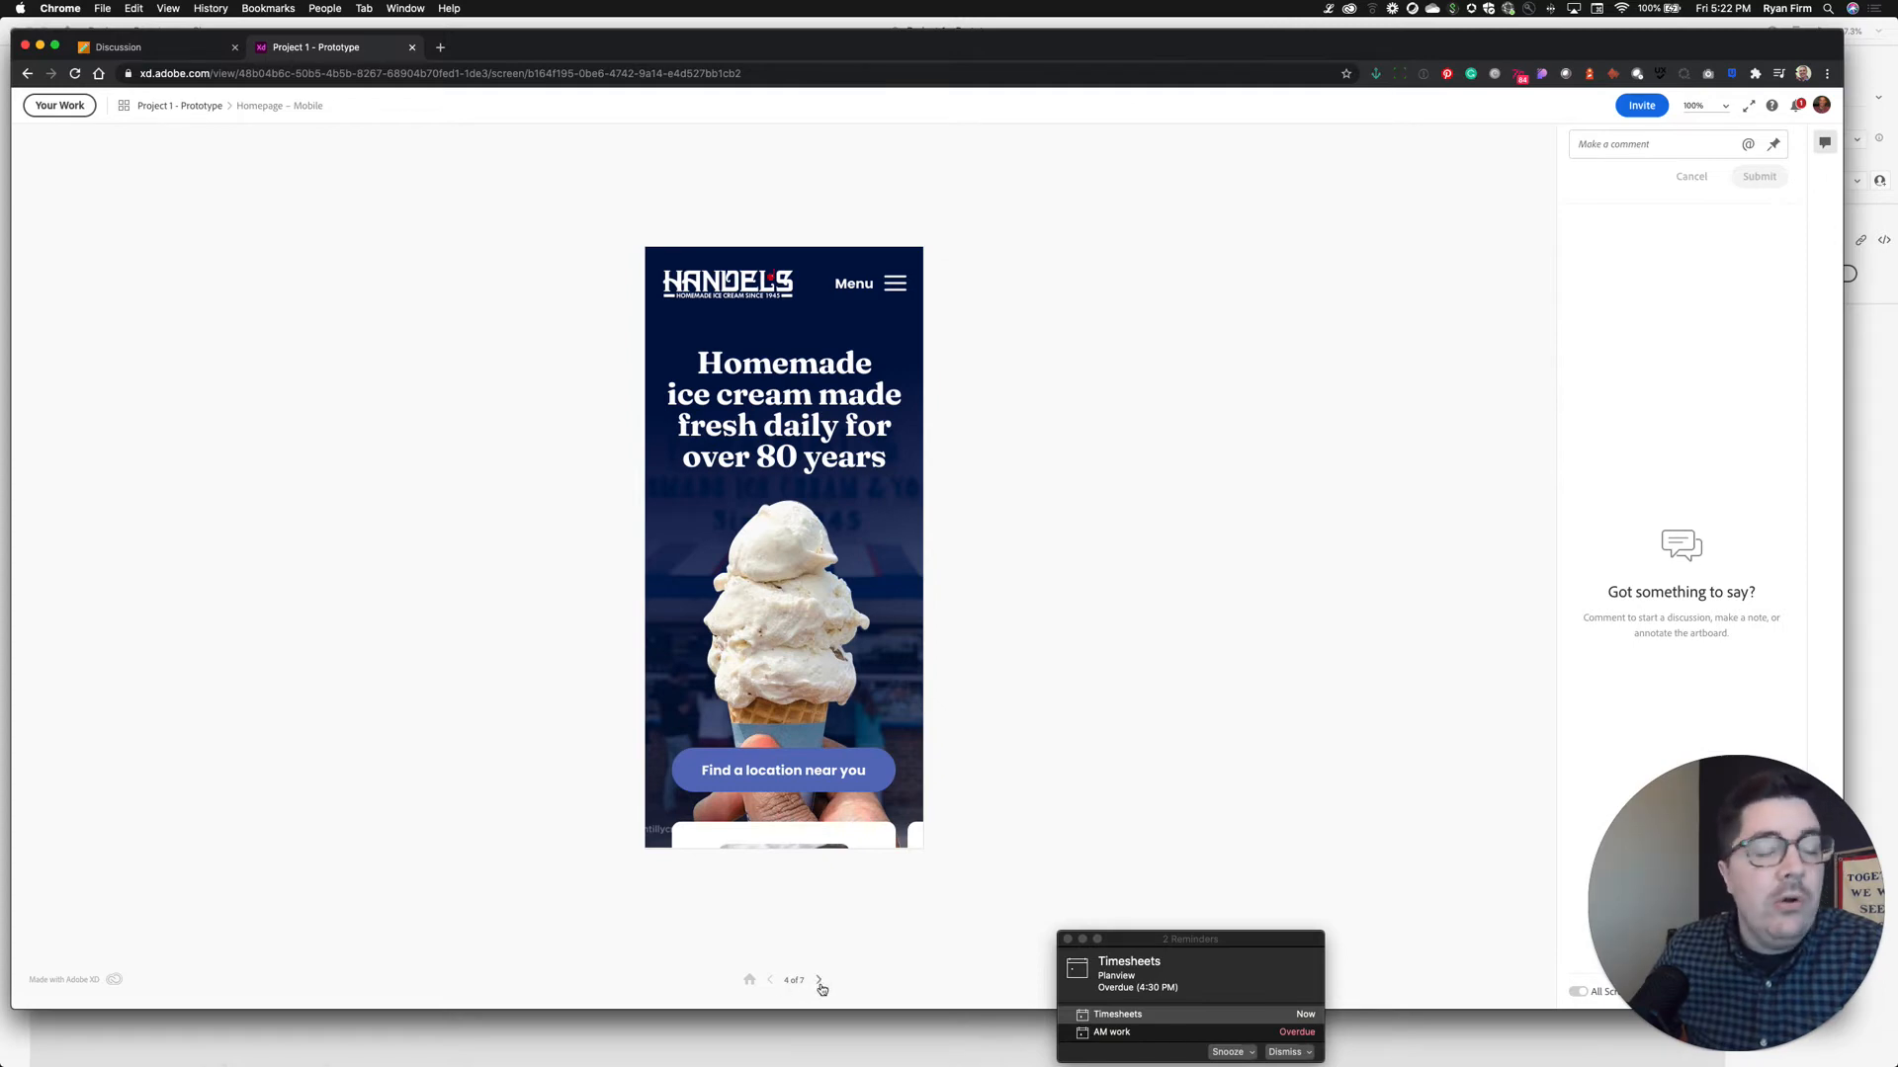
{"action": "left_click", "coordinate": [894, 289]}
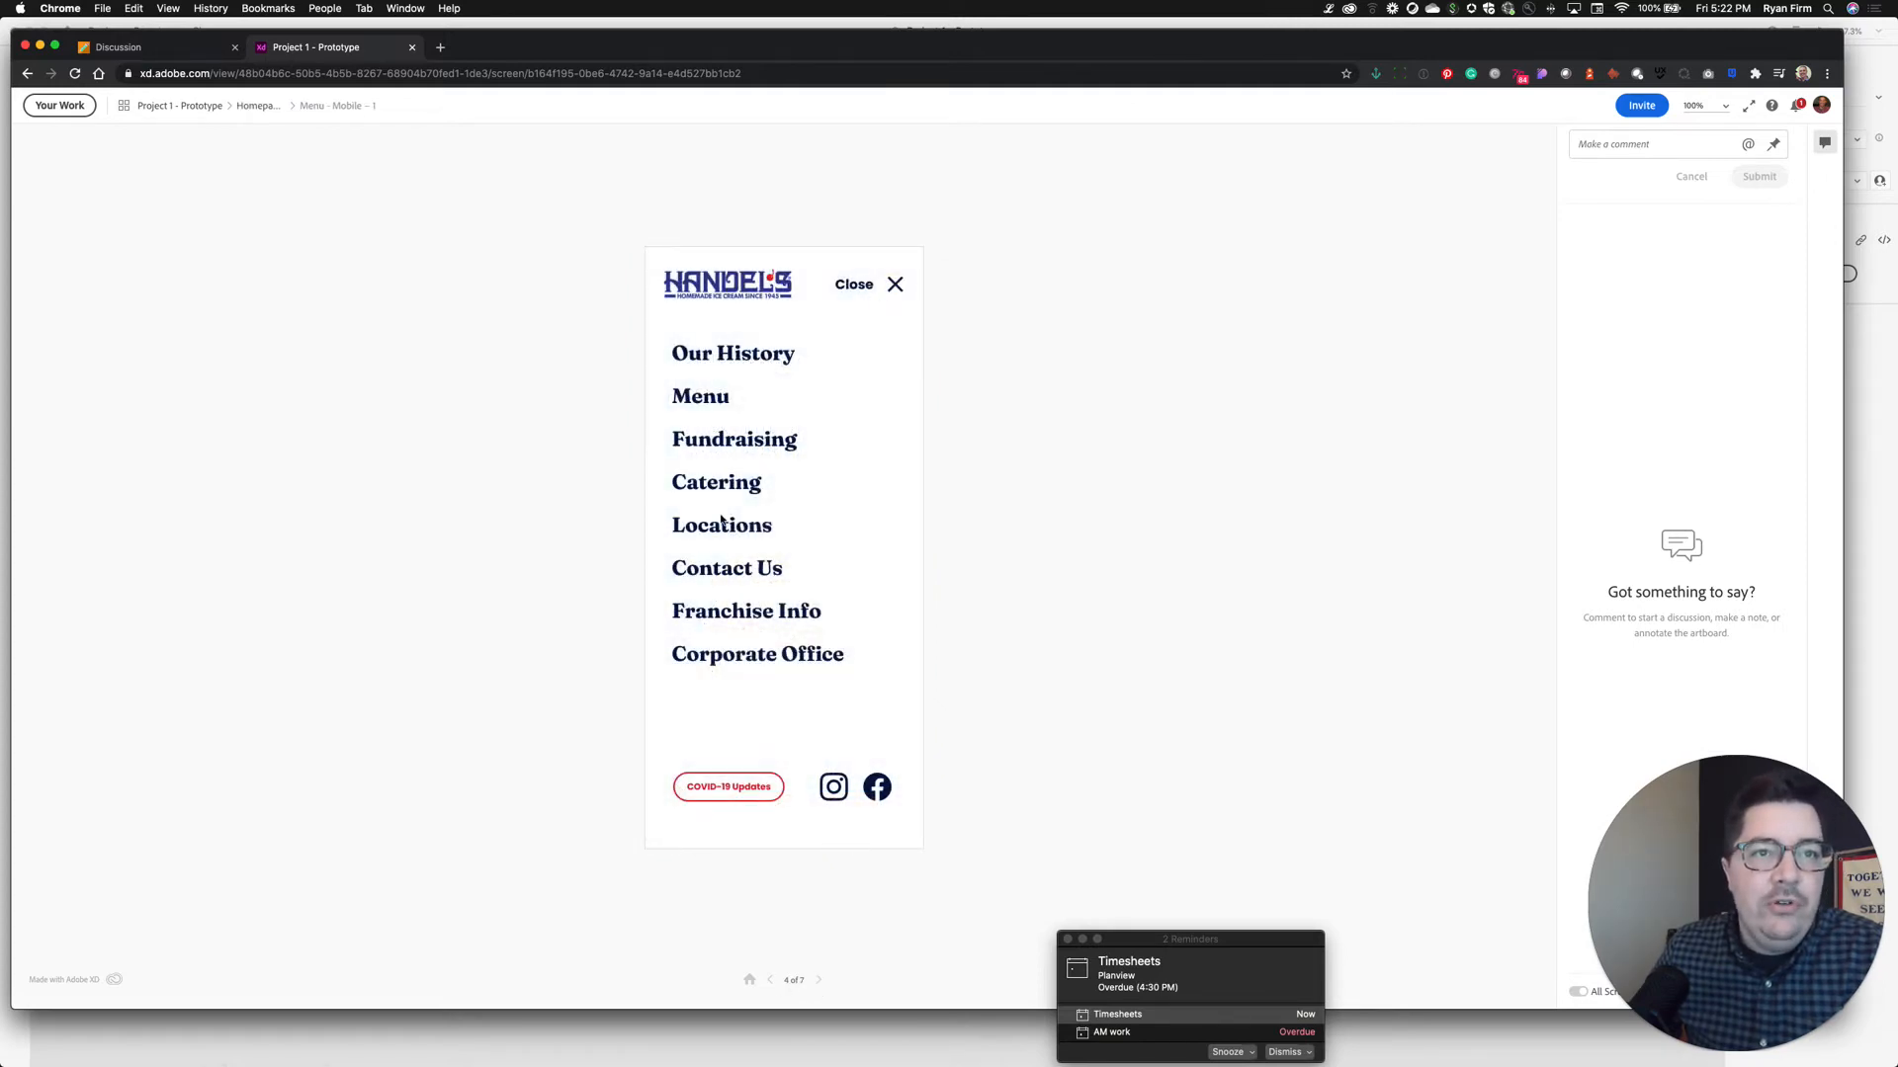
{"action": "left_click", "coordinate": [895, 289]}
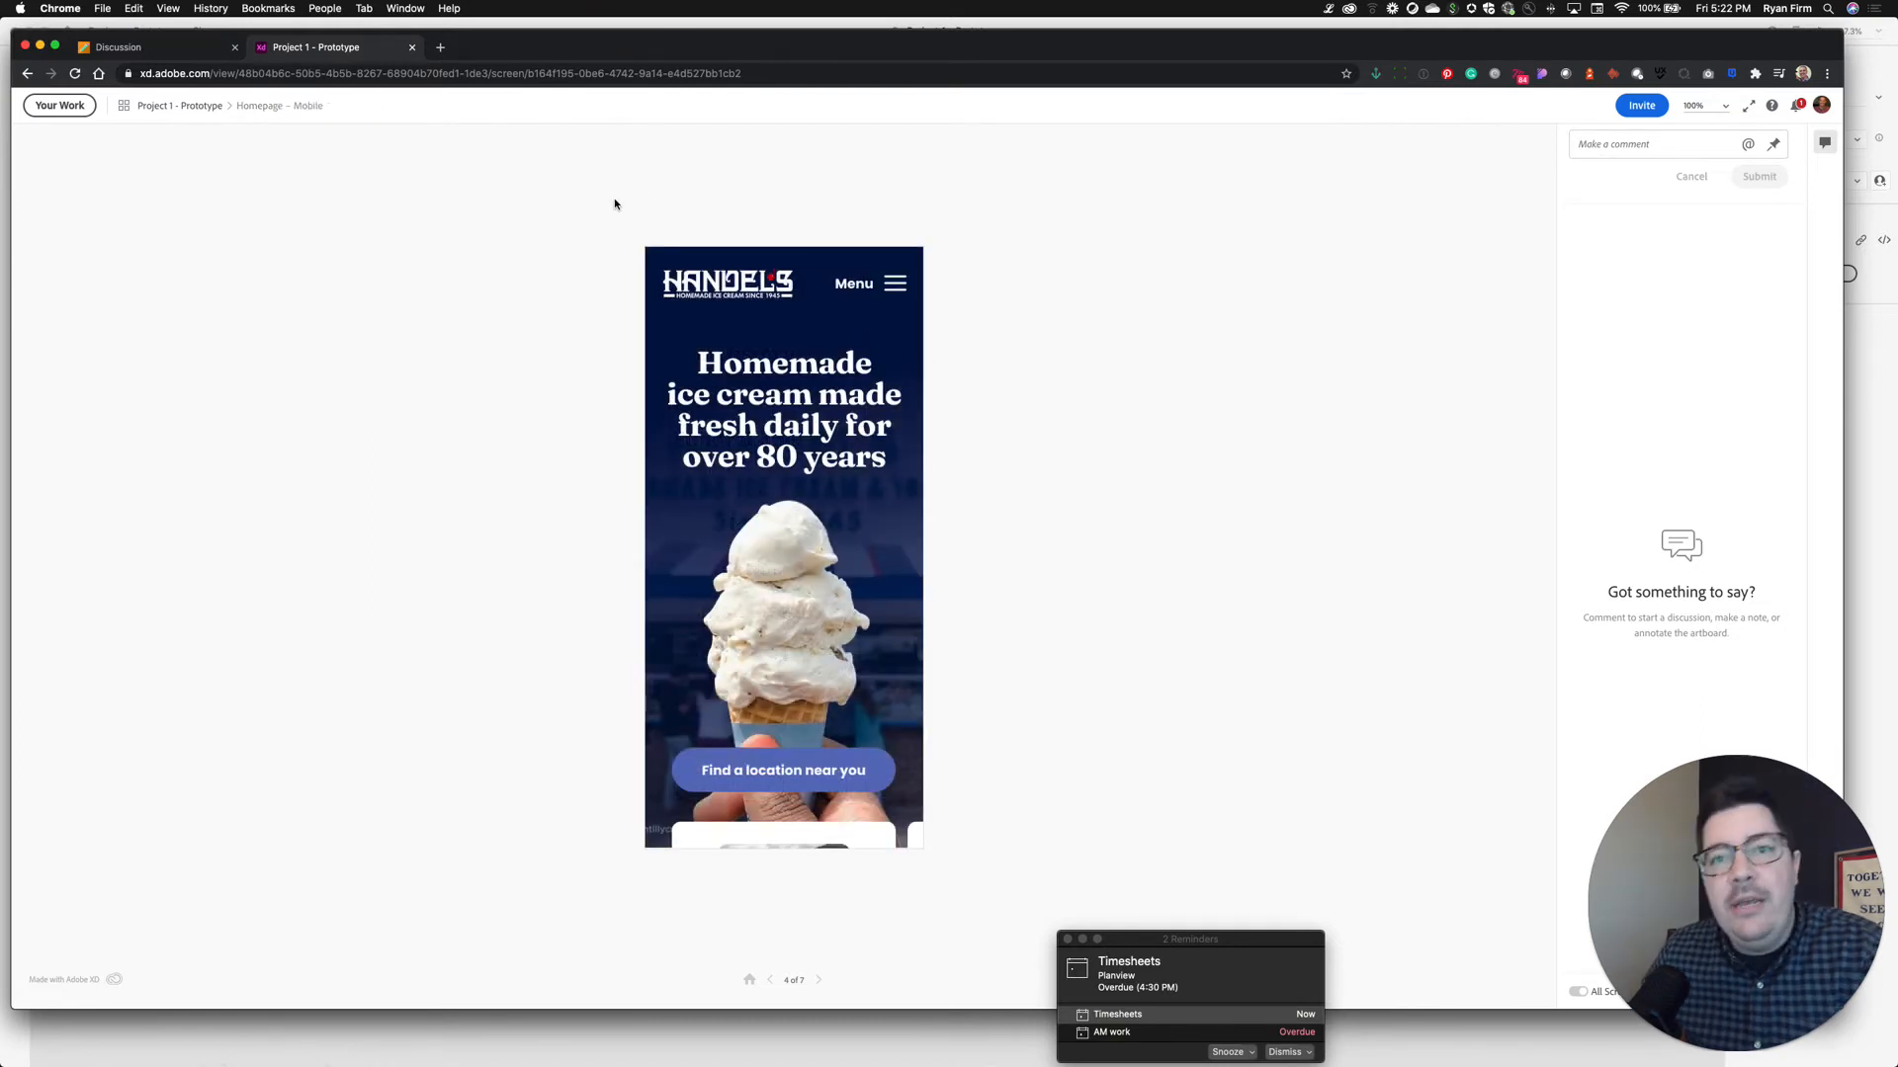
{"action": "scroll", "coordinate": [858, 403], "scroll_direction": "down", "scroll_amount": 1}
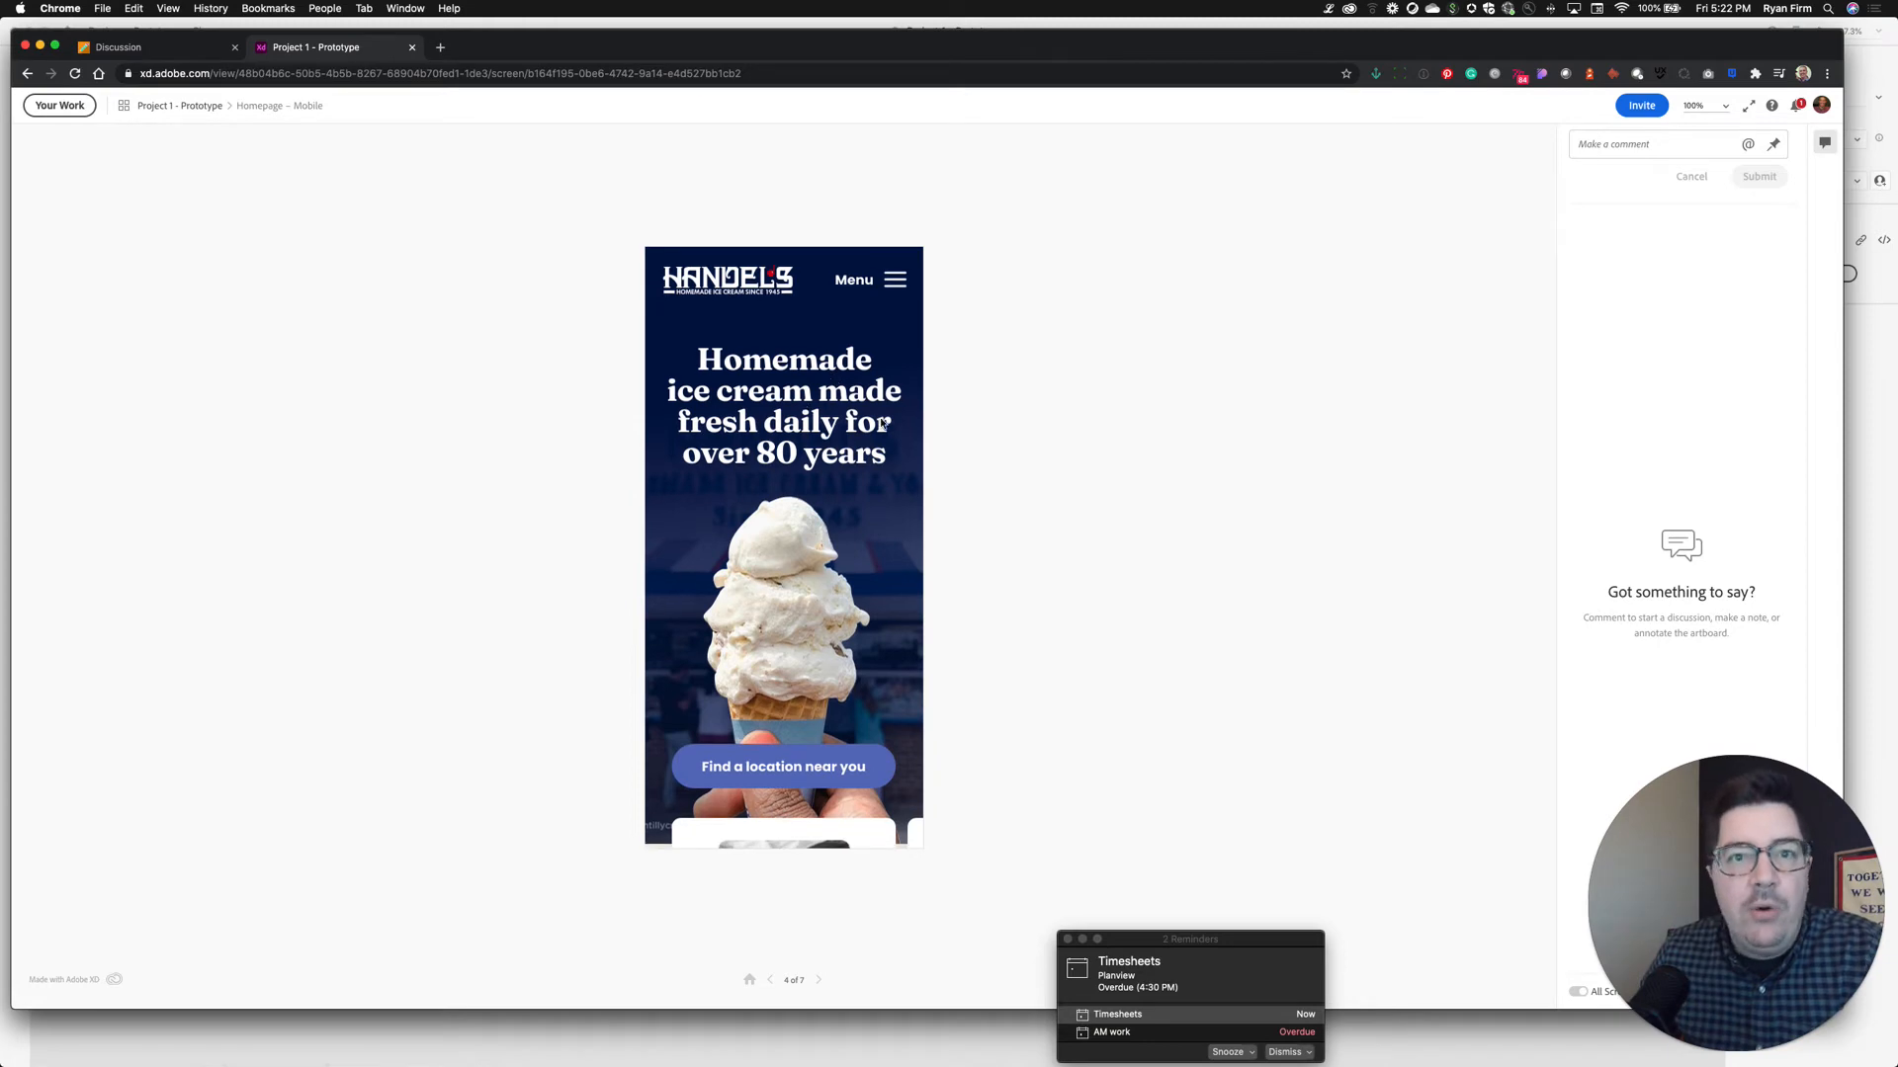
{"action": "left_click", "coordinate": [141, 52]}
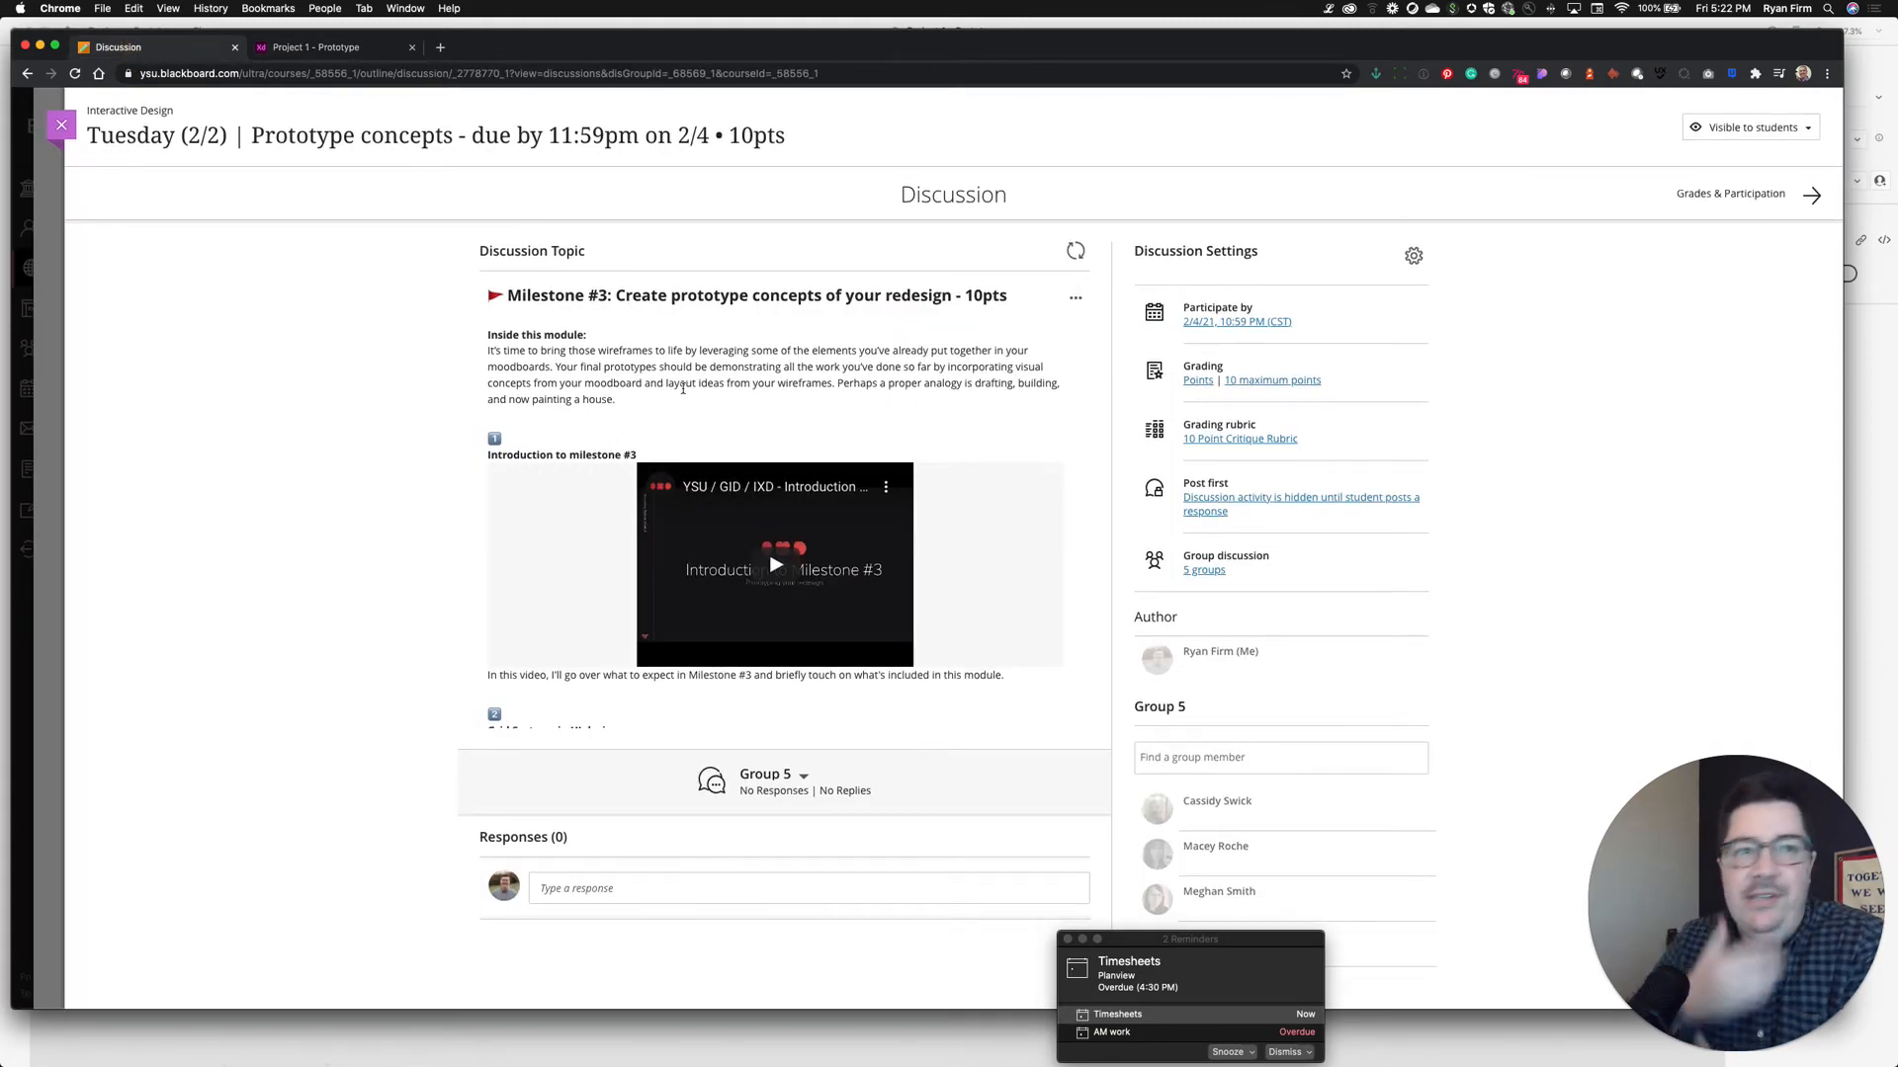
Scroll the Discussion Topic past the videos to the Instructions and requirements heading
{"action": "scroll", "coordinate": [815, 400], "scroll_direction": "down", "scroll_amount": 10}
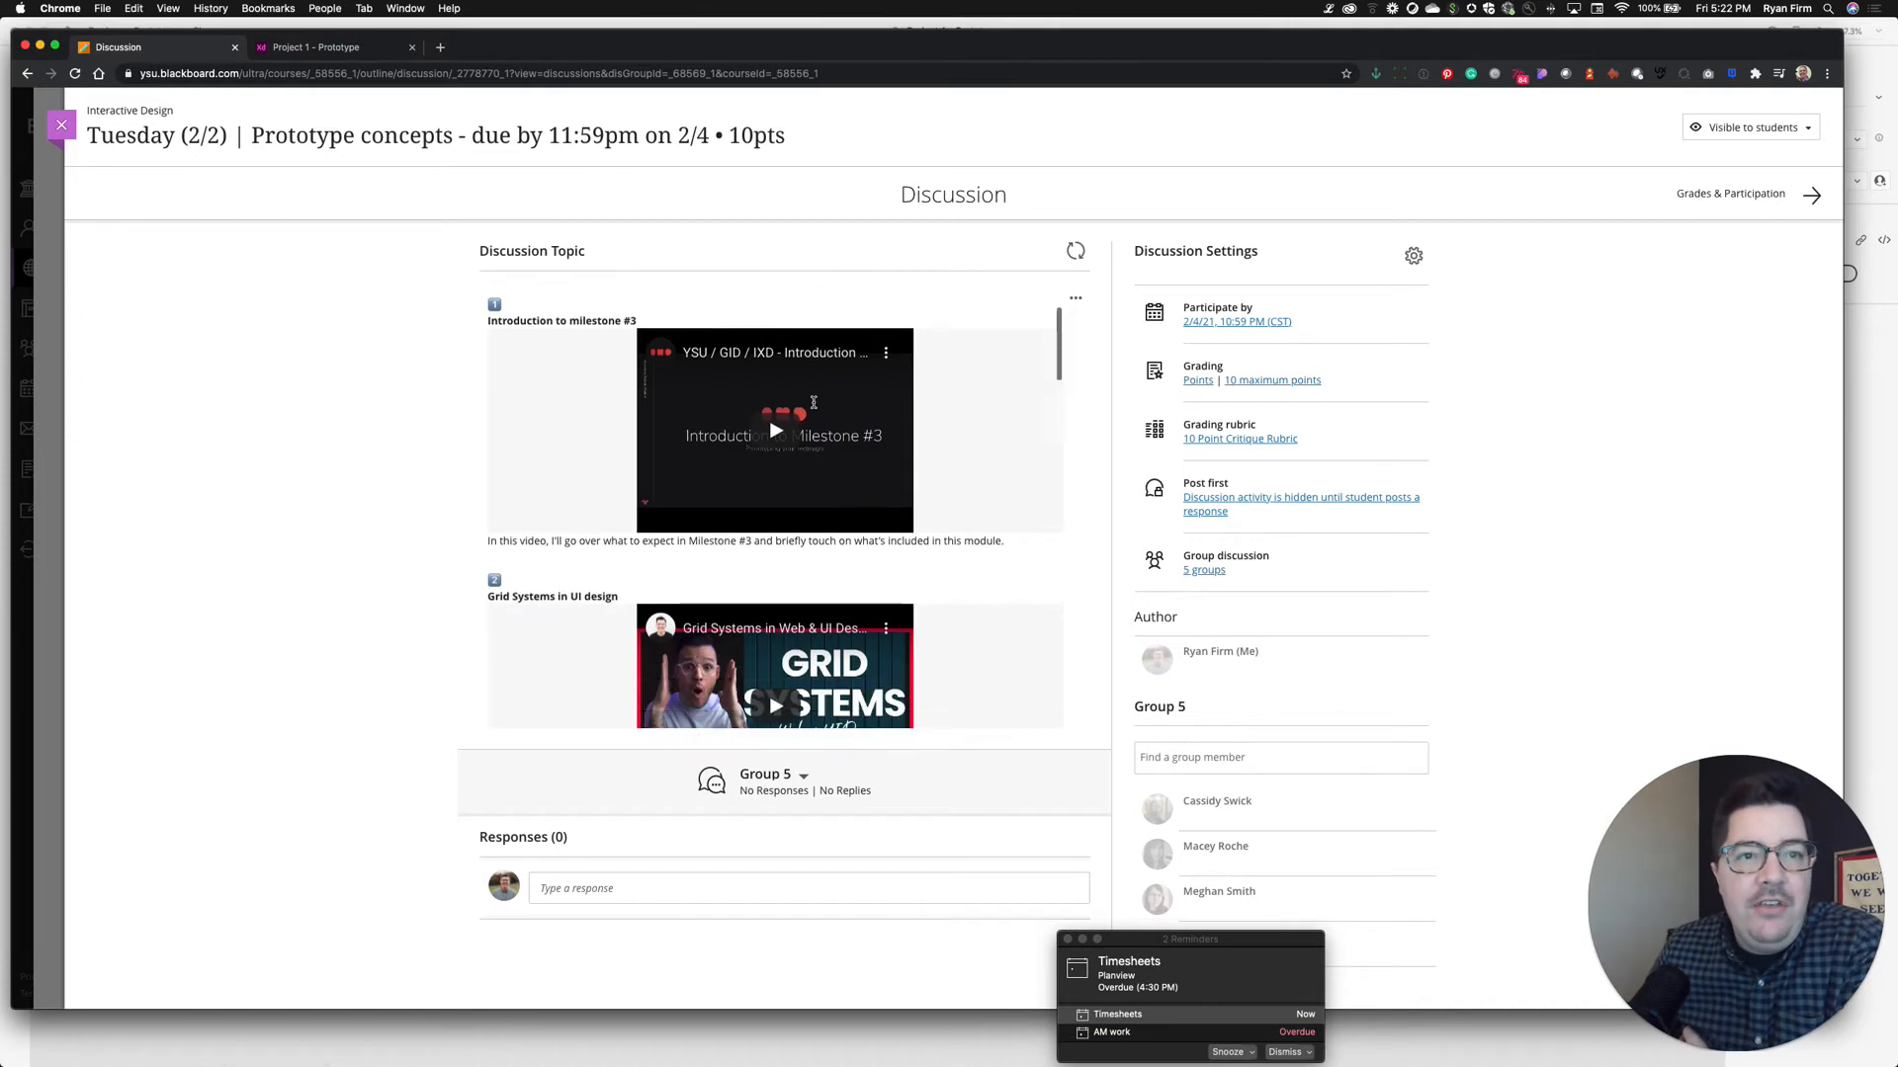
{"action": "scroll", "coordinate": [930, 509], "scroll_direction": "down", "scroll_amount": 10}
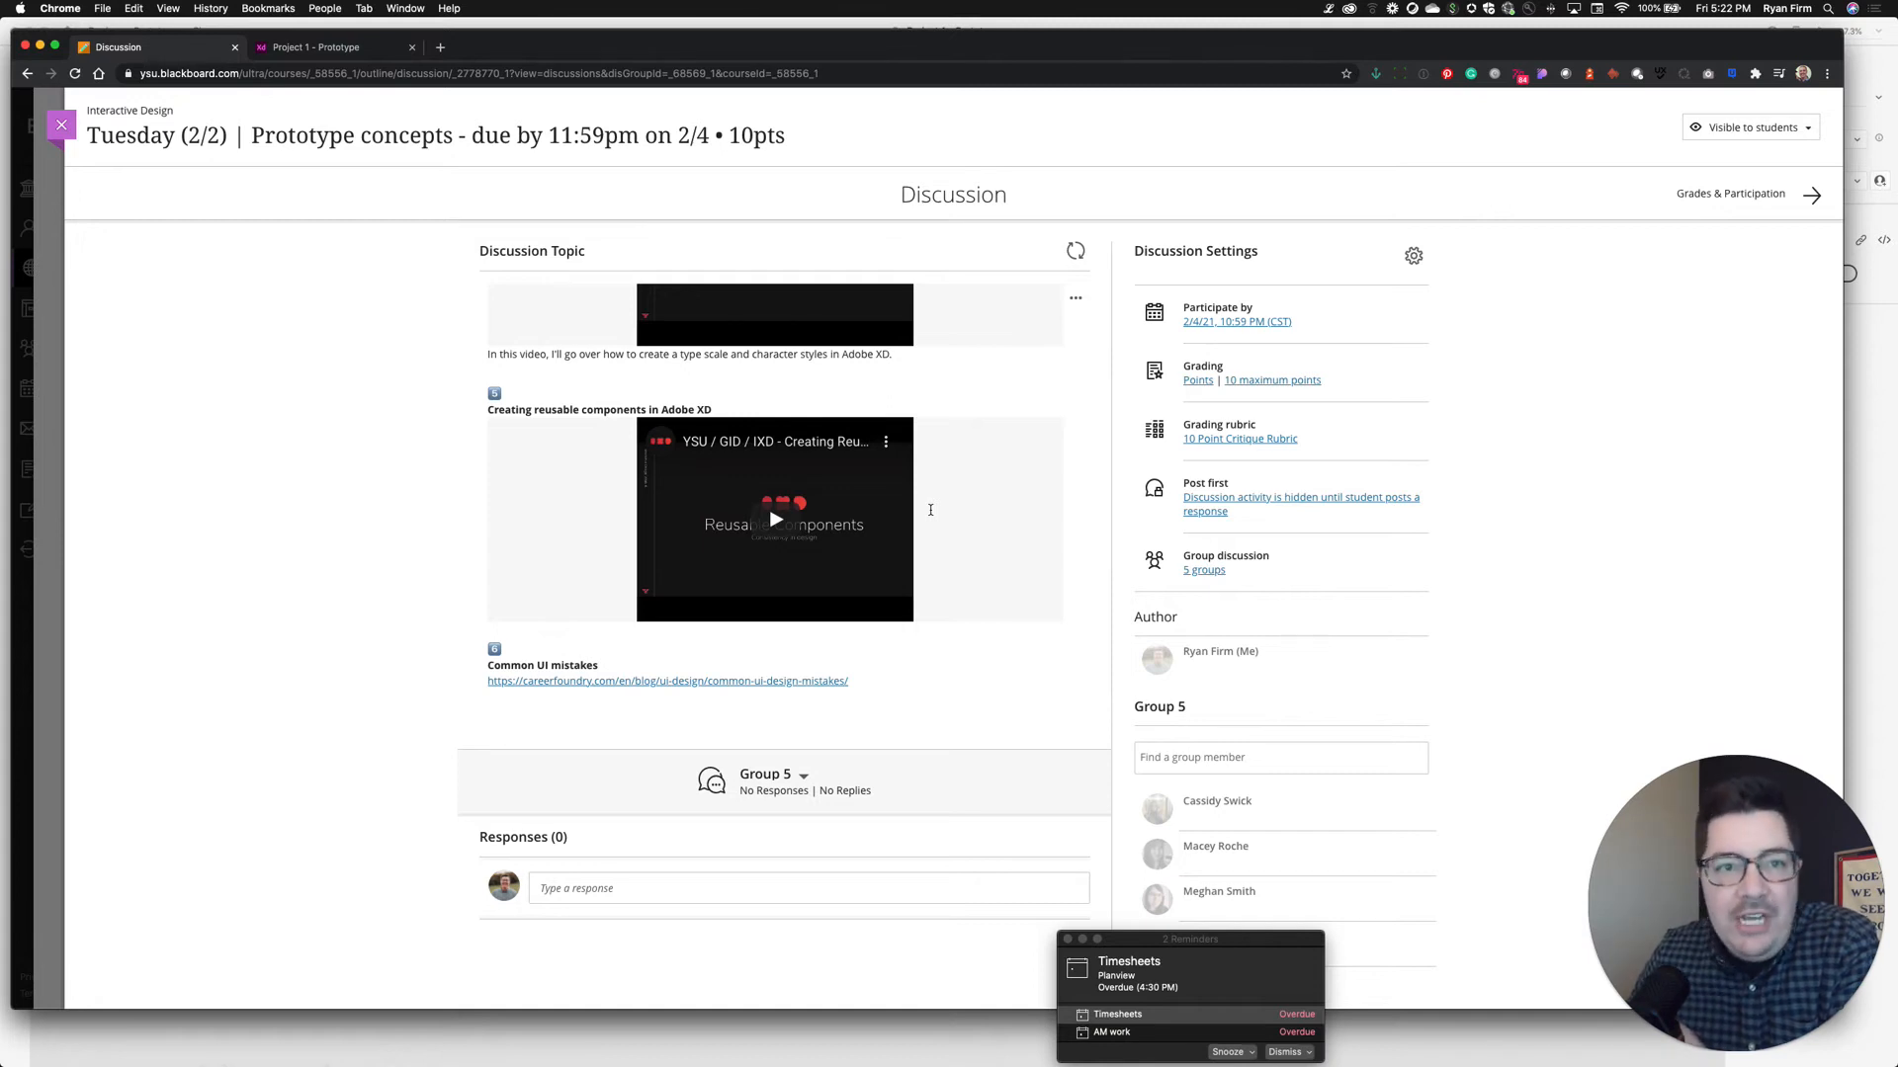
{"action": "scroll", "coordinate": [988, 552], "scroll_direction": "down", "scroll_amount": 5}
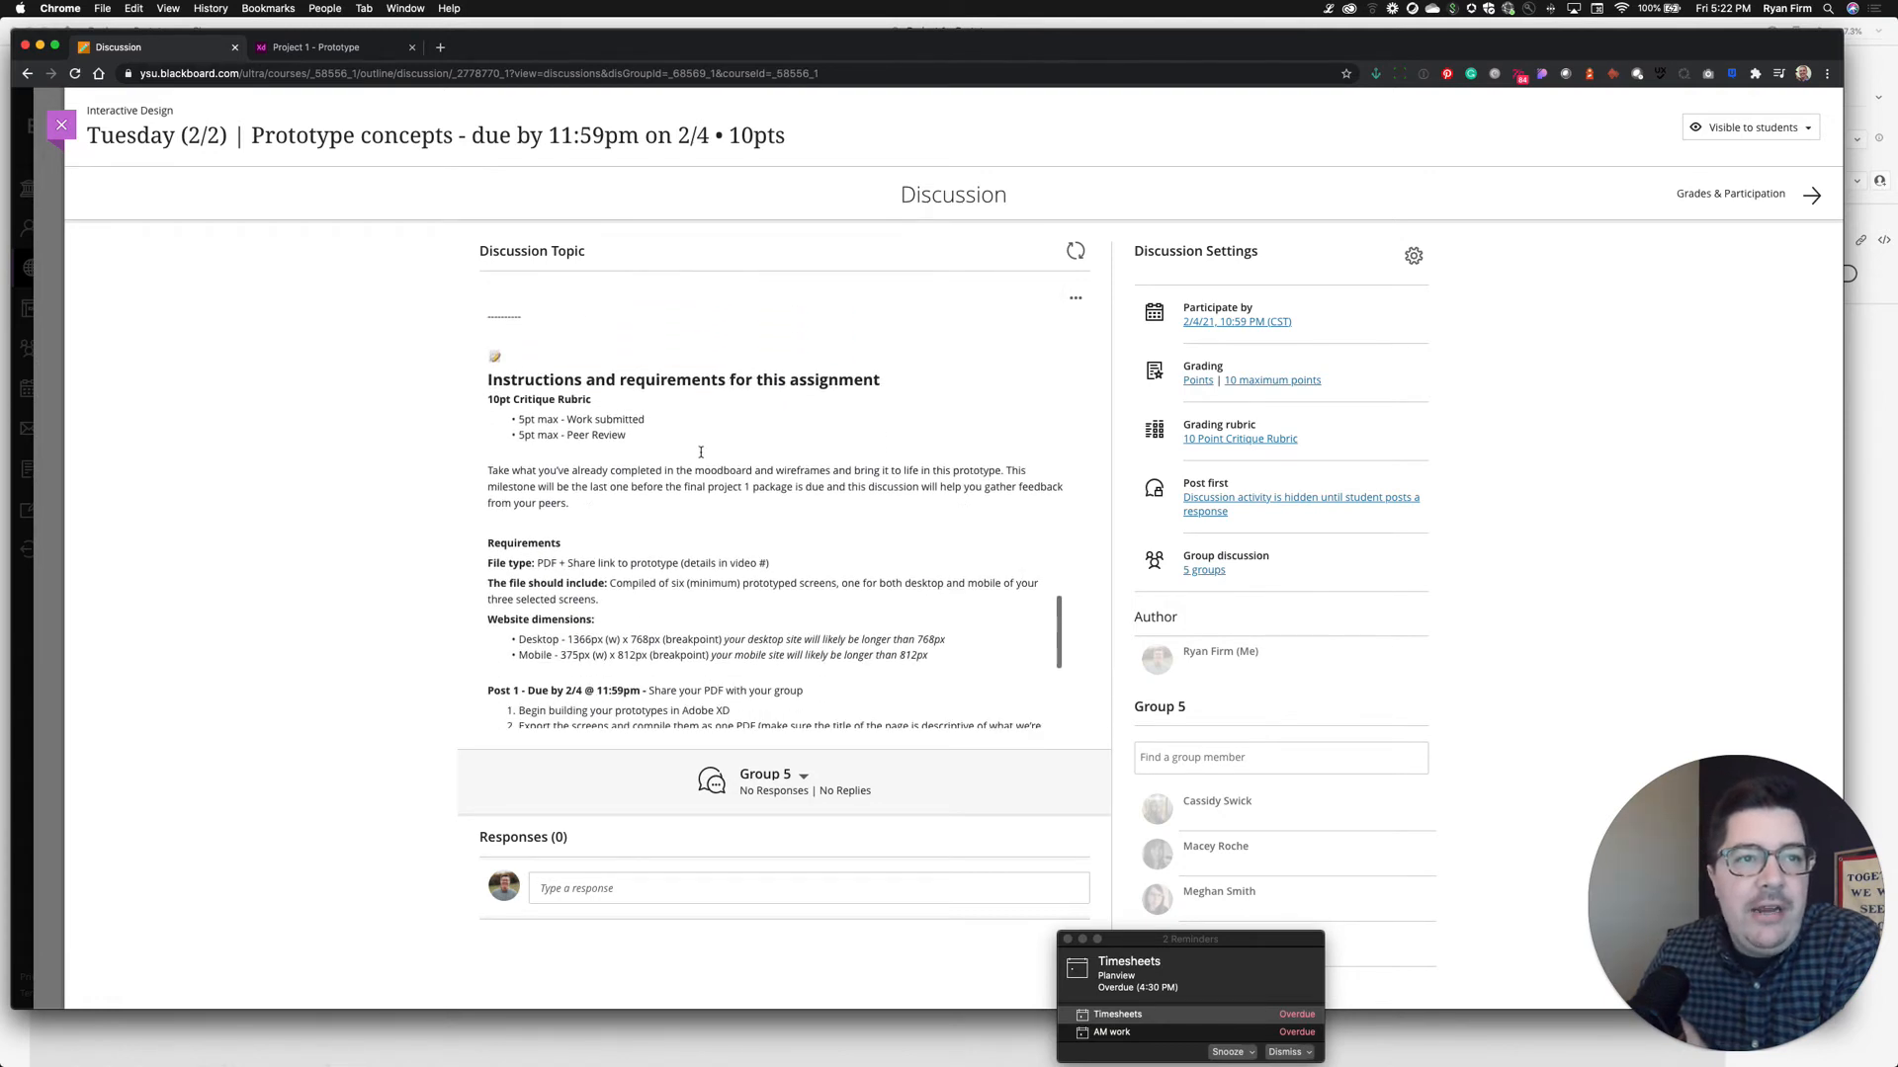
{"action": "scroll", "coordinate": [692, 445], "scroll_direction": "down", "scroll_amount": 2}
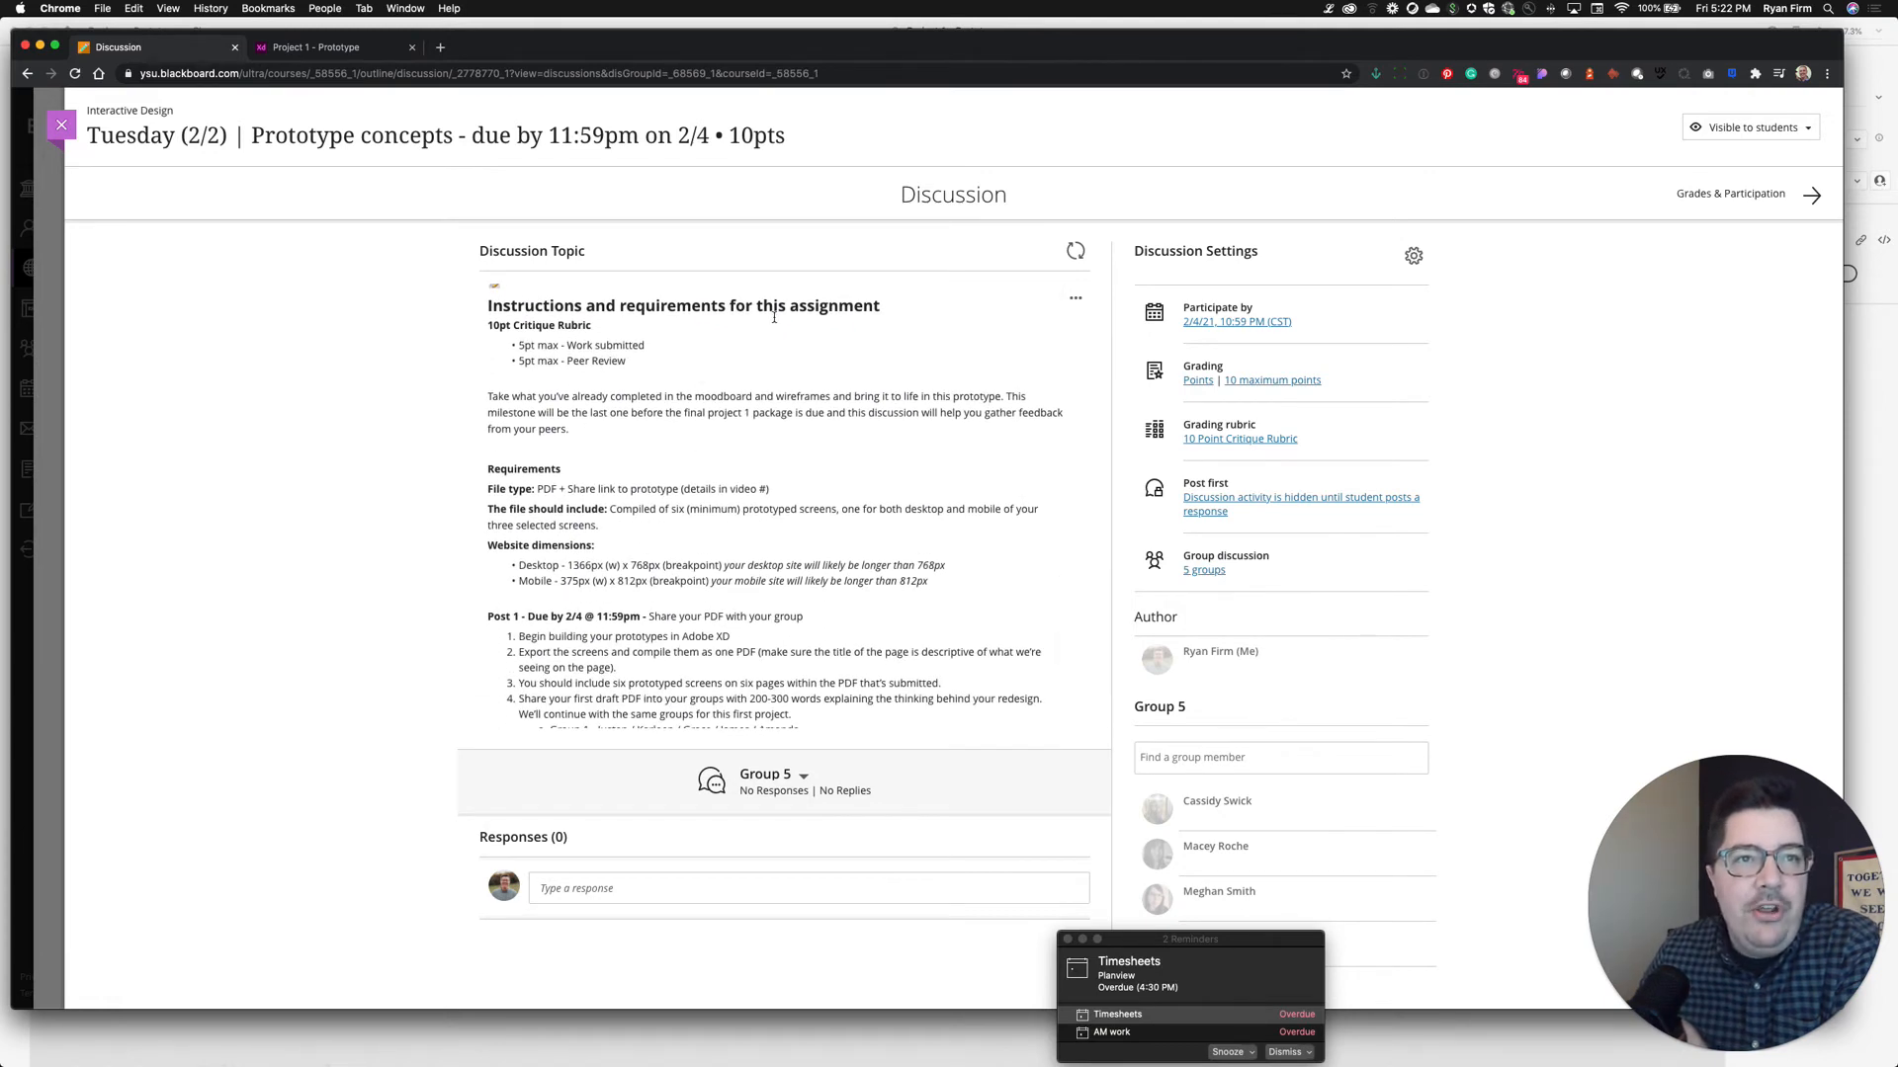
{"action": "scroll", "coordinate": [739, 327], "scroll_direction": "up", "scroll_amount": 1}
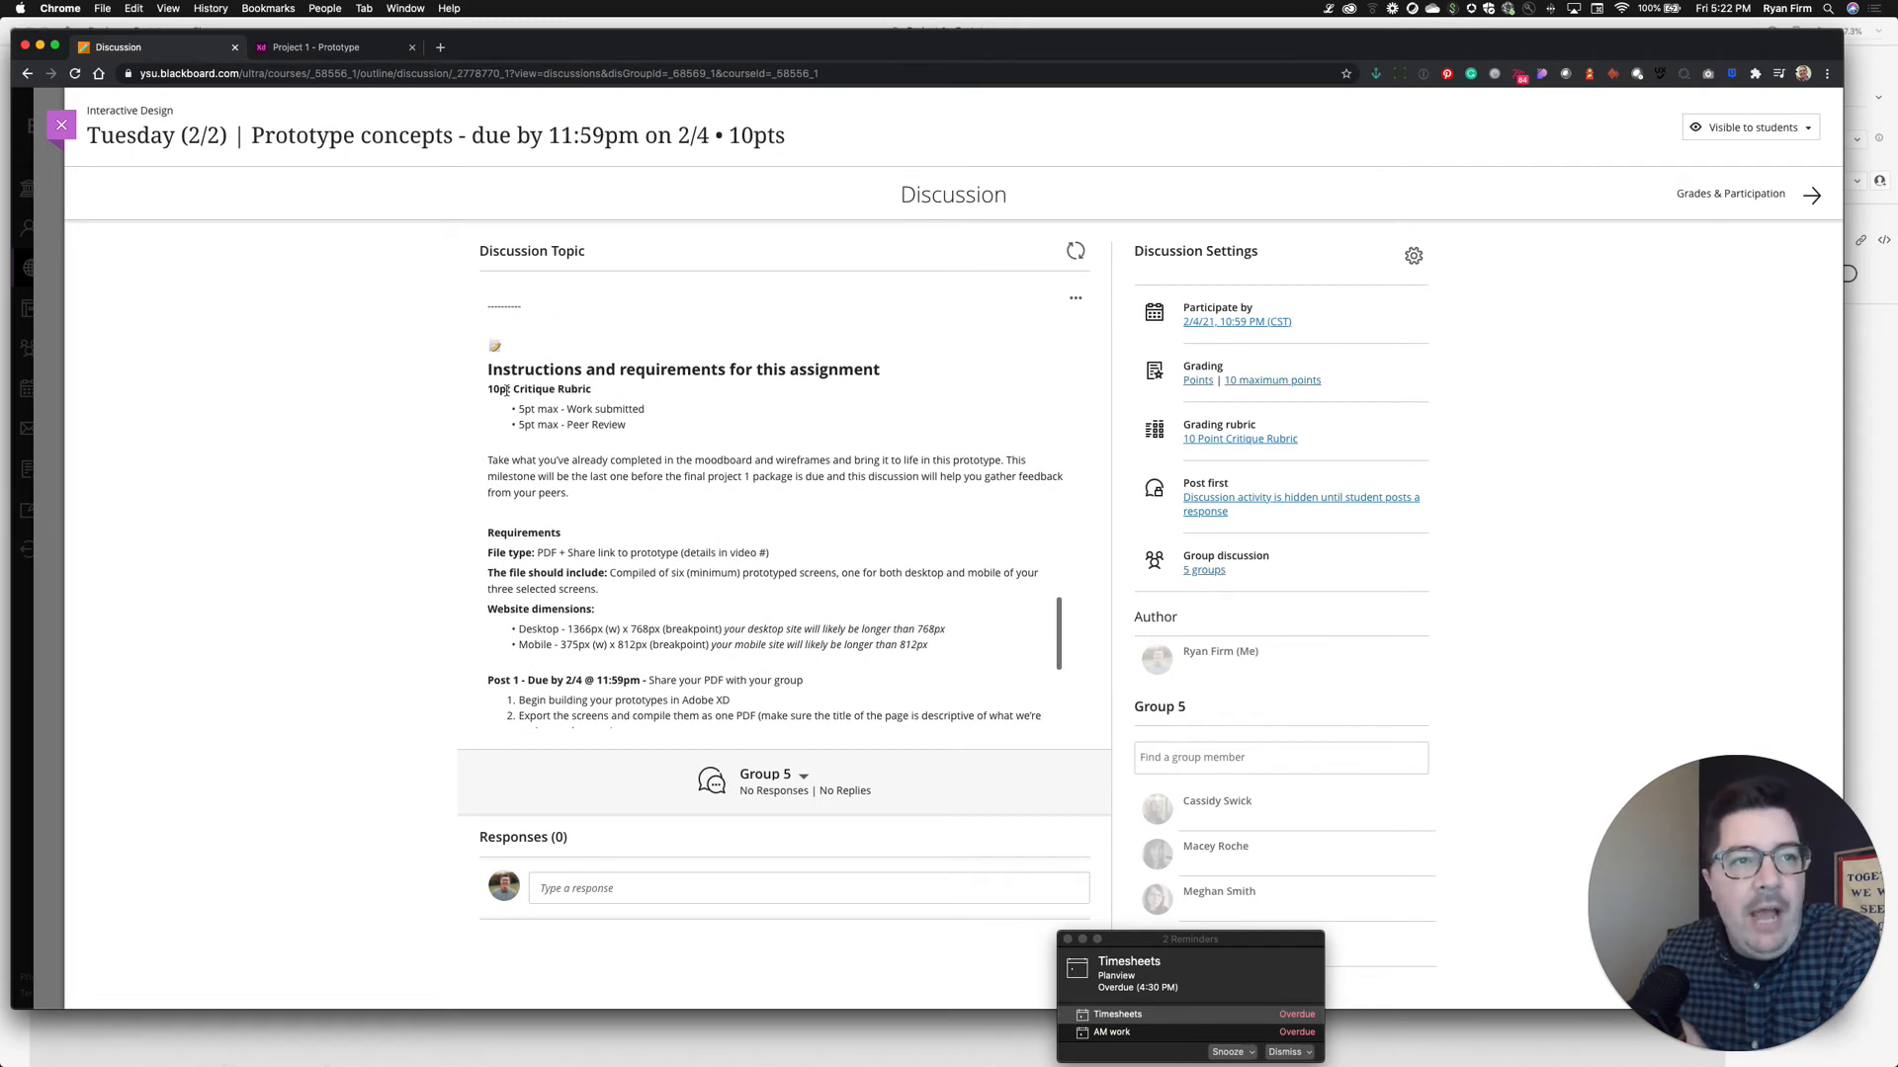
Scroll down to the Post 1 steps (due 2/4 at 11:59pm) and the Group 1–5 lists
{"action": "scroll", "coordinate": [497, 389], "scroll_direction": "down", "scroll_amount": 1}
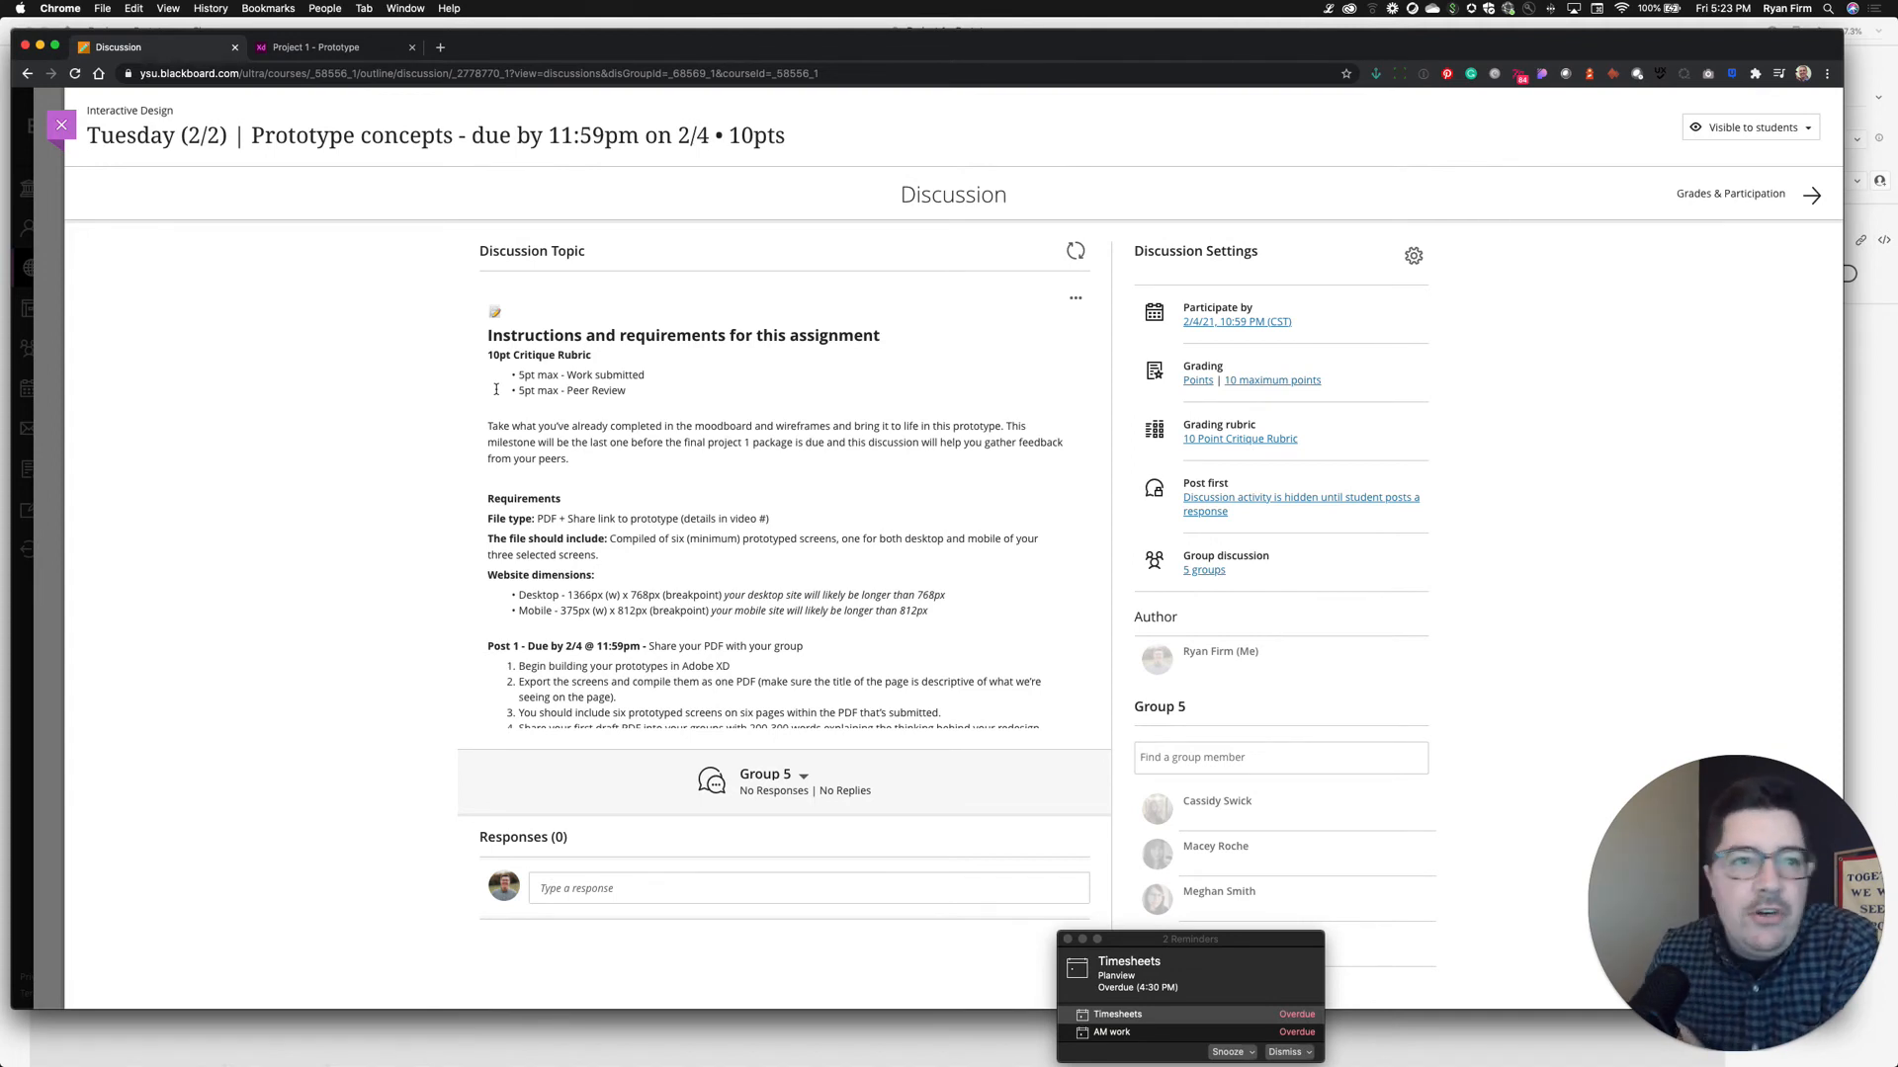
{"action": "scroll", "coordinate": [553, 538], "scroll_direction": "down", "scroll_amount": 2}
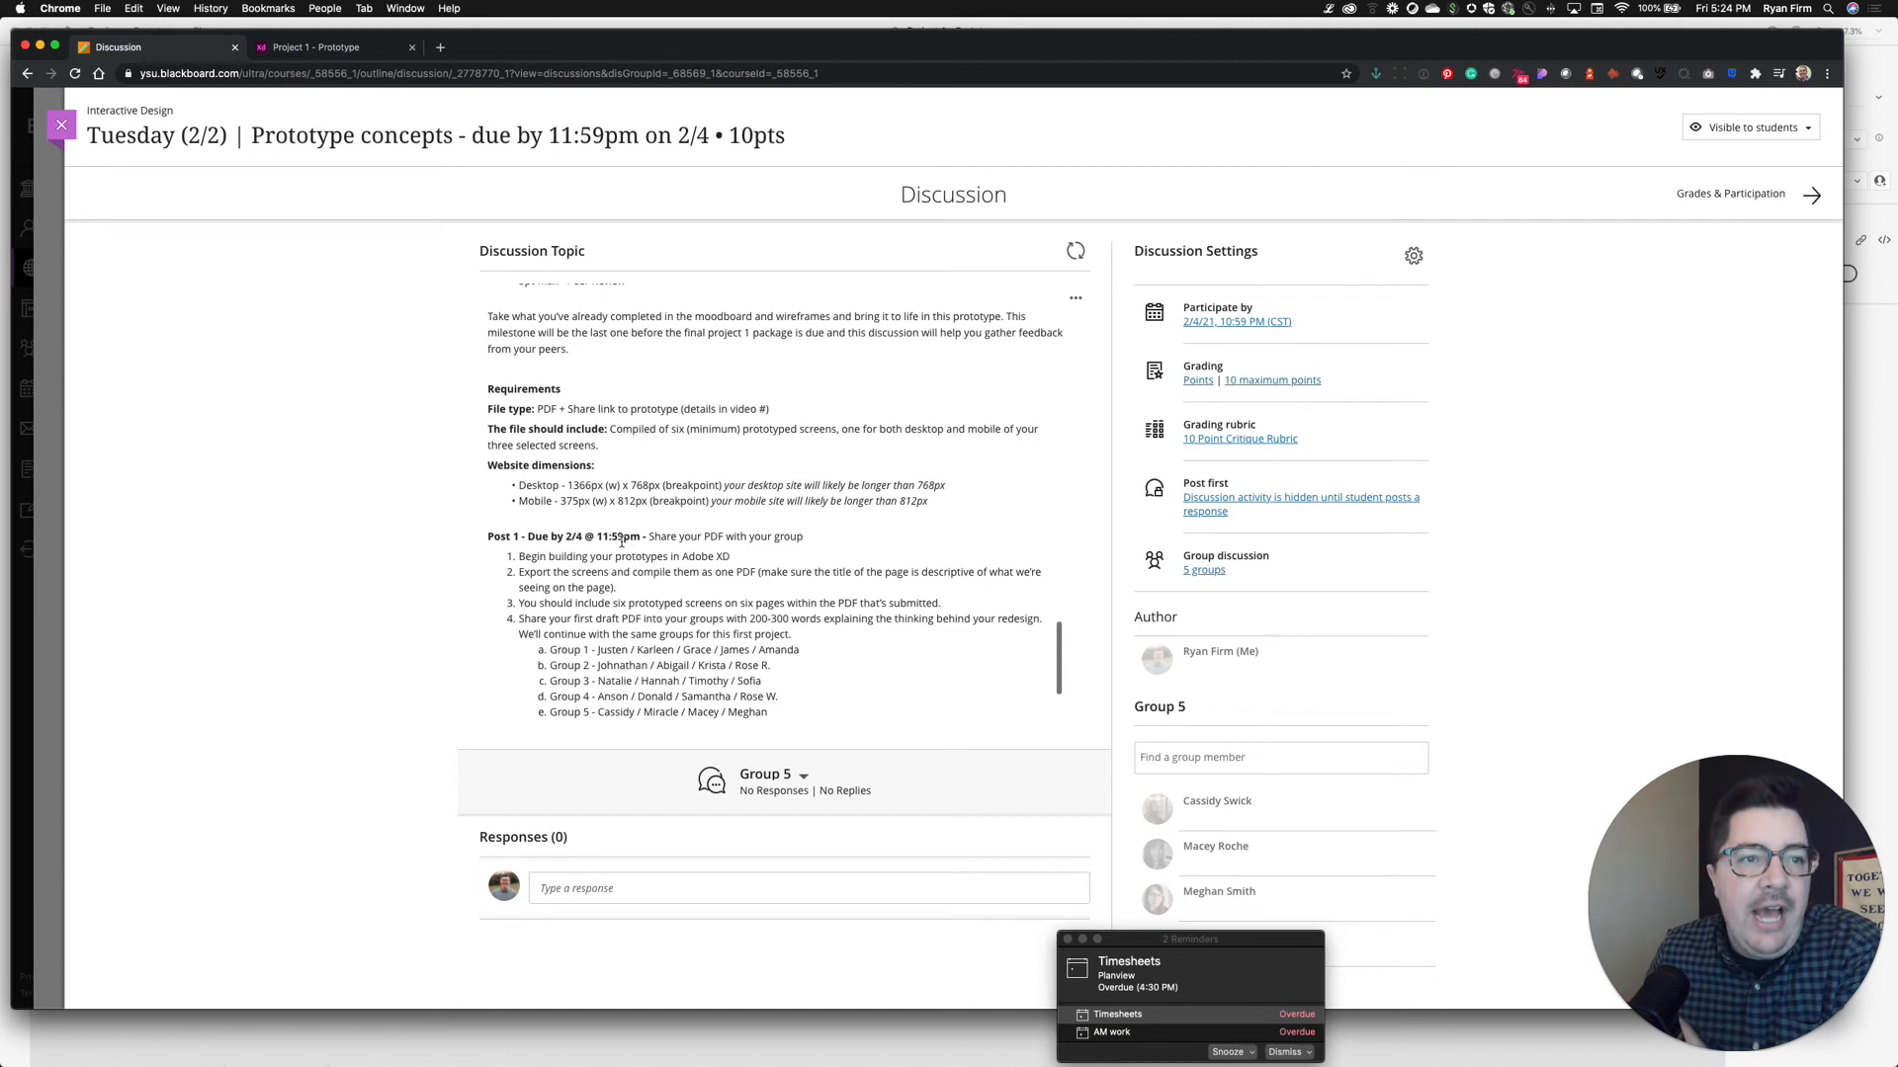
Scroll to the Post #2 heading, past the 1366×768 desktop and 375×812 mobile dimension requirements
{"action": "scroll", "coordinate": [608, 544], "scroll_direction": "up", "scroll_amount": 1}
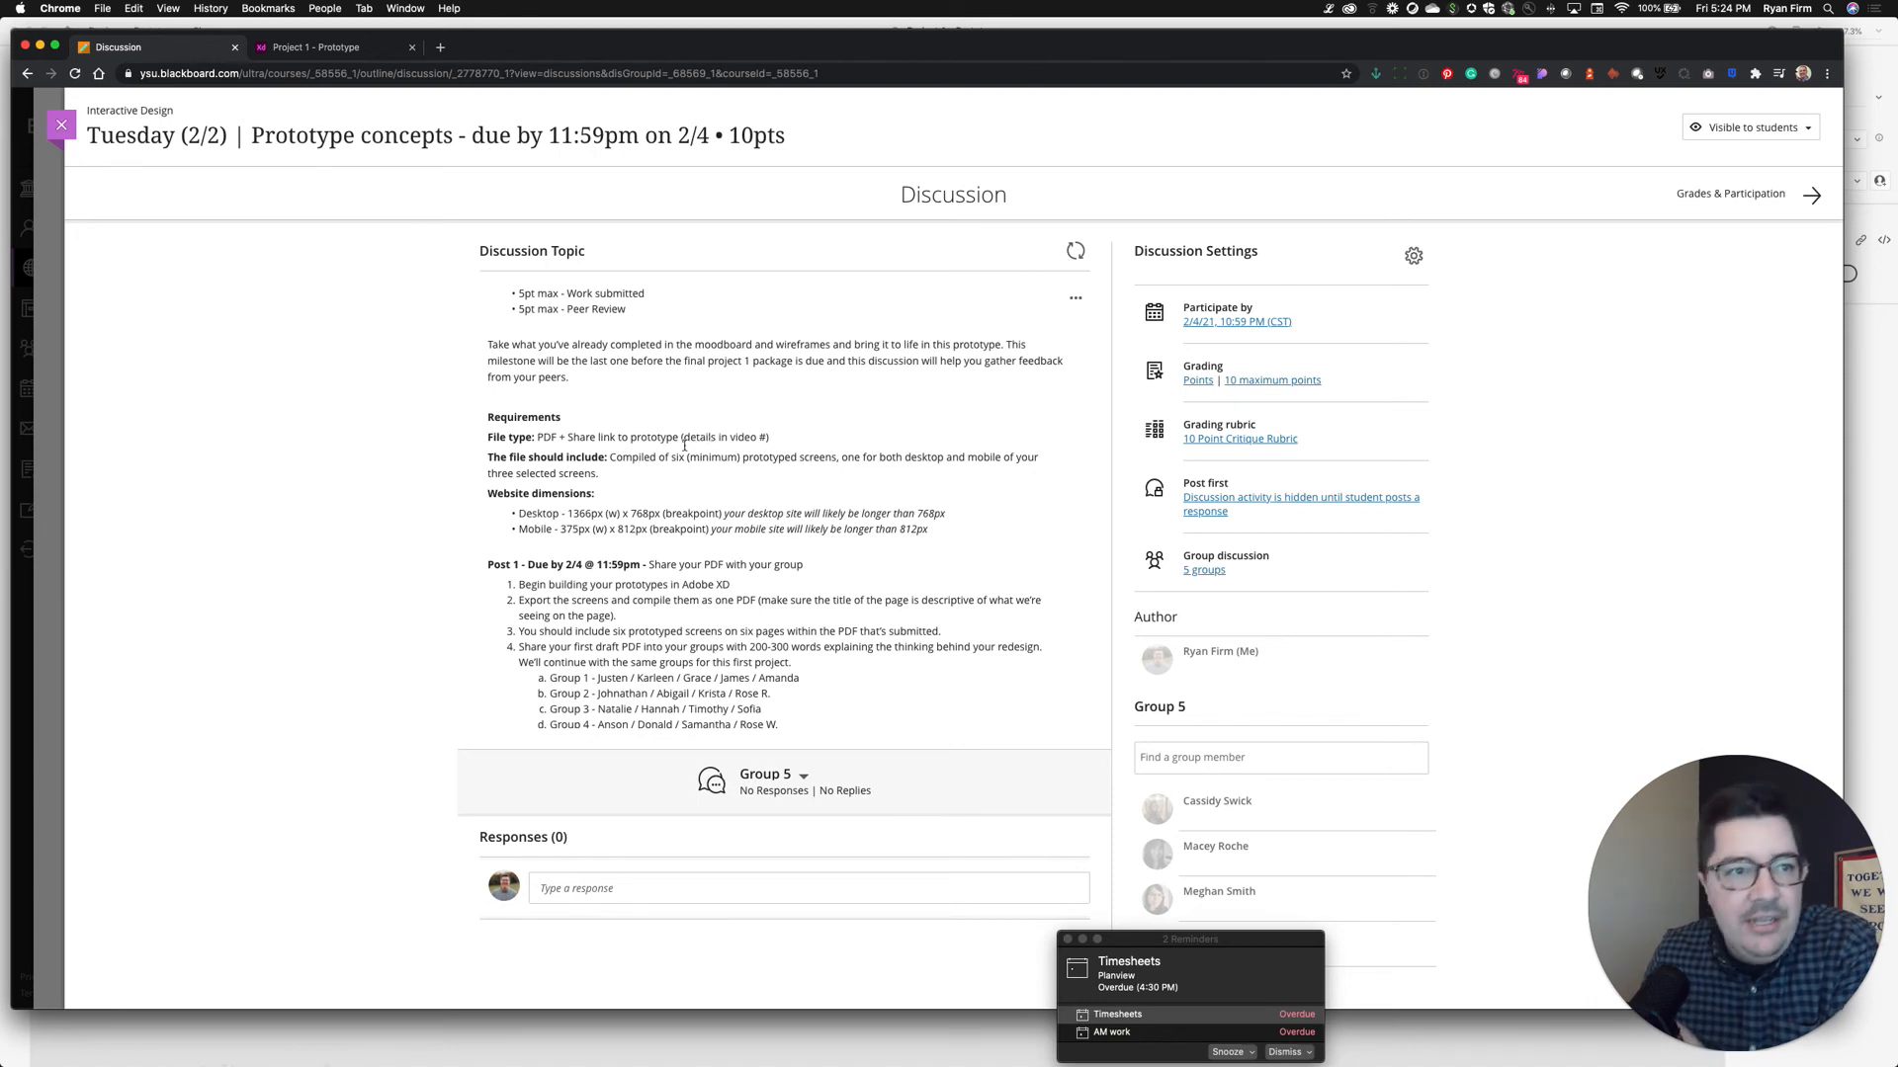
{"action": "scroll", "coordinate": [667, 457], "scroll_direction": "down", "scroll_amount": 1}
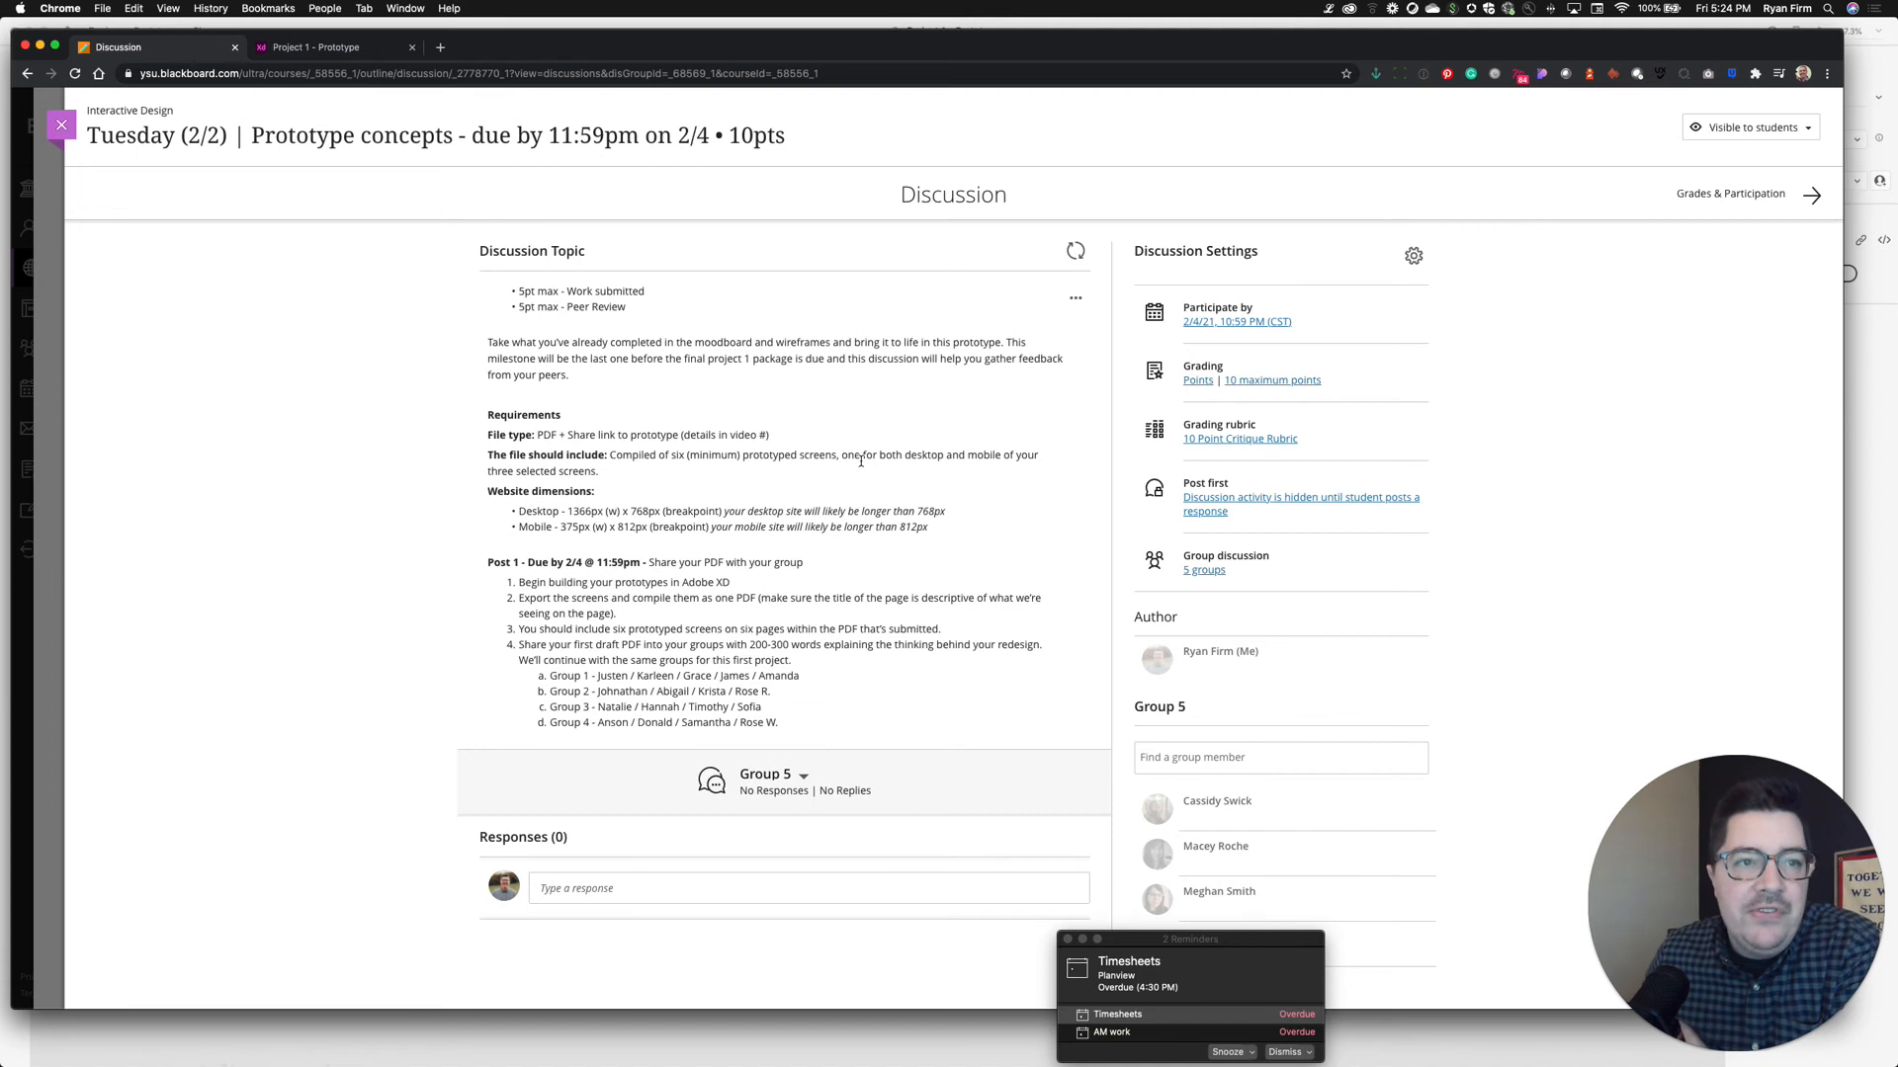
{"action": "scroll", "coordinate": [791, 460], "scroll_direction": "down", "scroll_amount": 2}
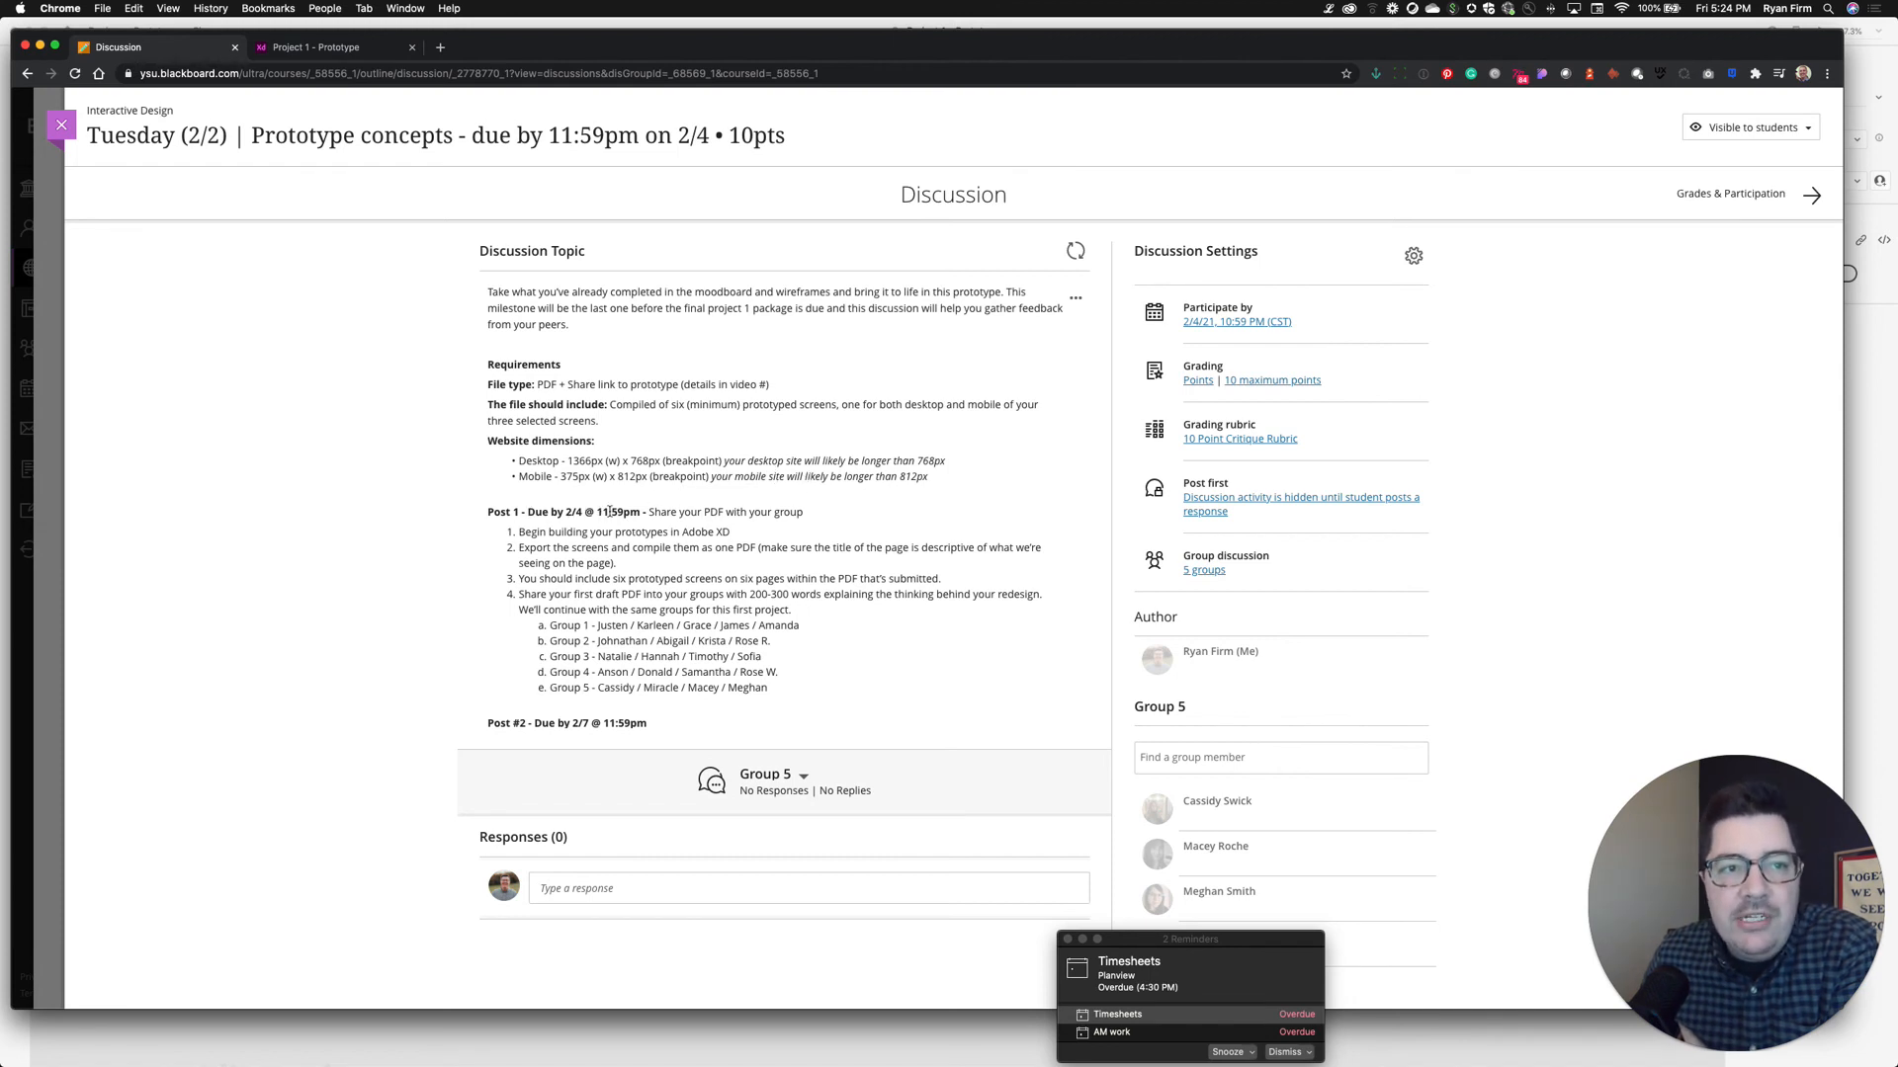
Read the Post #2 Peer Review details, then scroll back up to Instructions and requirements
{"action": "scroll", "coordinate": [642, 524], "scroll_direction": "down", "scroll_amount": 2}
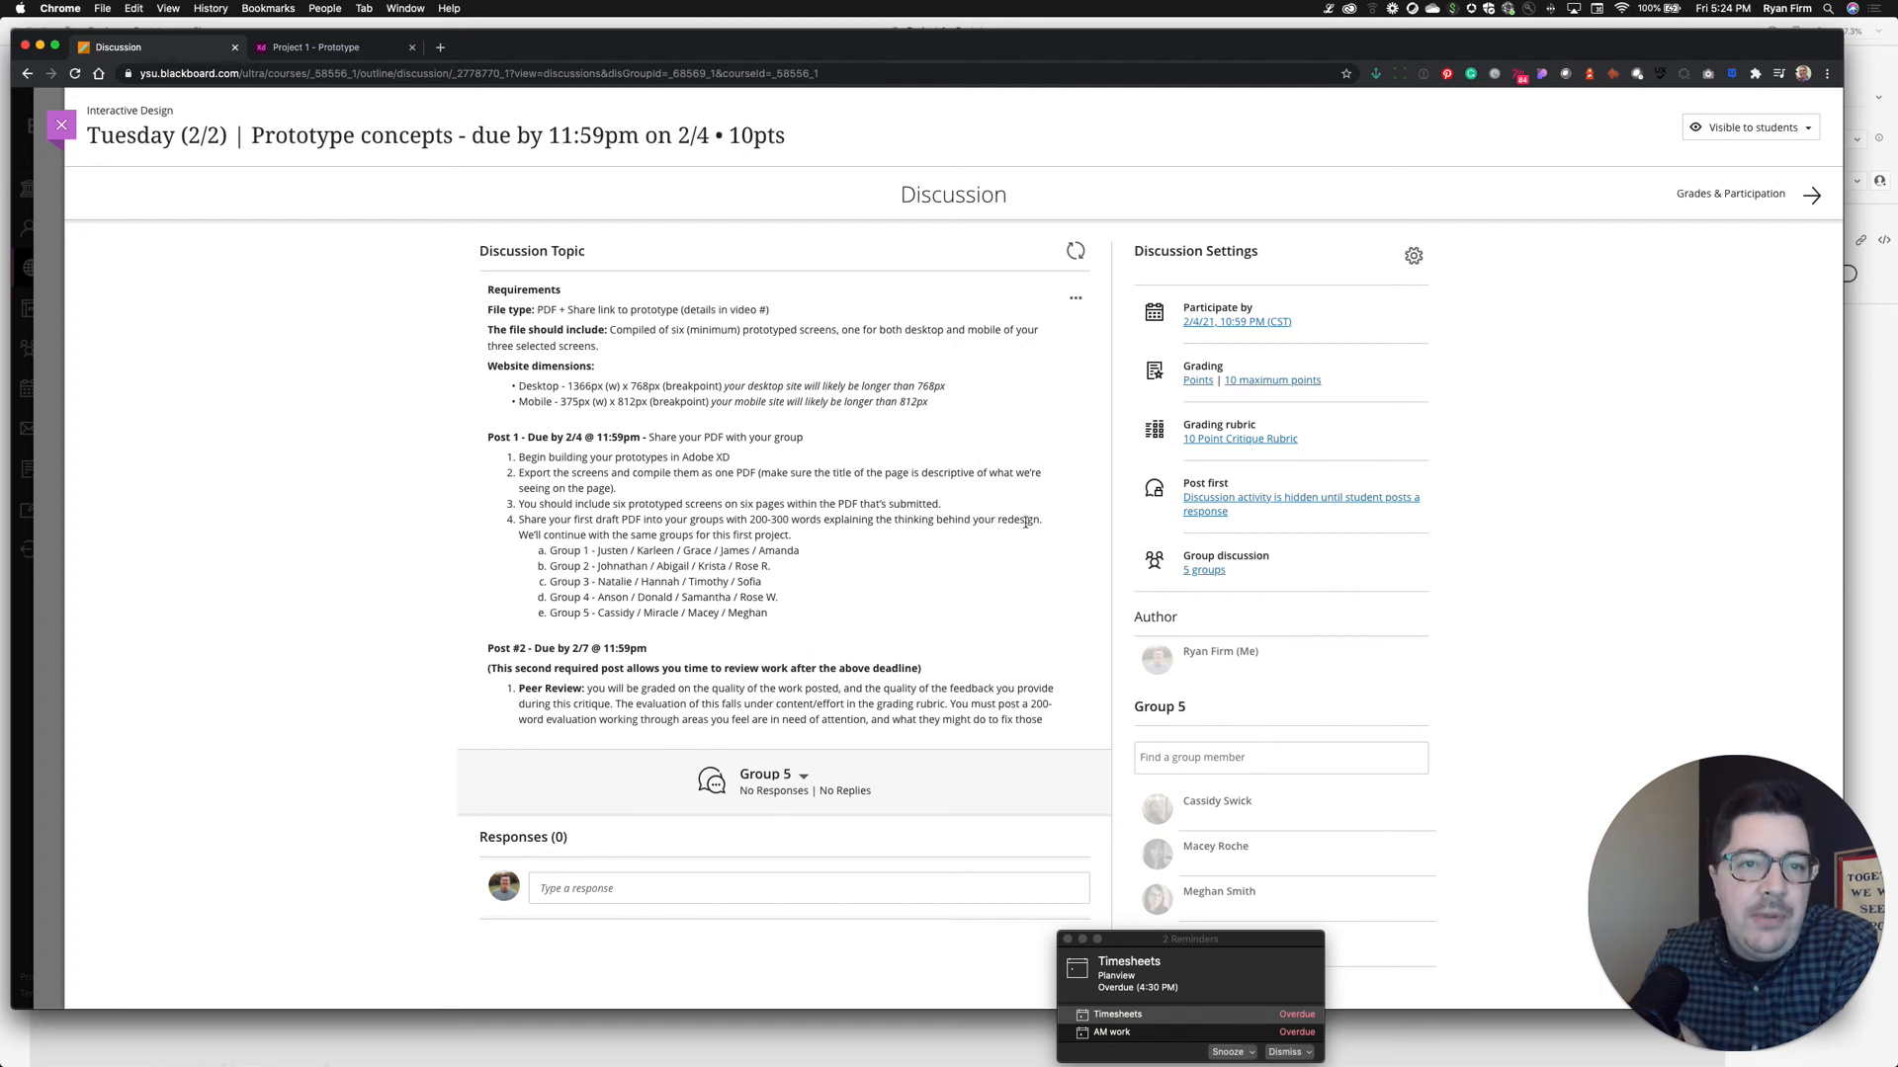
{"action": "scroll", "coordinate": [1028, 524], "scroll_direction": "down", "scroll_amount": 1}
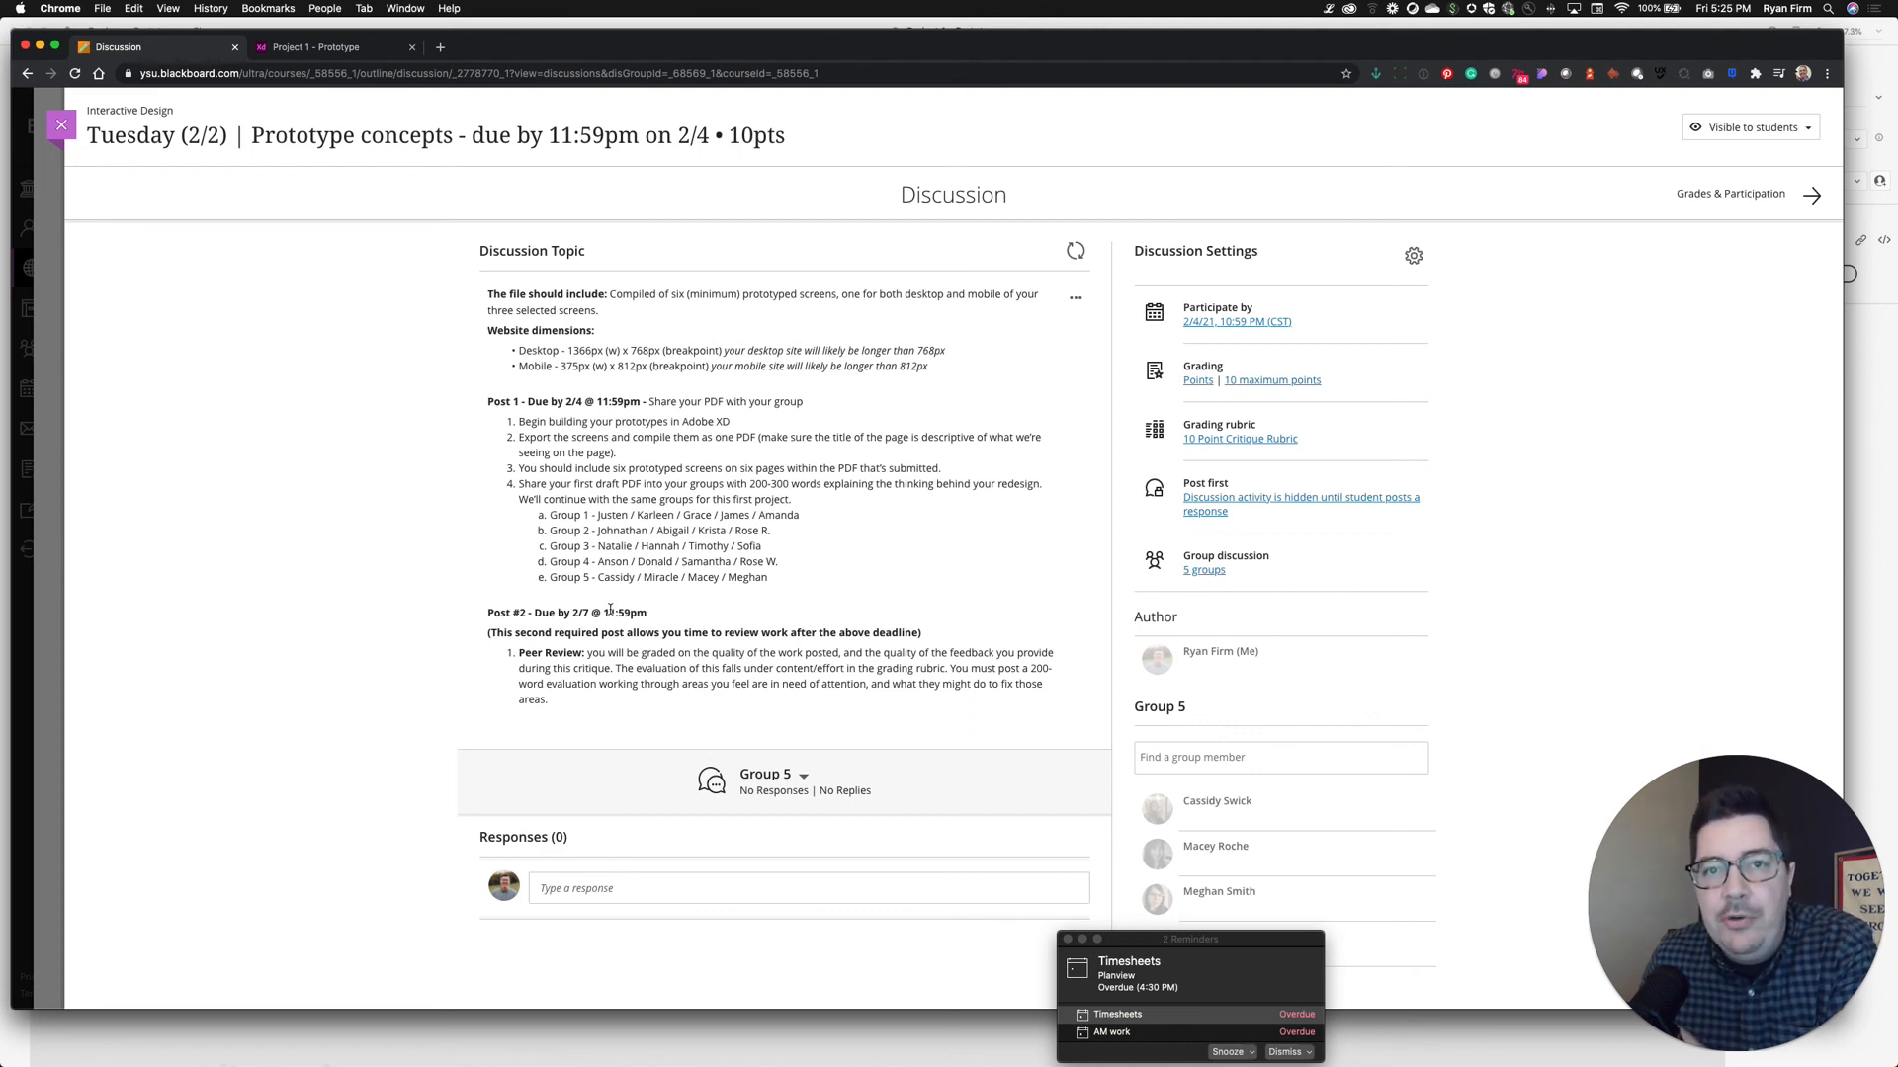
{"action": "scroll", "coordinate": [712, 618], "scroll_direction": "up", "scroll_amount": 3}
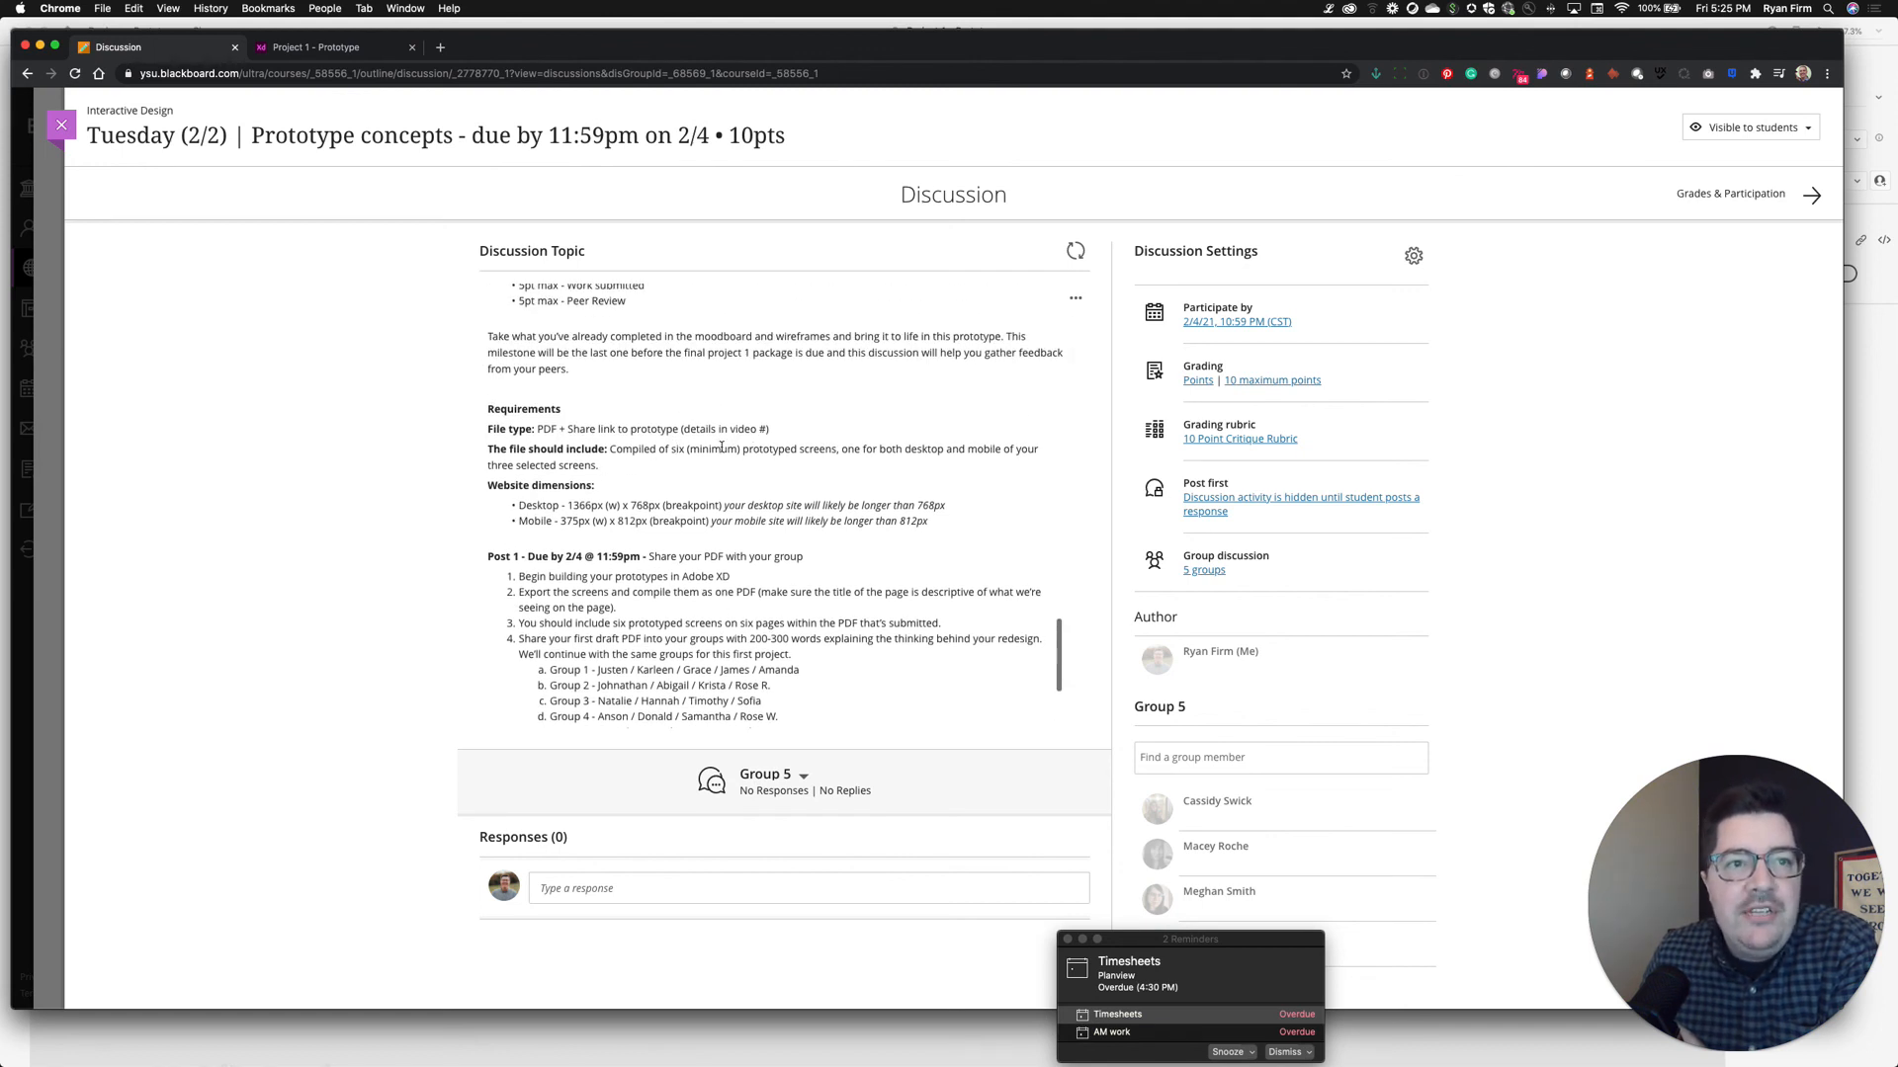
{"action": "scroll", "coordinate": [722, 447], "scroll_direction": "up", "scroll_amount": 2}
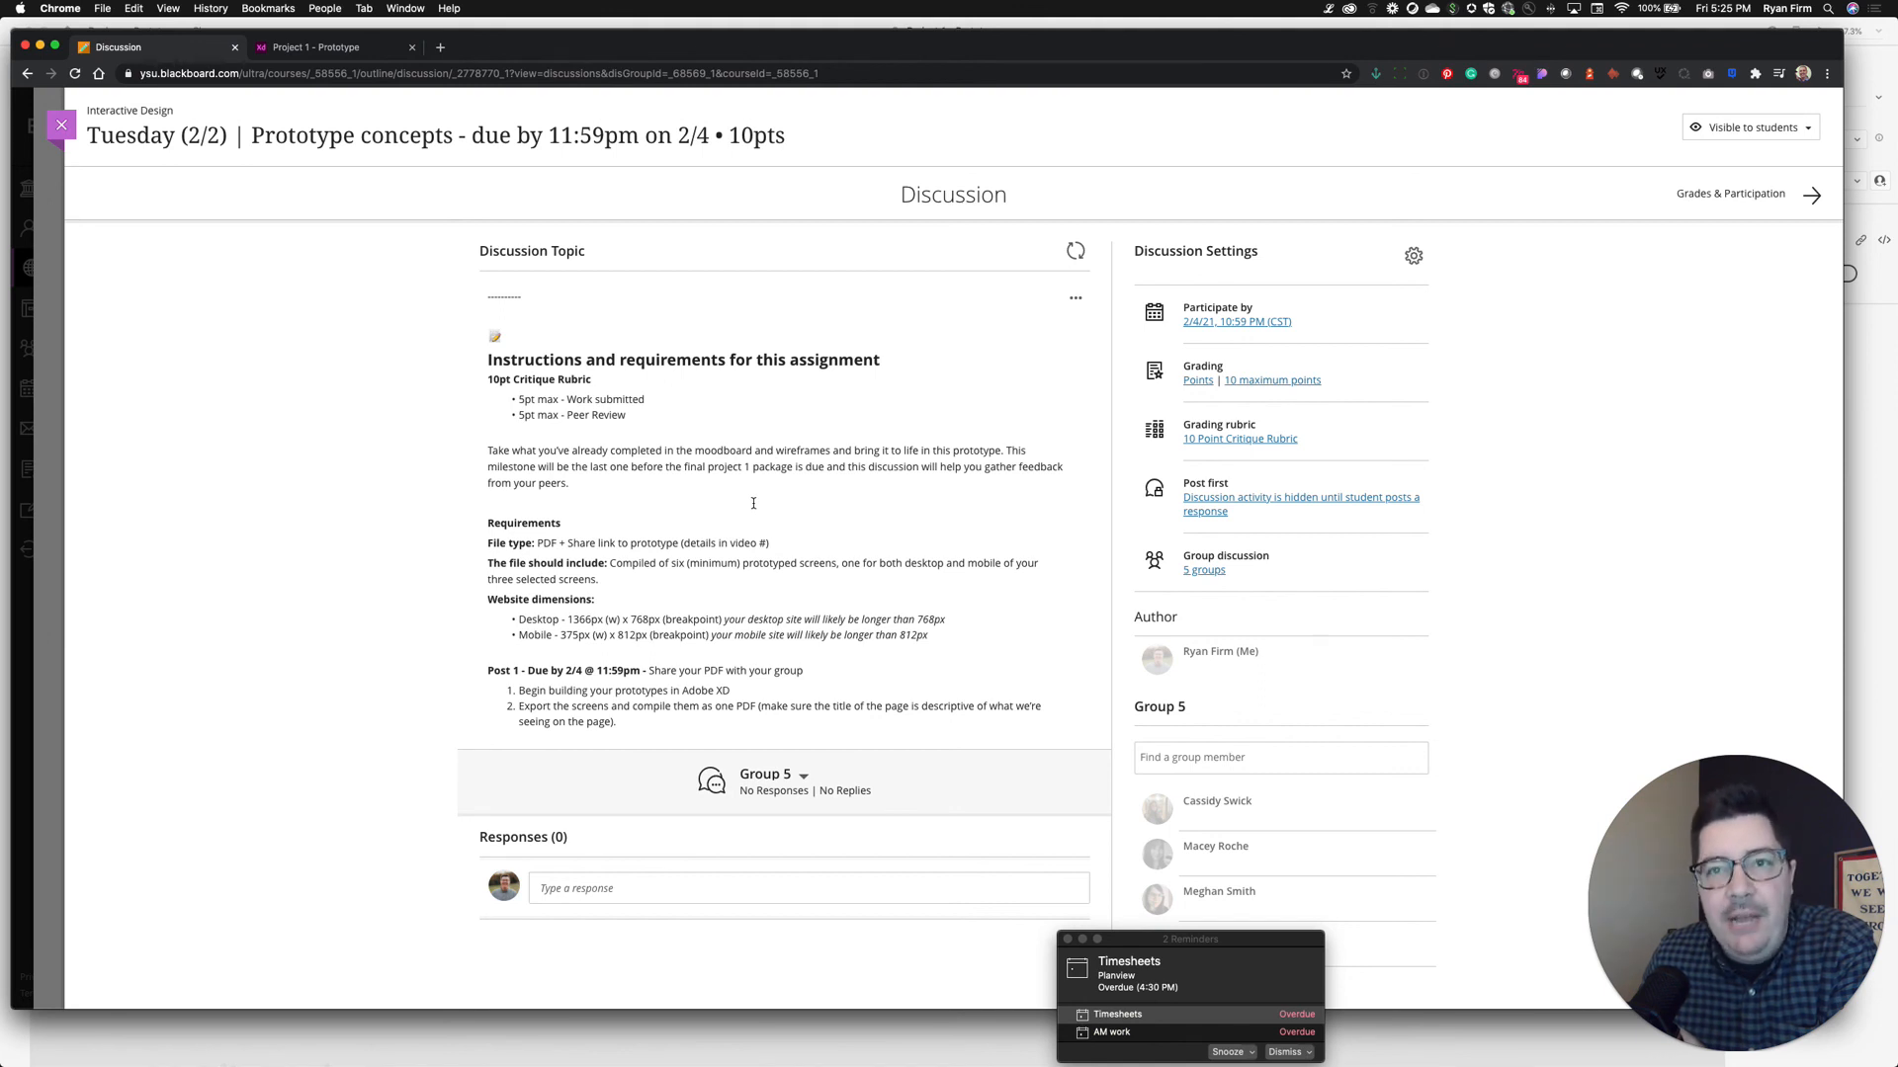
{"action": "scroll", "coordinate": [753, 504], "scroll_direction": "up", "scroll_amount": 2}
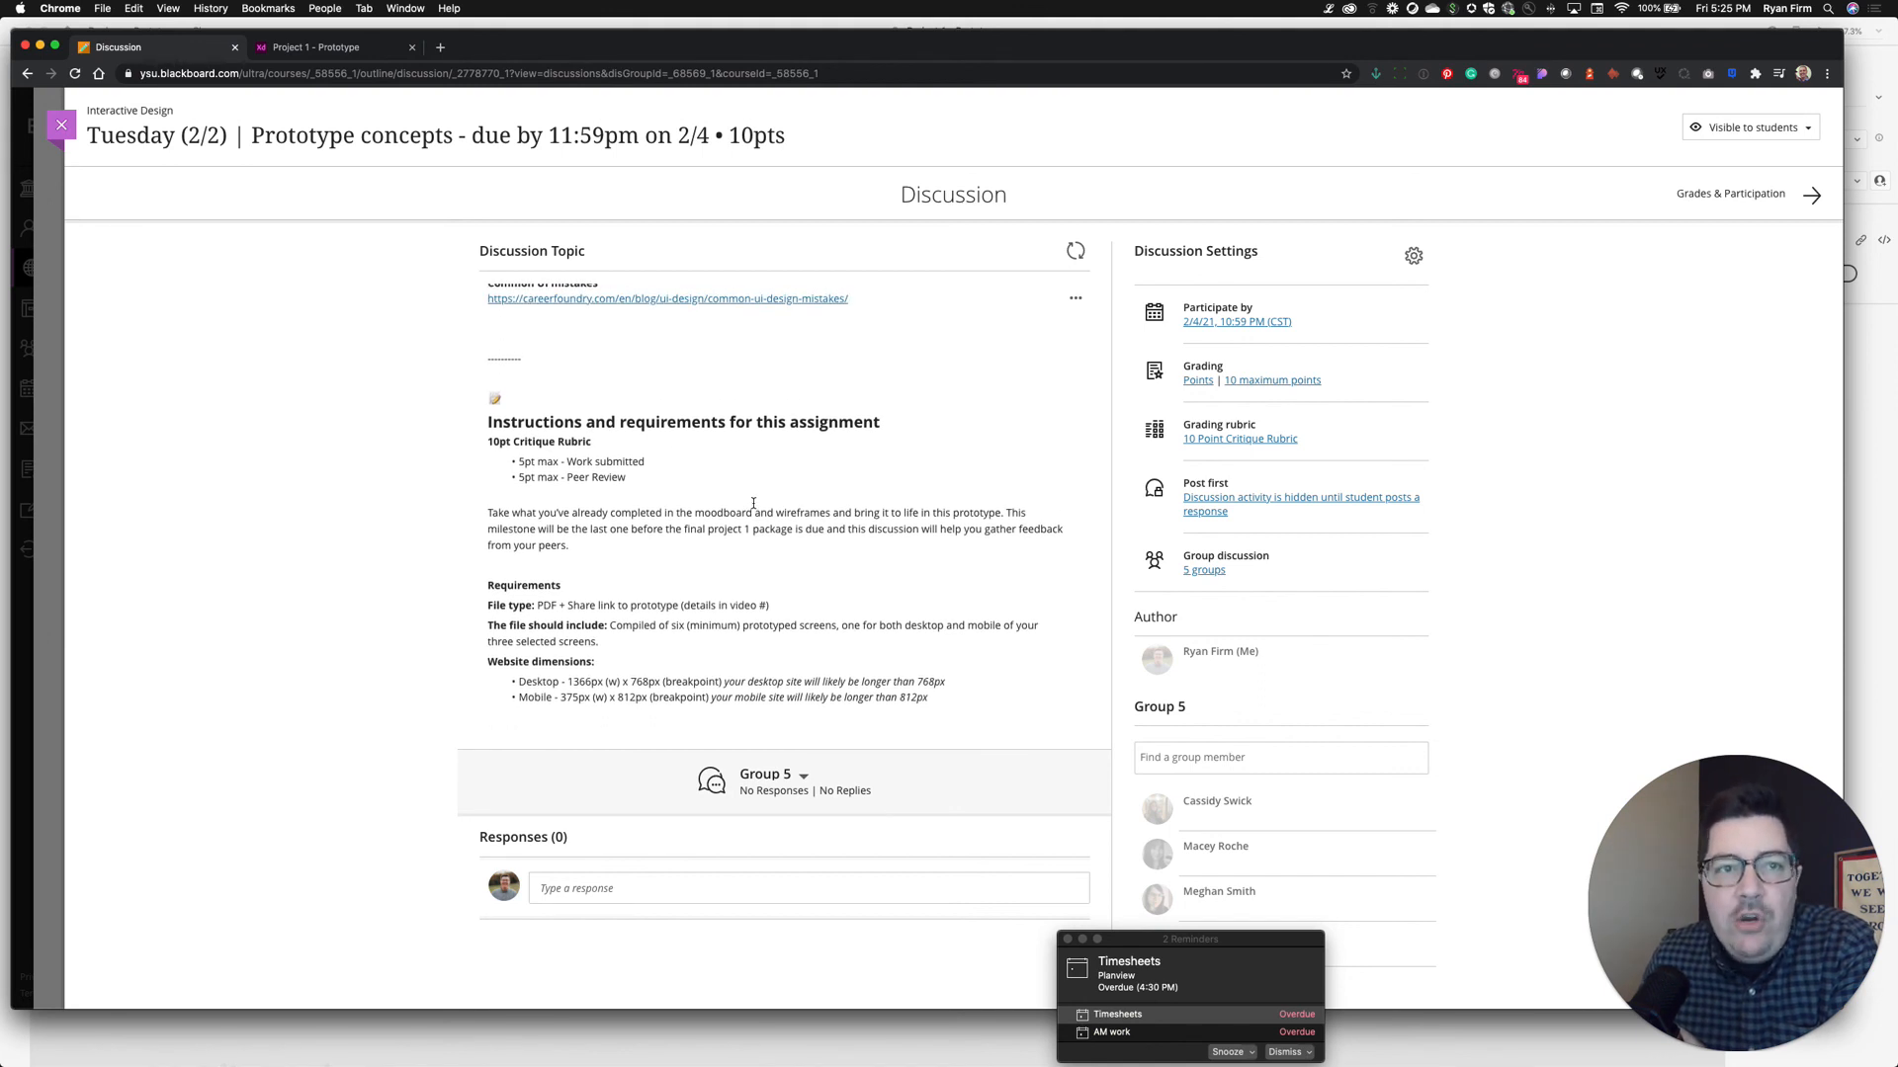